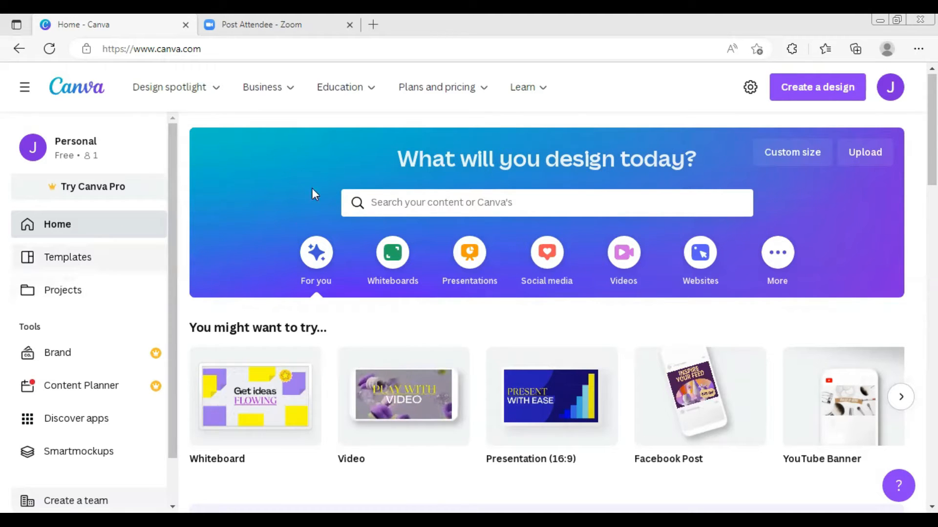
- Create a new blank video design at 1920 × 1080 px from the Videos category
click(490, 202)
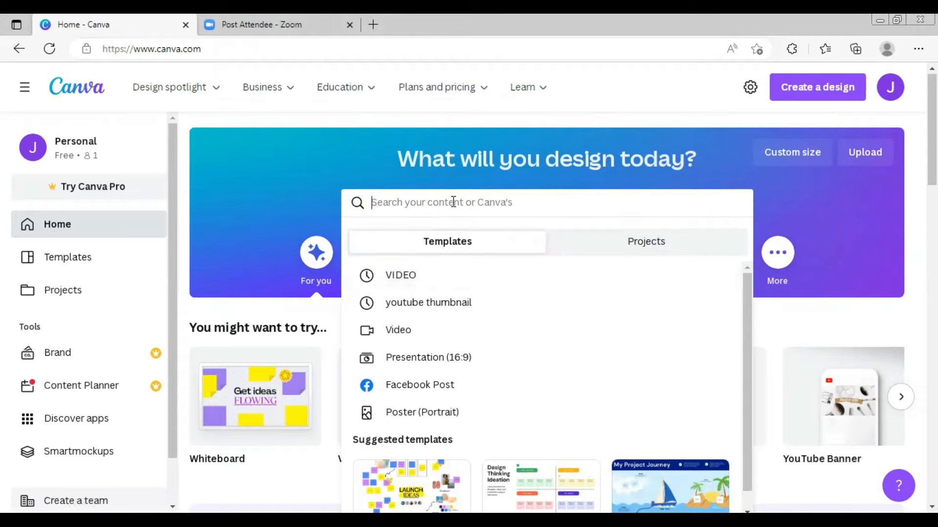
click(806, 203)
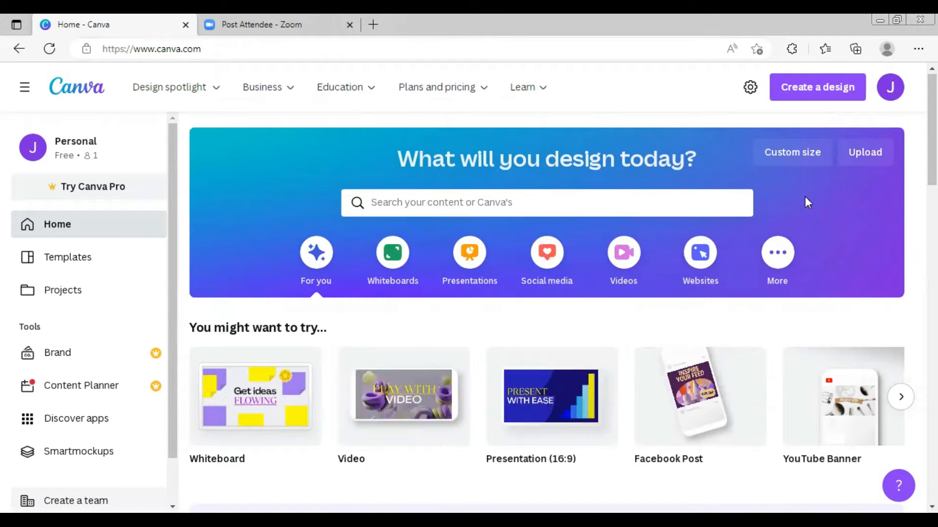
click(636, 258)
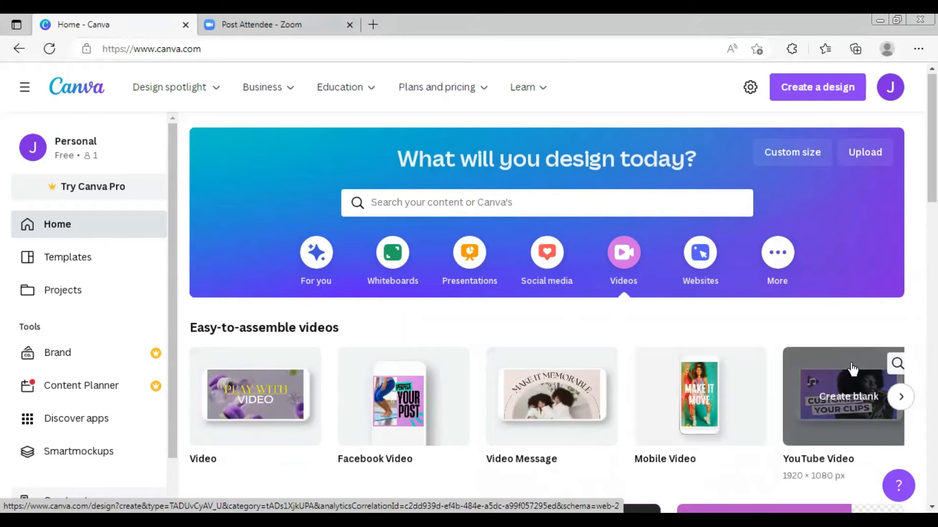
click(270, 407)
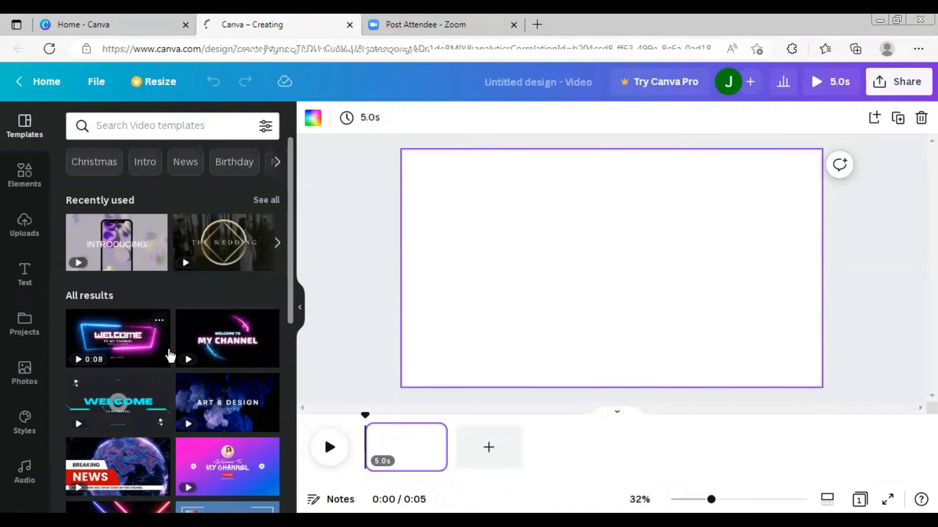
scroll(226, 309, down, 3)
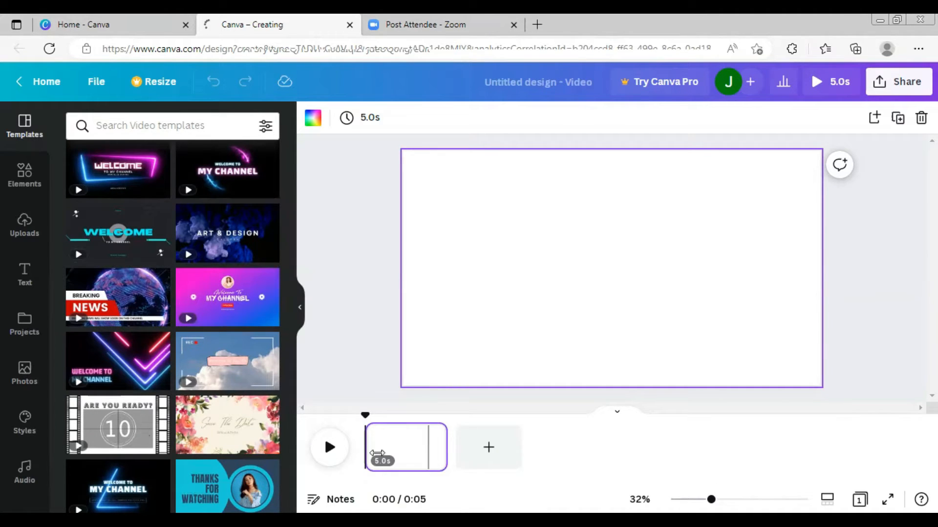
click(26, 230)
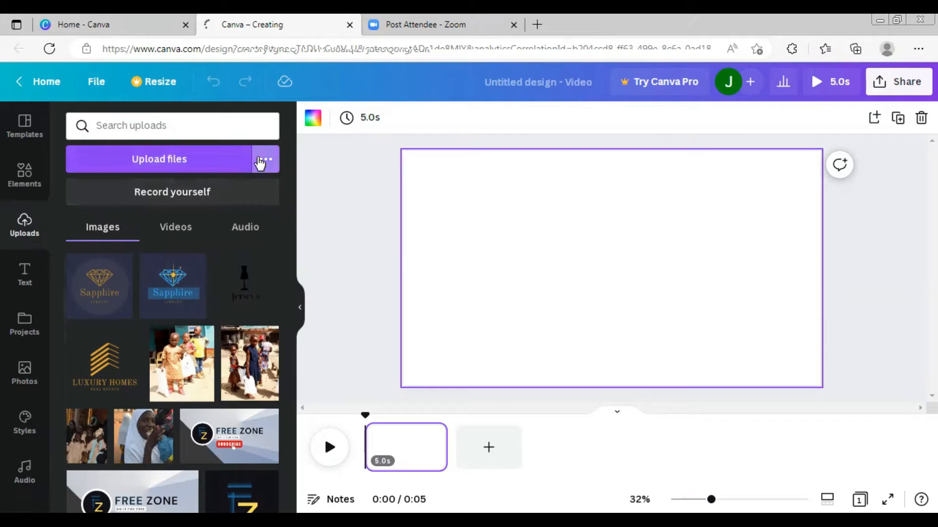
click(260, 161)
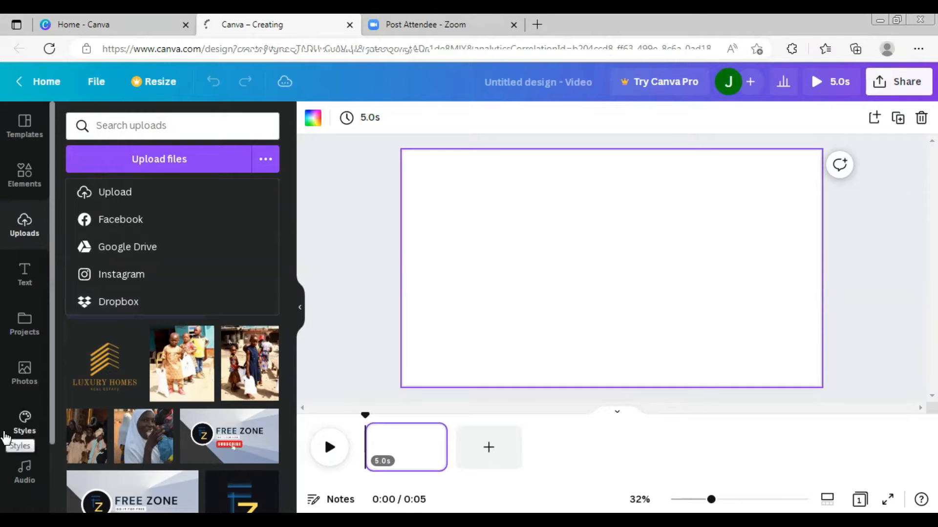
- Apply the recently used Purple Slate Grey Yellow Product Launch Video template to the design
click(18, 128)
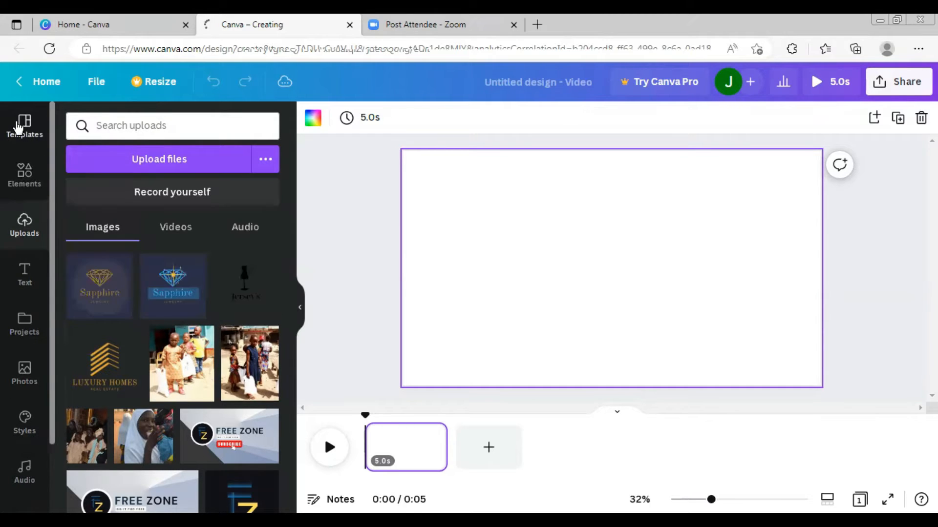
click(18, 128)
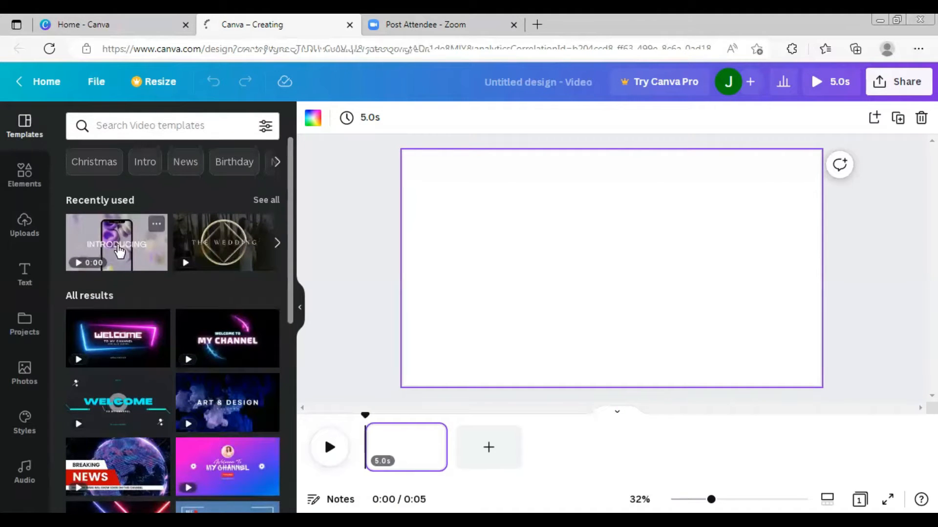
click(118, 248)
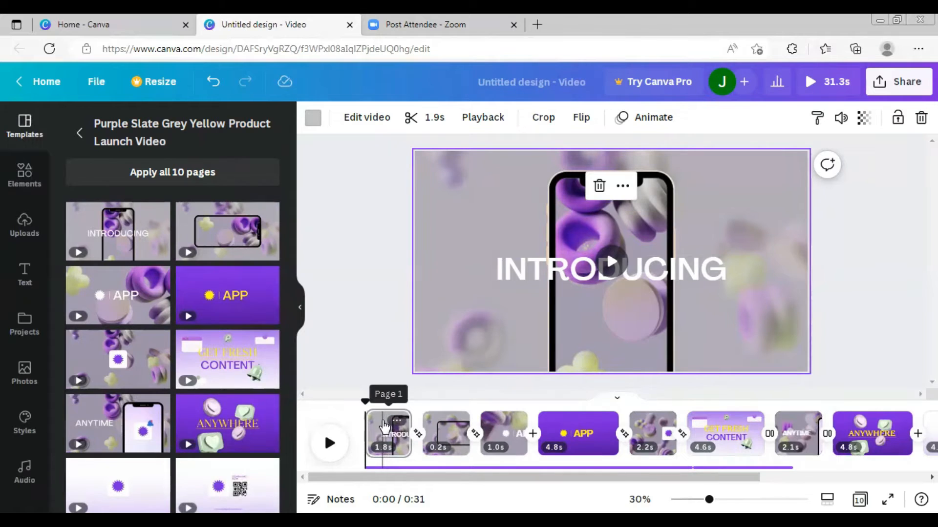
- Delete the blurred background video from the first page of the template
click(384, 426)
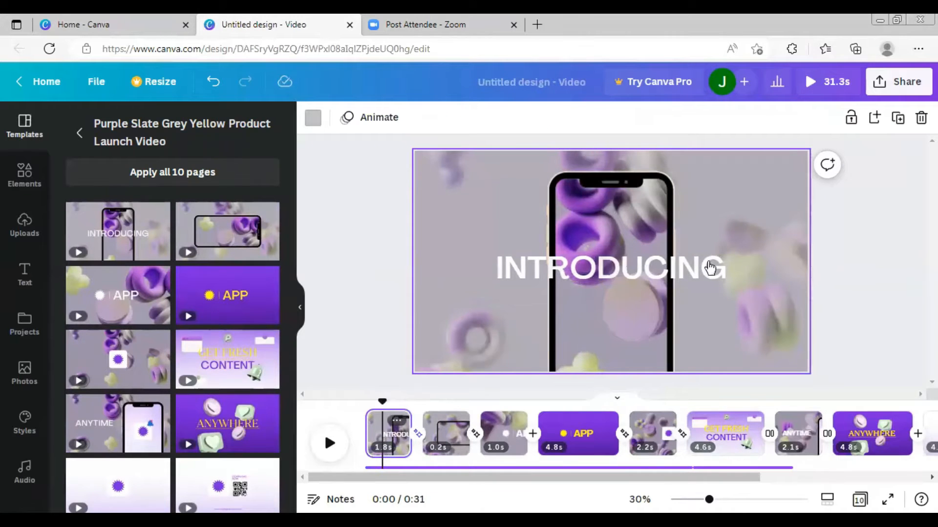
double_click(732, 231)
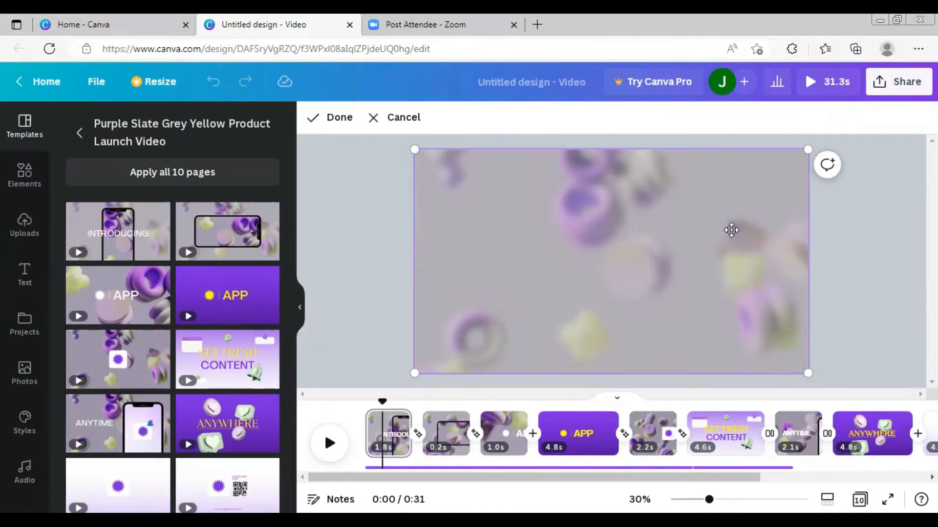
click(400, 266)
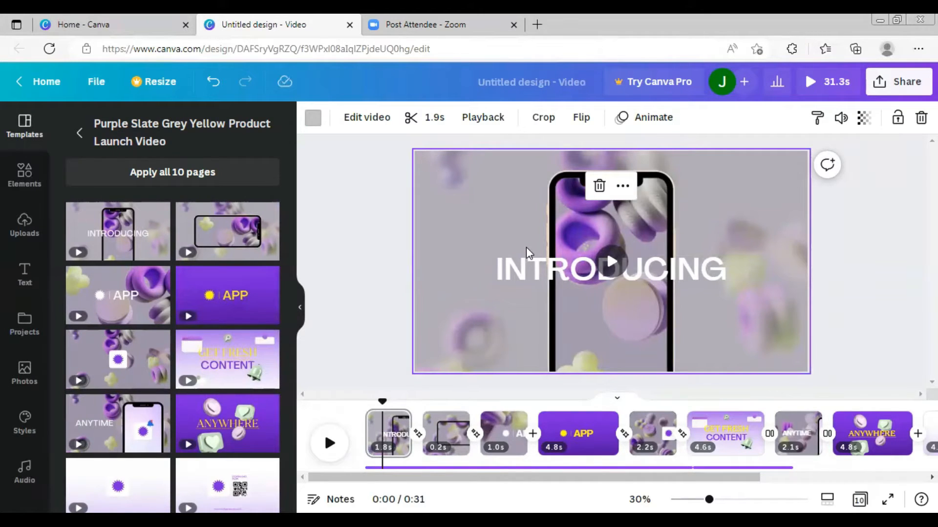
click(586, 273)
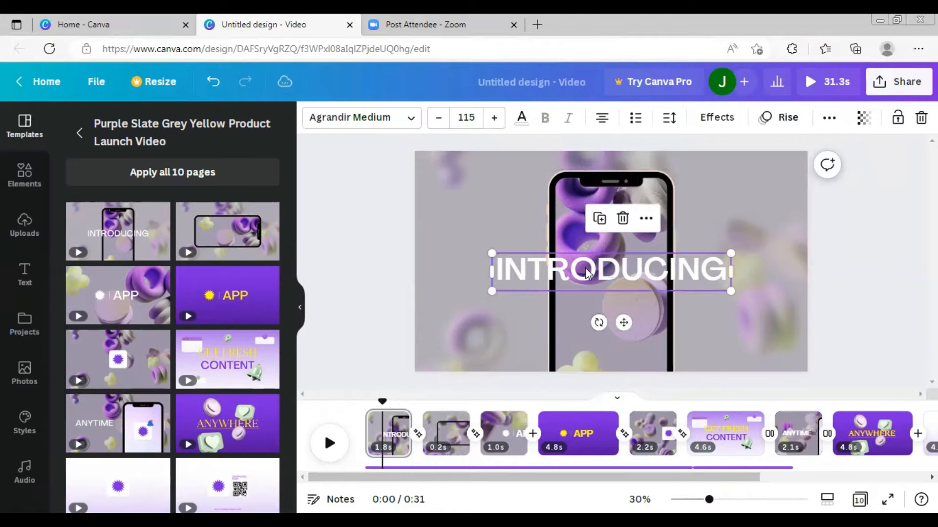
click(491, 186)
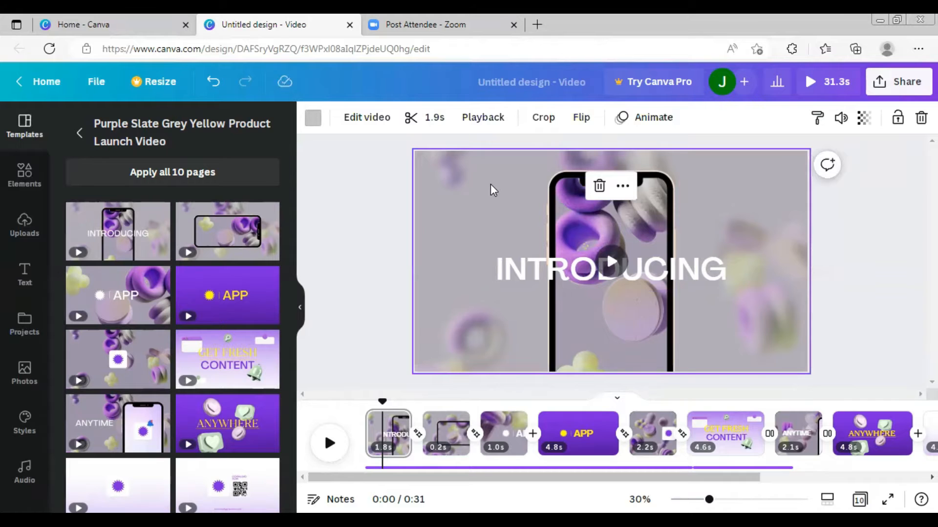
click(614, 216)
click(444, 199)
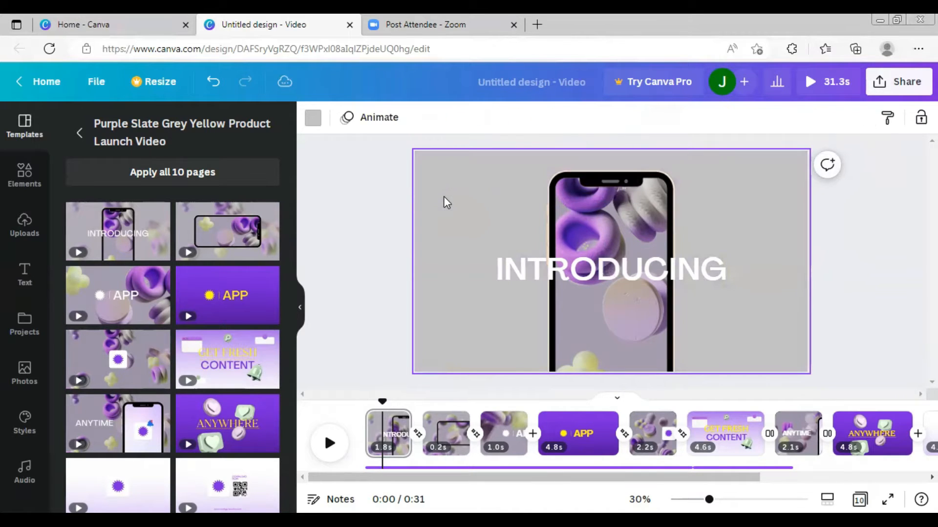
key(Delete)
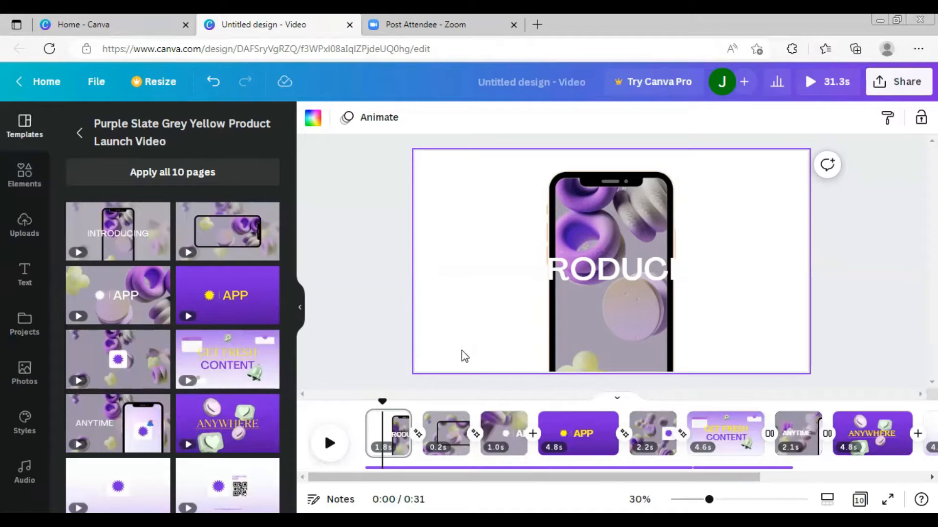
- Search the photo library for christmas background
click(21, 385)
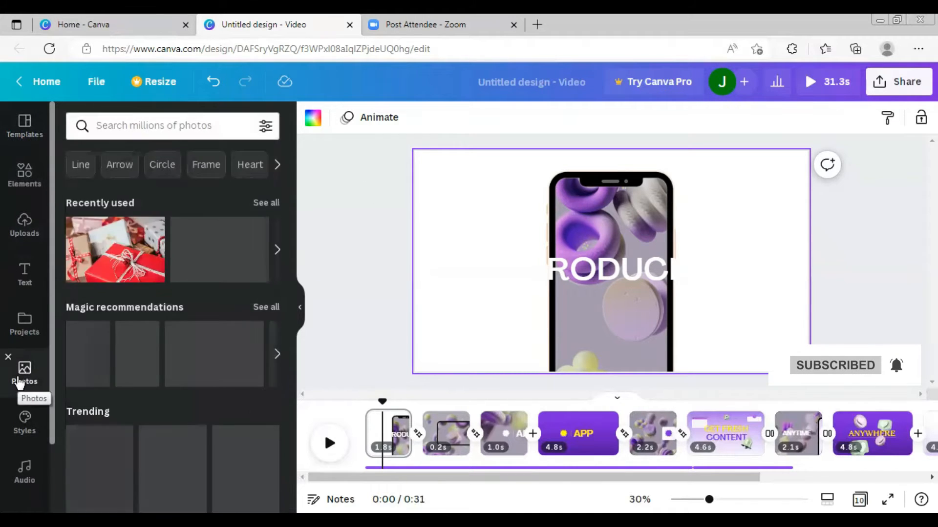
click(191, 125)
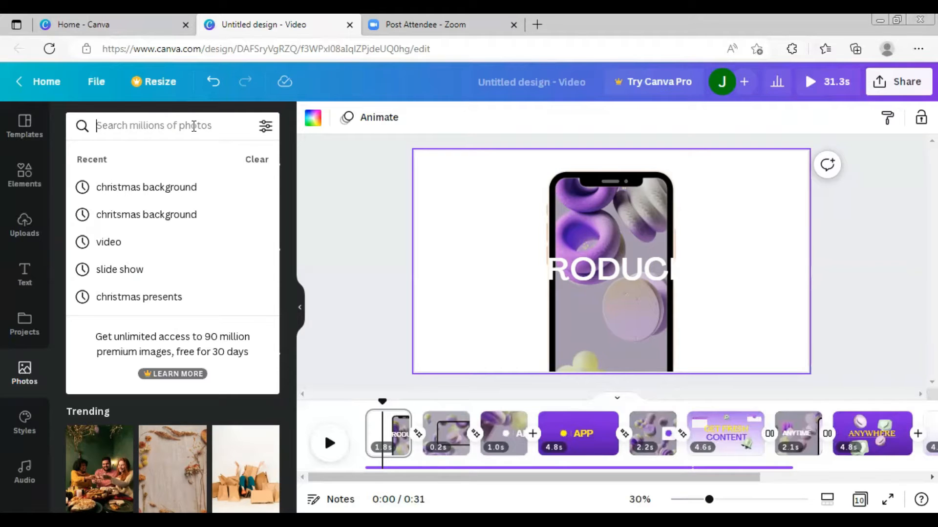
text(chri)
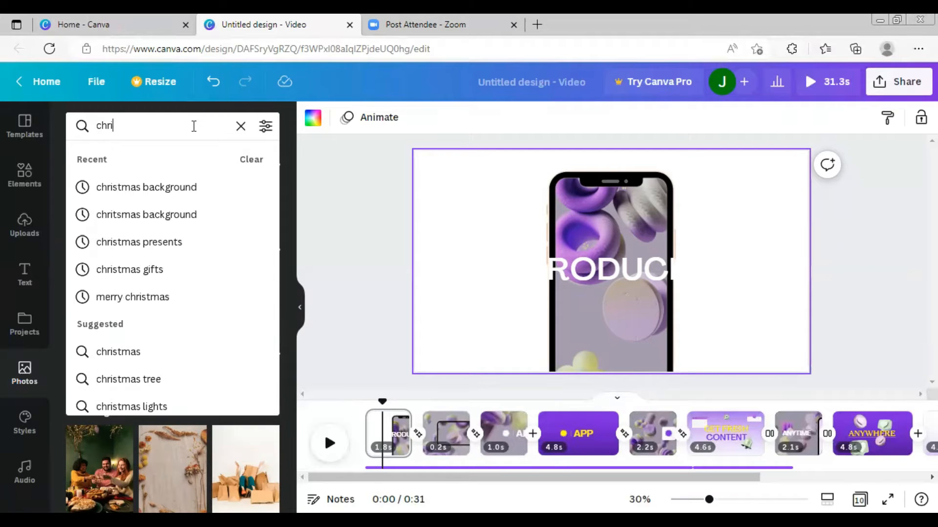
click(172, 196)
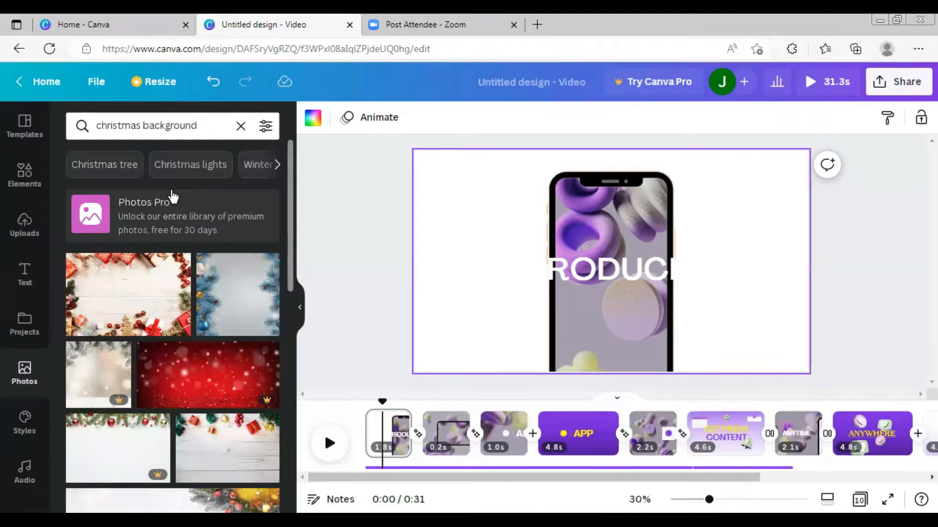
- Browse the christmas background photo results
scroll(180, 331, down, 7)
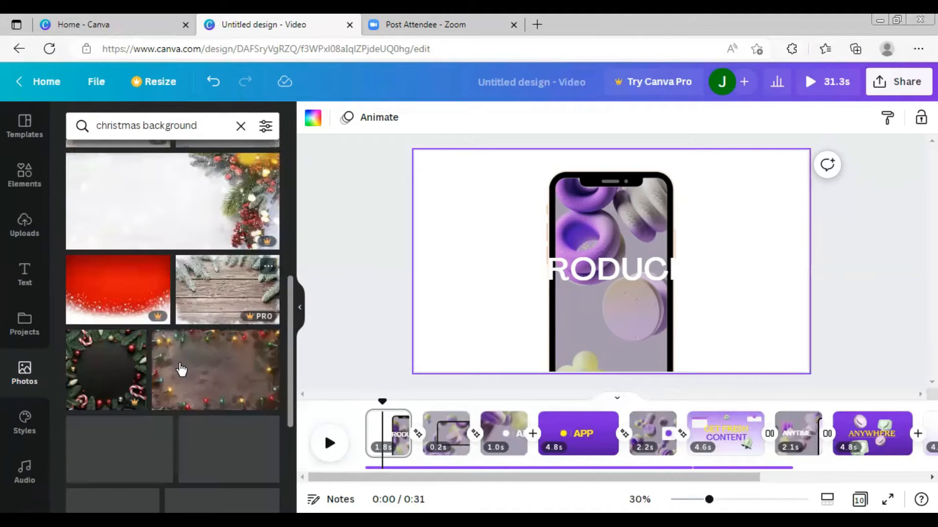
scroll(176, 371, up, 3)
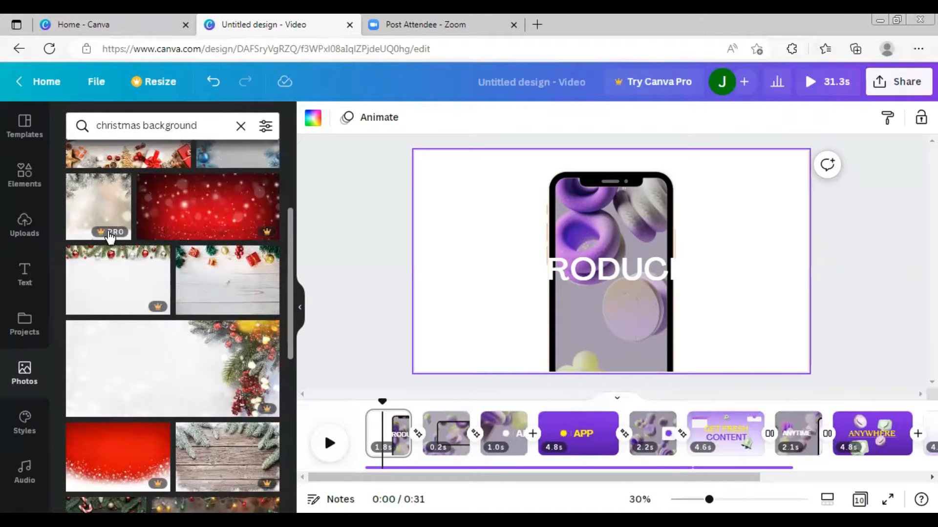
scroll(147, 274, down, 6)
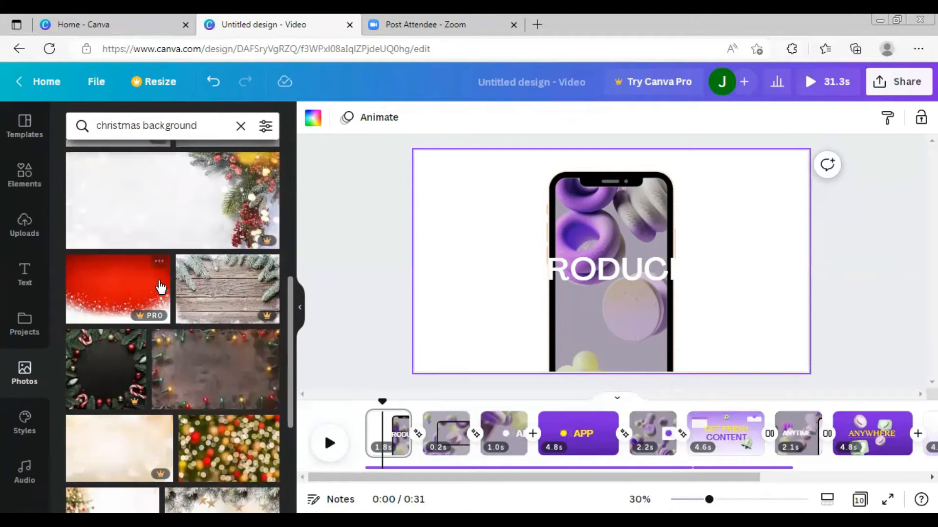
scroll(184, 337, down, 3)
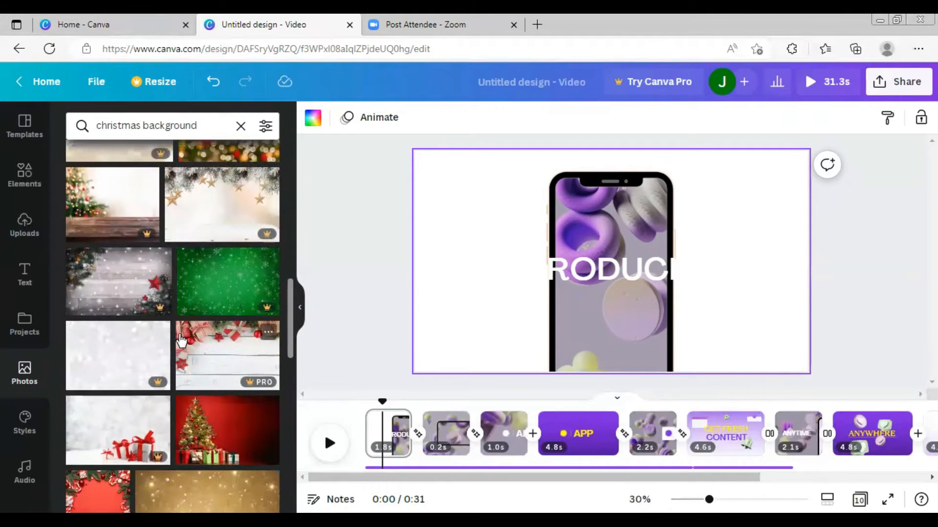
scroll(176, 378, down, 5)
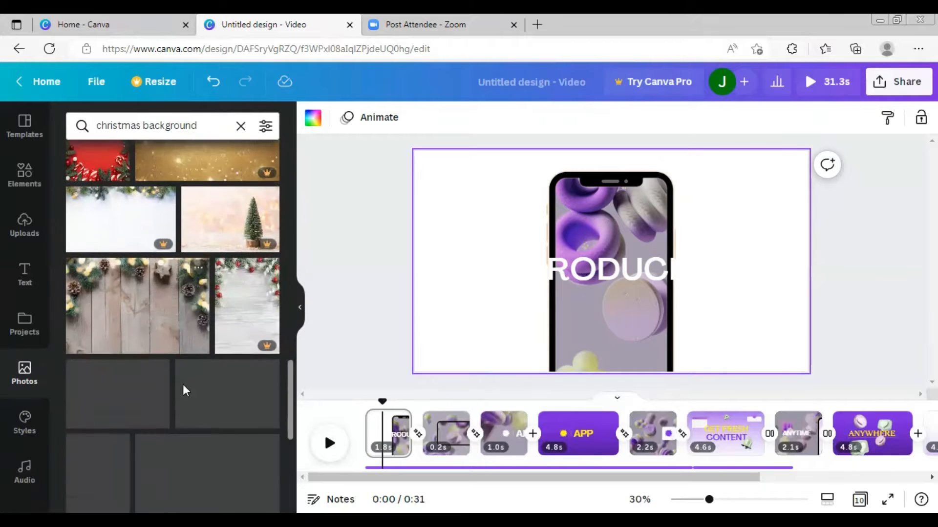
scroll(189, 391, down, 6)
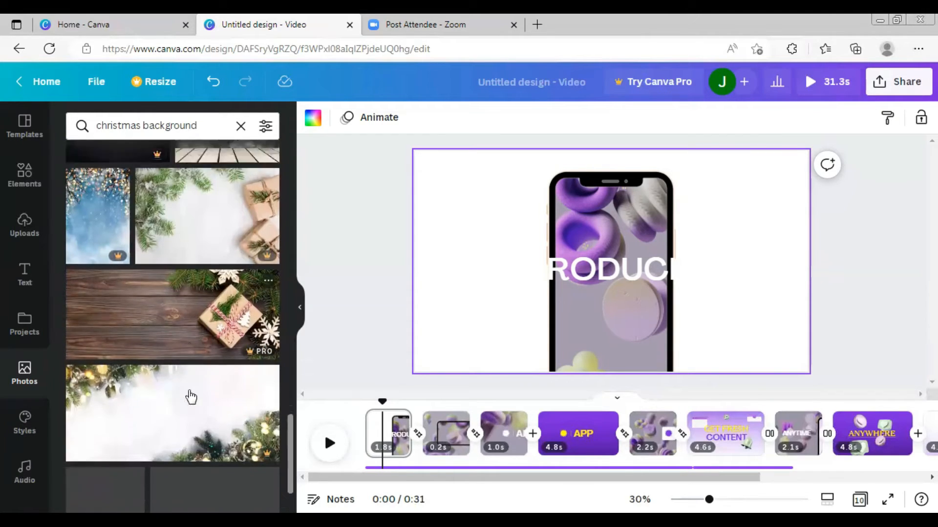
scroll(186, 416, down, 4)
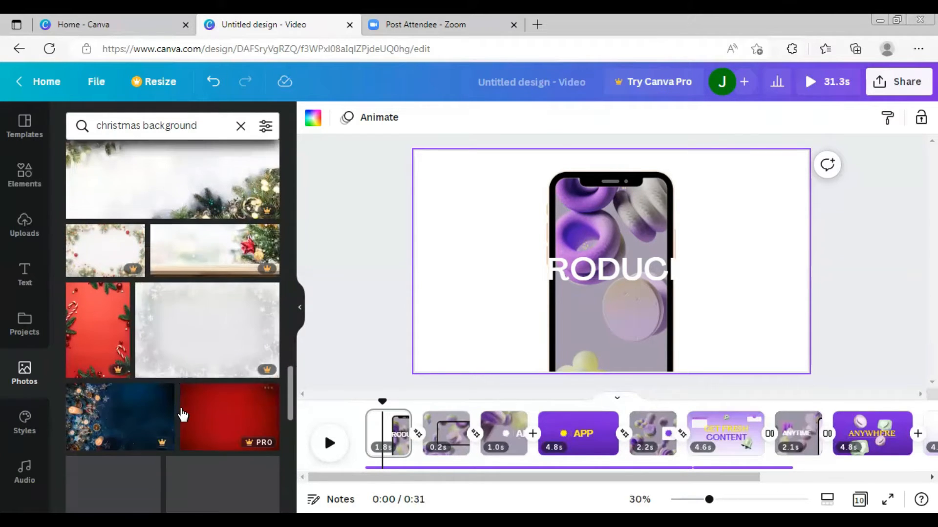
scroll(167, 389, up, 5)
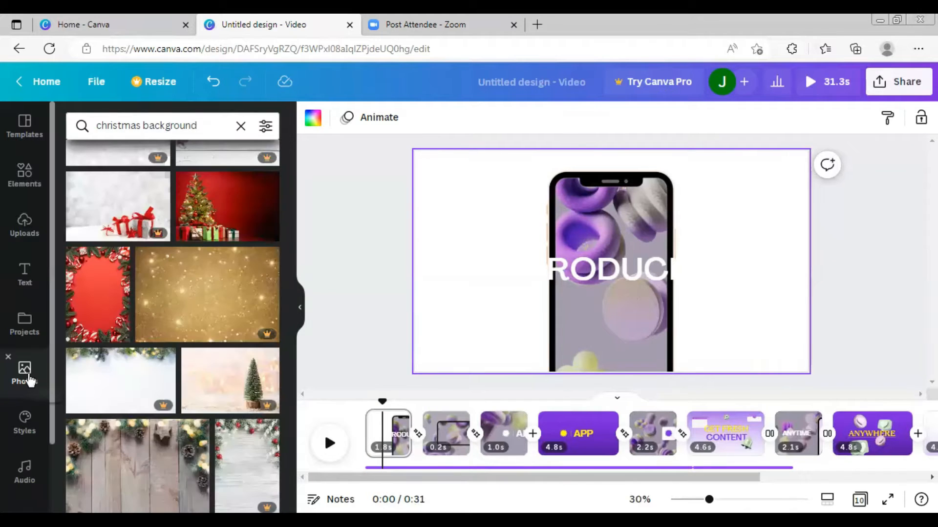
- Add the recently used red bokeh photo to the first page and enlarge it to cover the whole page
click(25, 371)
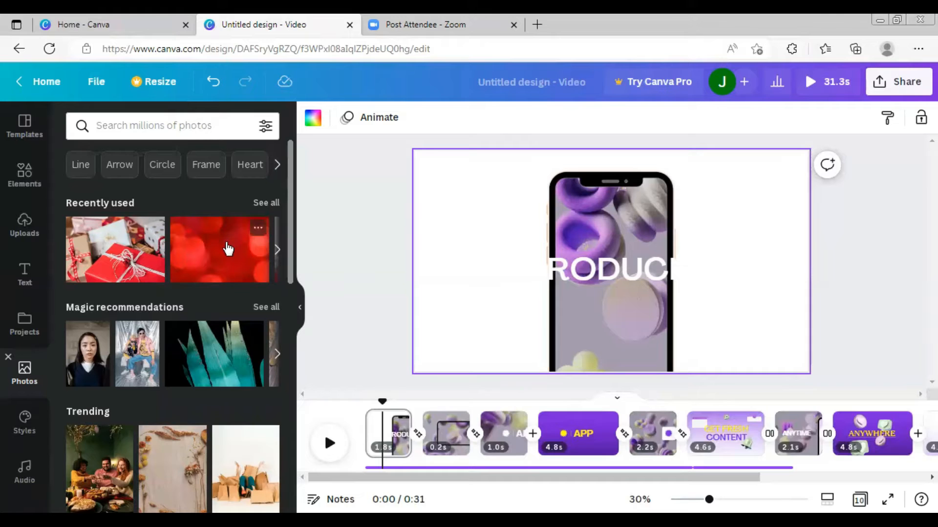
click(224, 266)
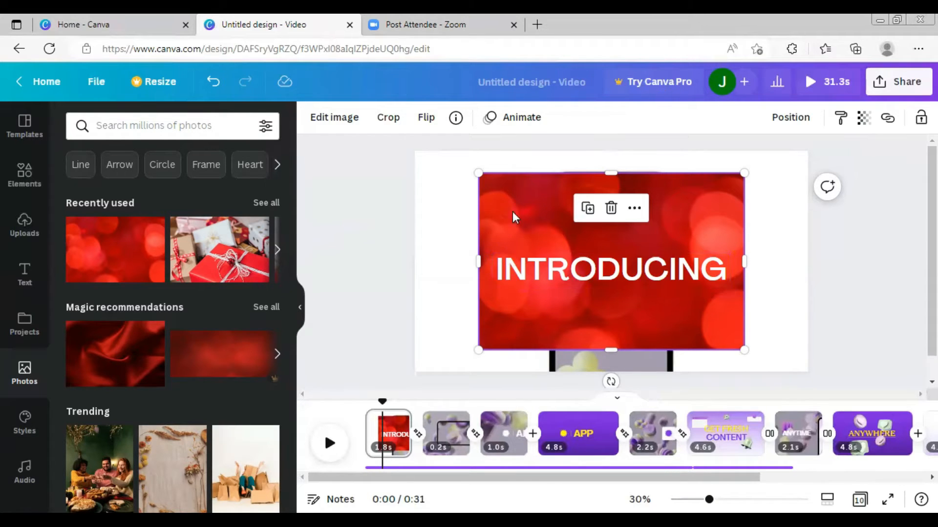
drag(478, 173, 394, 119)
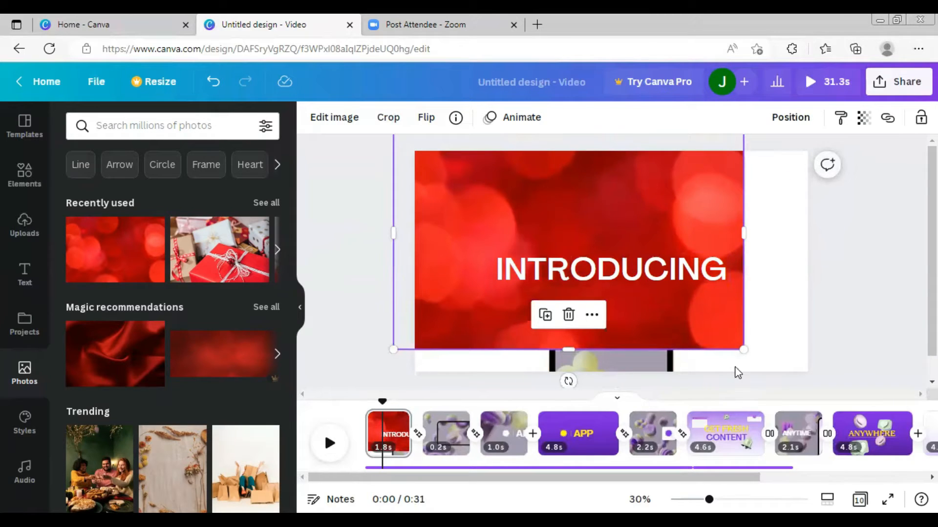
drag(743, 350, 848, 375)
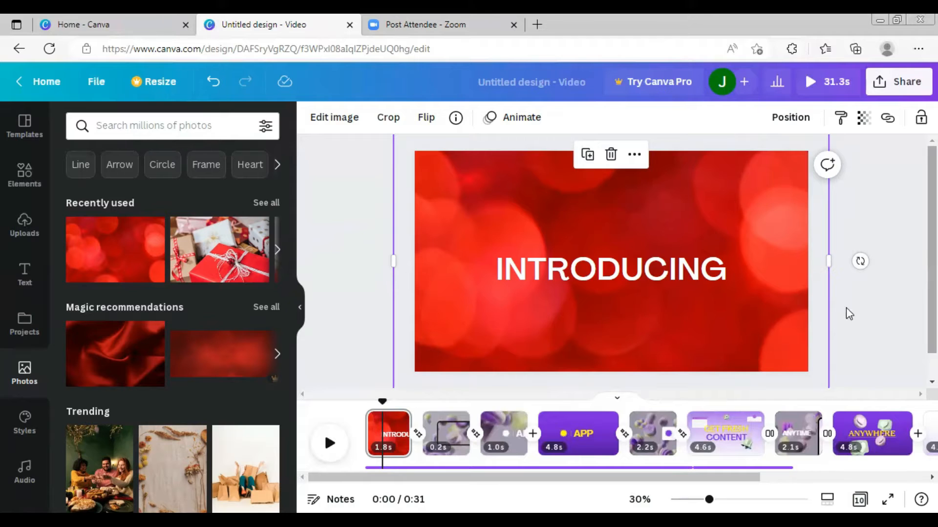
- Send the red bokeh background photo to the back, behind the other elements on the page
right_click(759, 235)
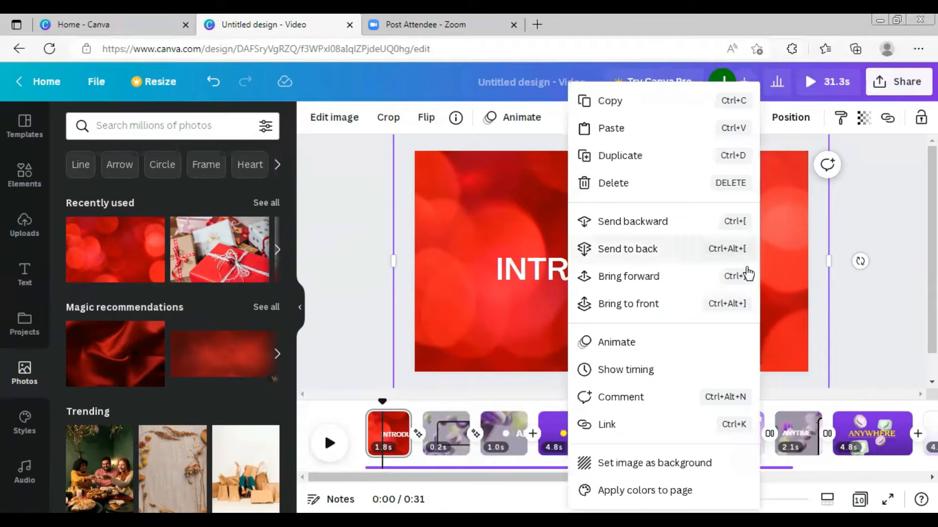
click(652, 251)
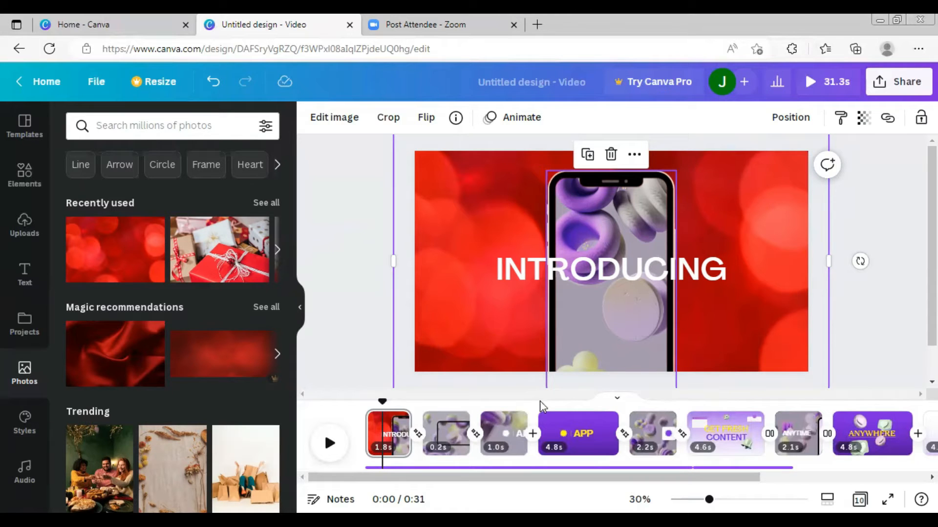
- Delete the purple video from inside the phone mockup's screen
click(637, 204)
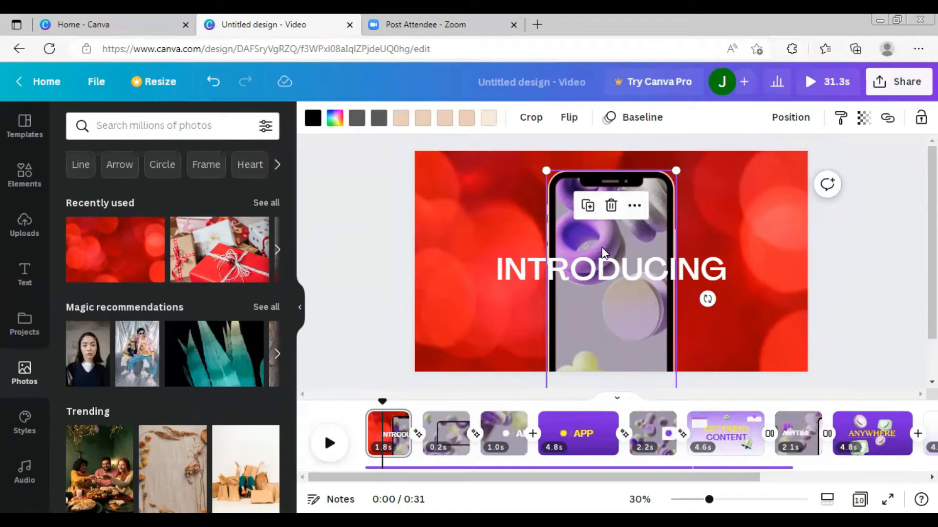
key(Delete)
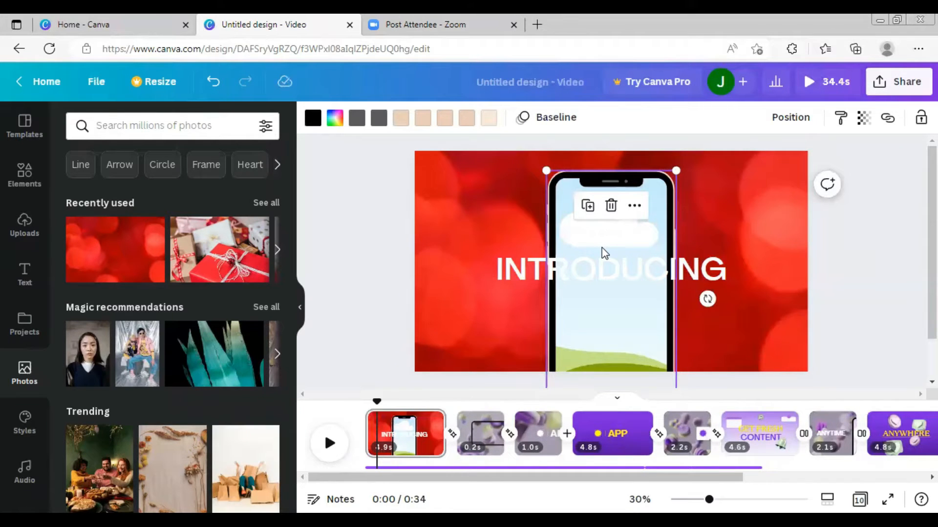
- Place the wrapped red gifts photo into the phone mockup's screen frame
click(224, 258)
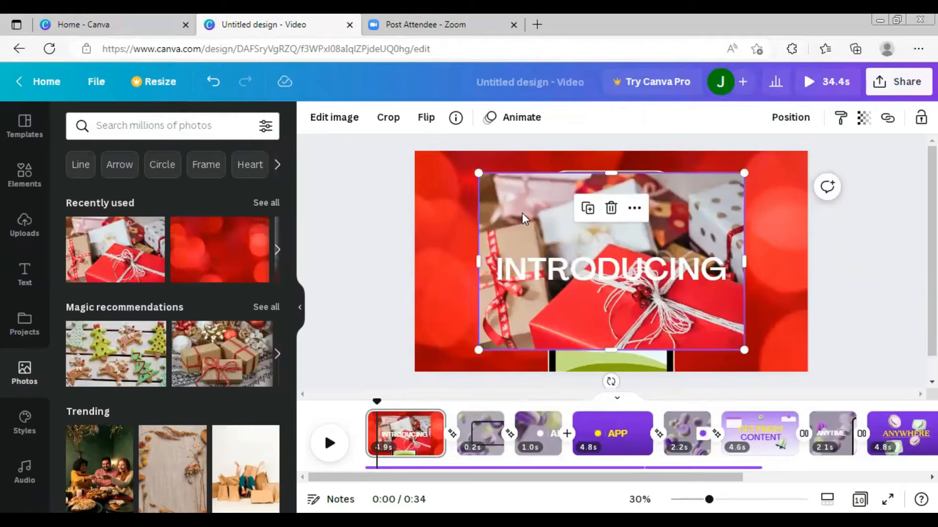
drag(693, 210, 638, 246)
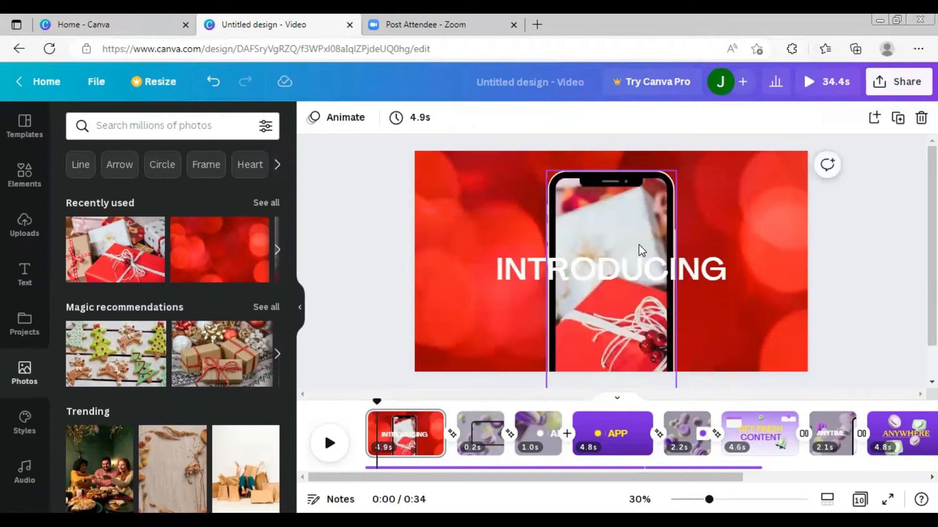
click(716, 218)
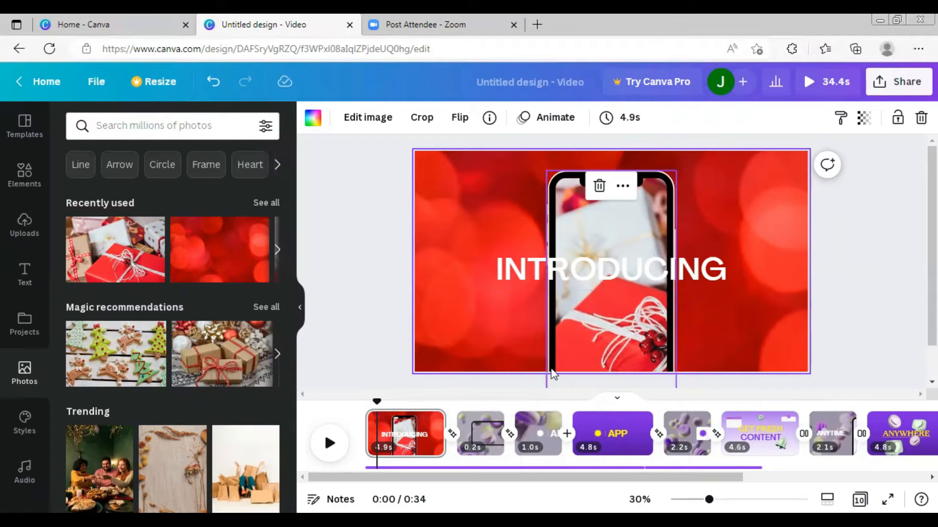
- Replace the INTRODUCING heading text with "GIVING BACK WITH EVA"
click(585, 269)
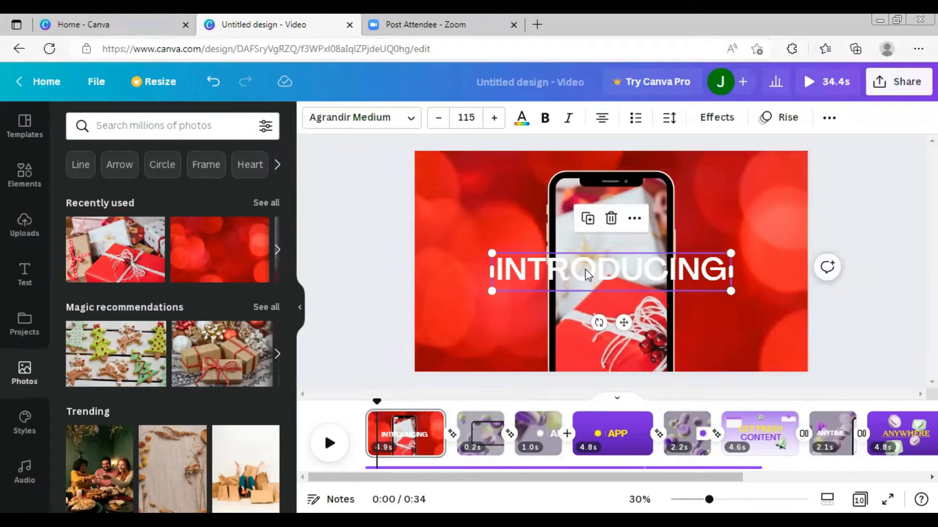
double_click(585, 268)
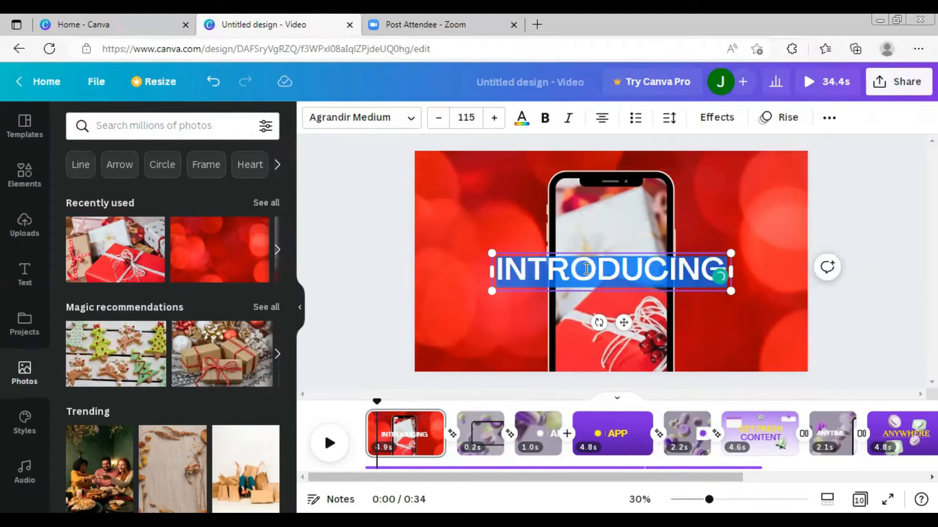
key(BackSpace)
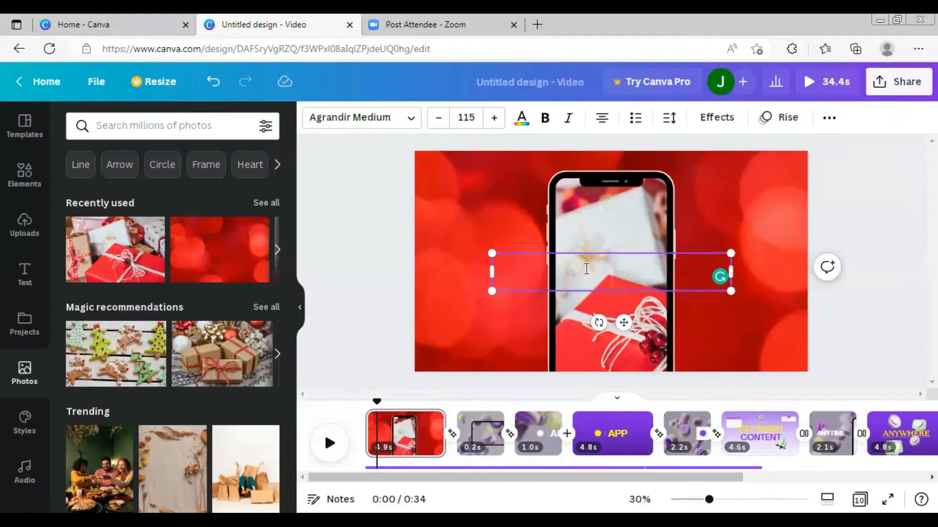
text(GIVING BACK WITH EVA)
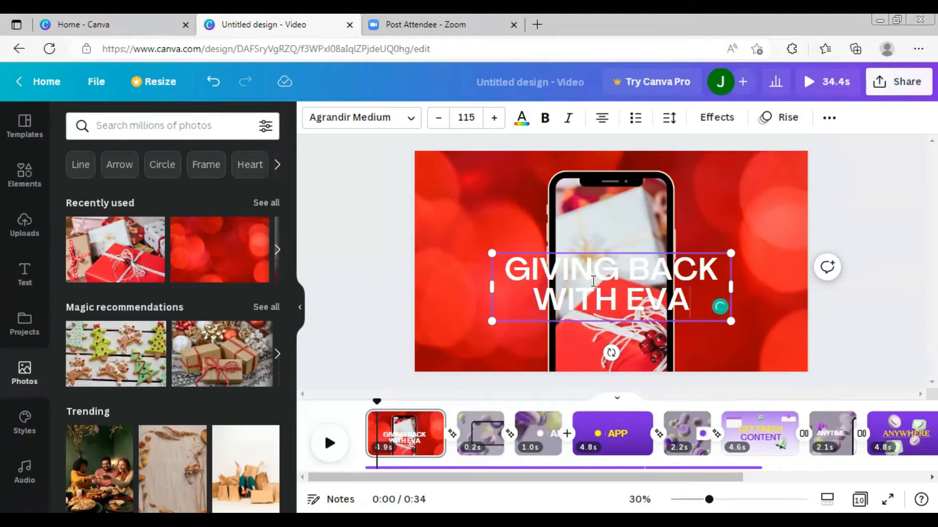
click(734, 215)
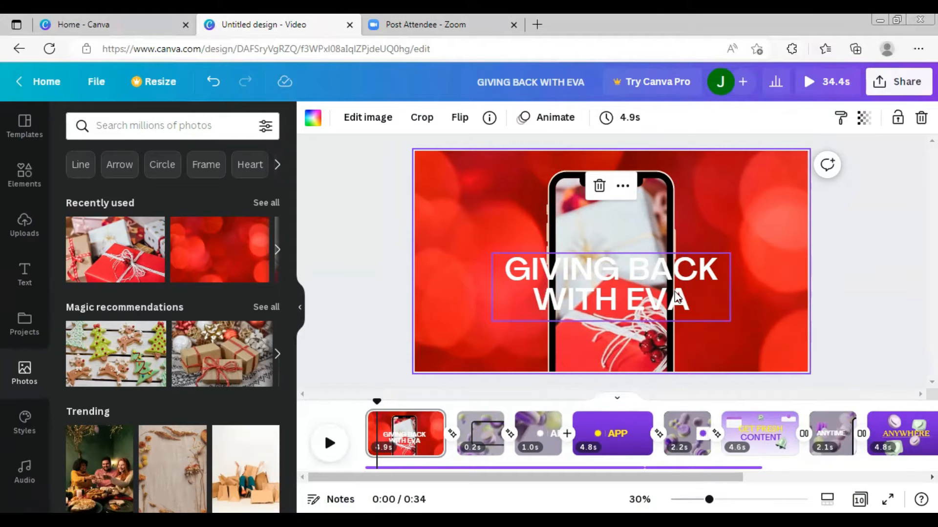
- Add a square shape from Elements and stretch it into a rectangle behind the heading text
click(23, 186)
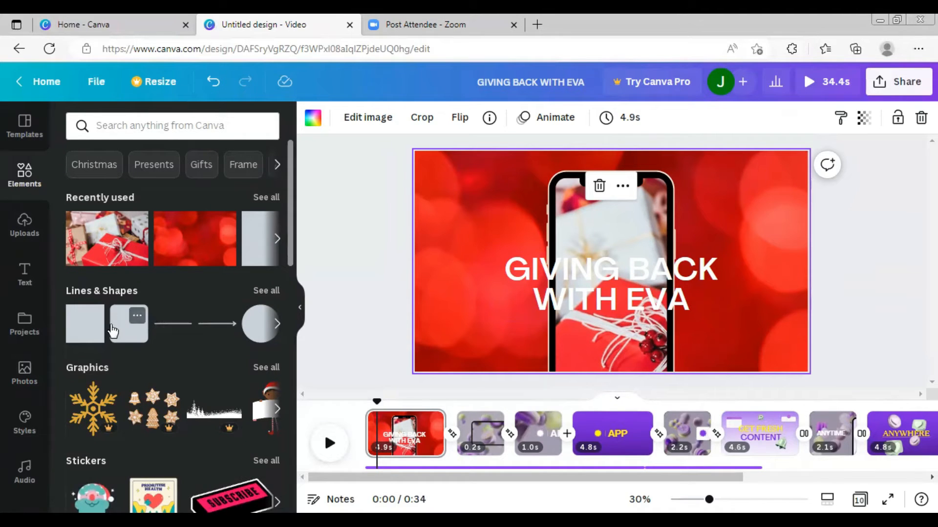
click(75, 334)
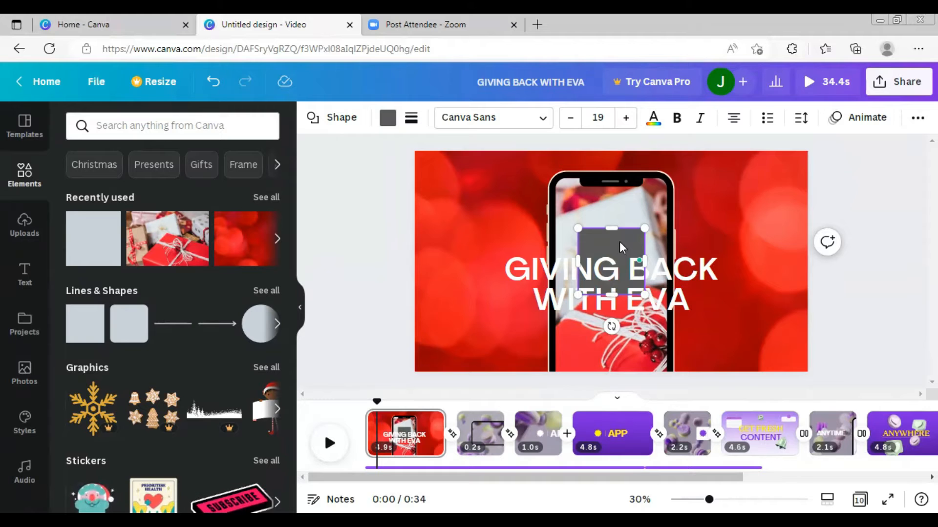
drag(614, 242, 478, 233)
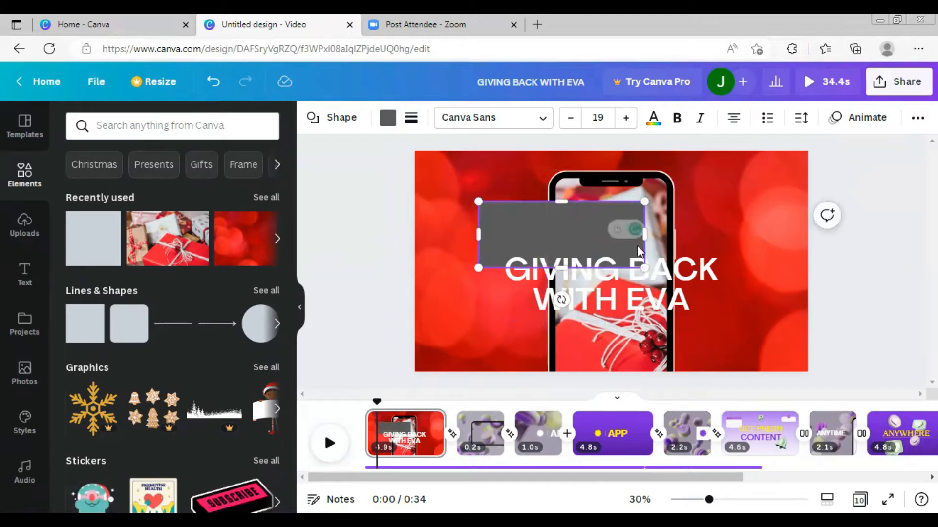
drag(645, 235, 727, 244)
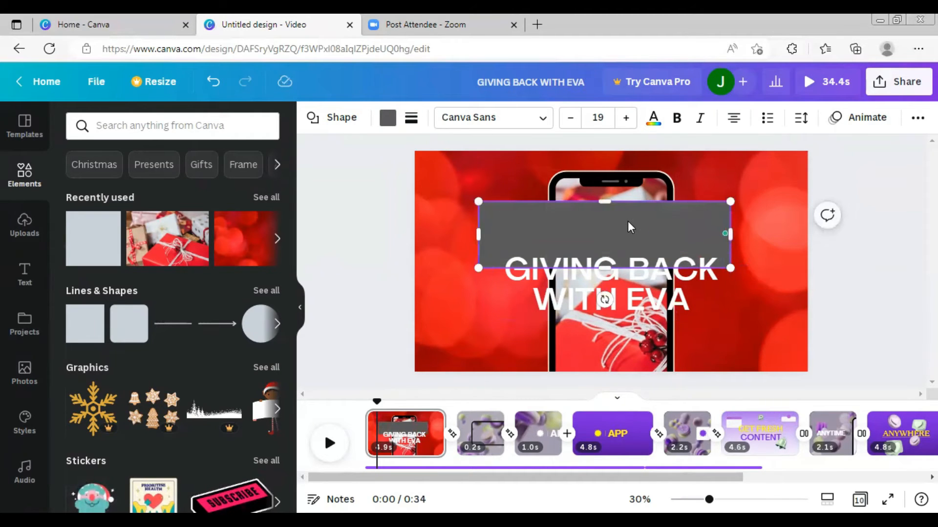
drag(628, 221, 631, 264)
drag(486, 281, 500, 281)
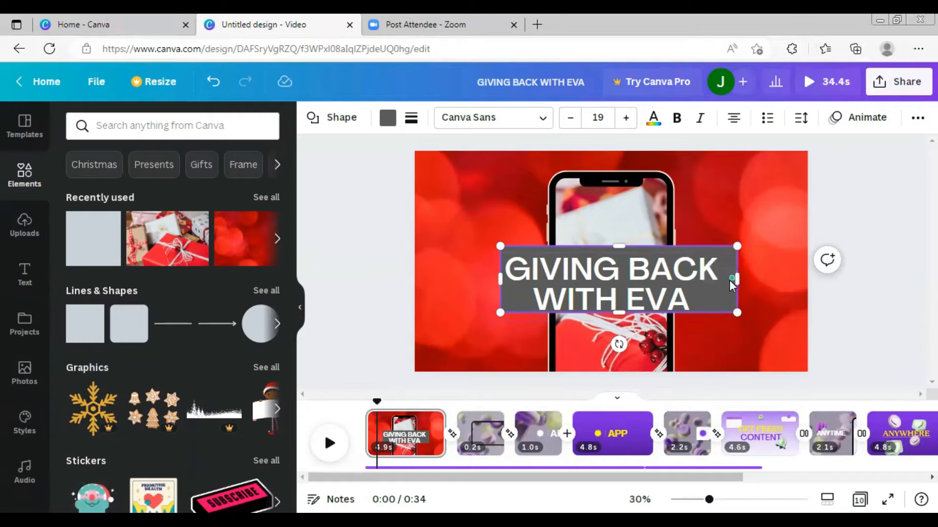
- Turn off Grammarly for this session and narrow the rectangle slightly to fit the heading
click(705, 275)
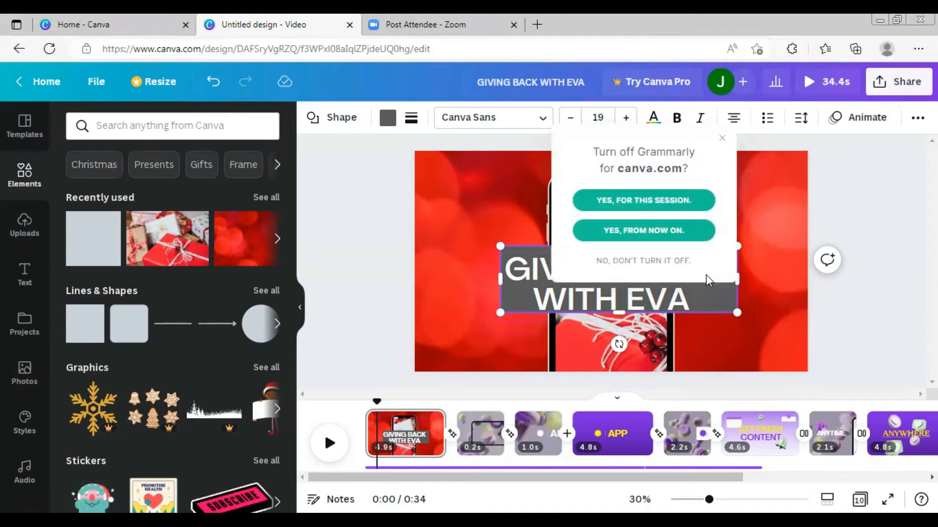
click(669, 202)
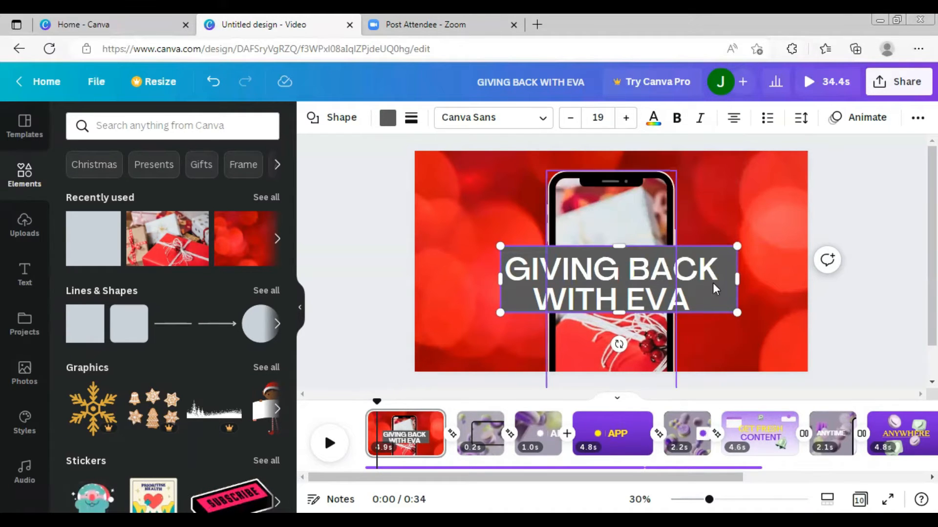
drag(740, 274, 717, 289)
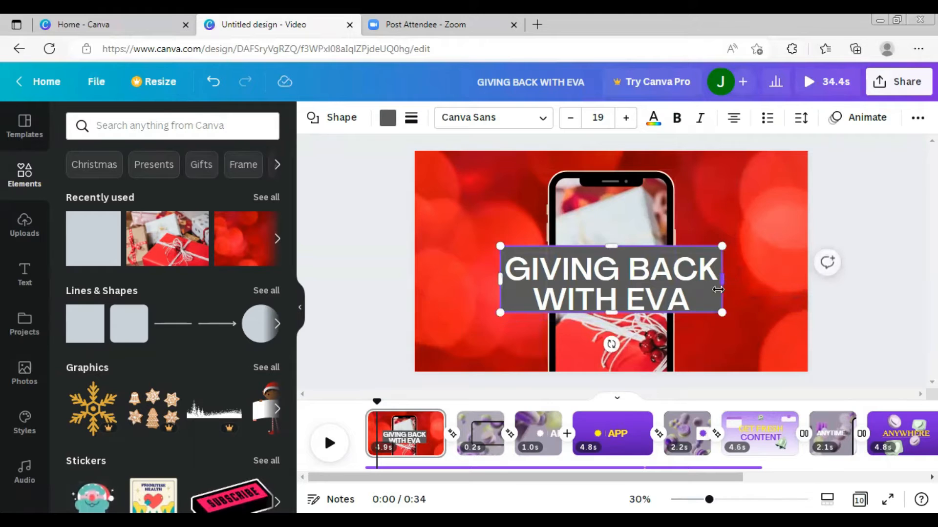
- Change the heading's font to Canva Sans
click(664, 271)
mouse_move(664, 271)
mouse_down()
mouse_move(648, 268)
mouse_move(662, 269)
mouse_up()
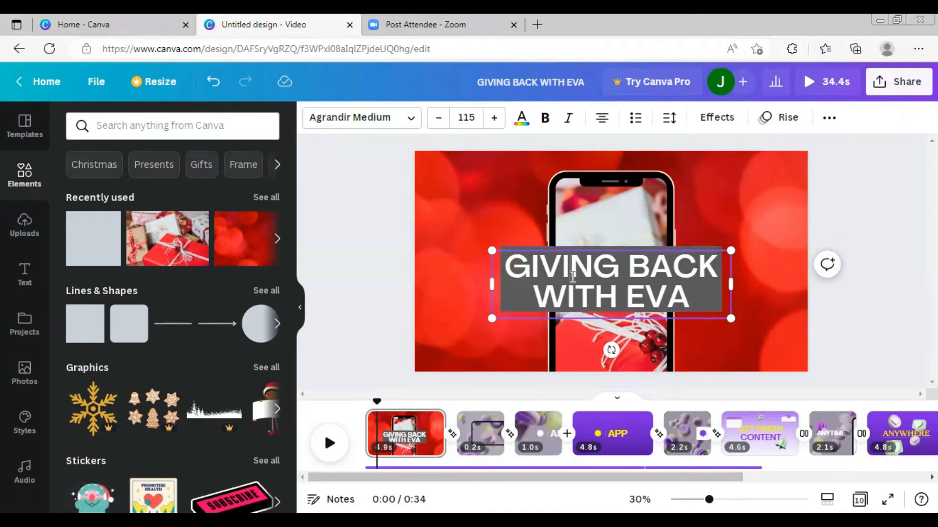
click(410, 121)
scroll(142, 266, down, 4)
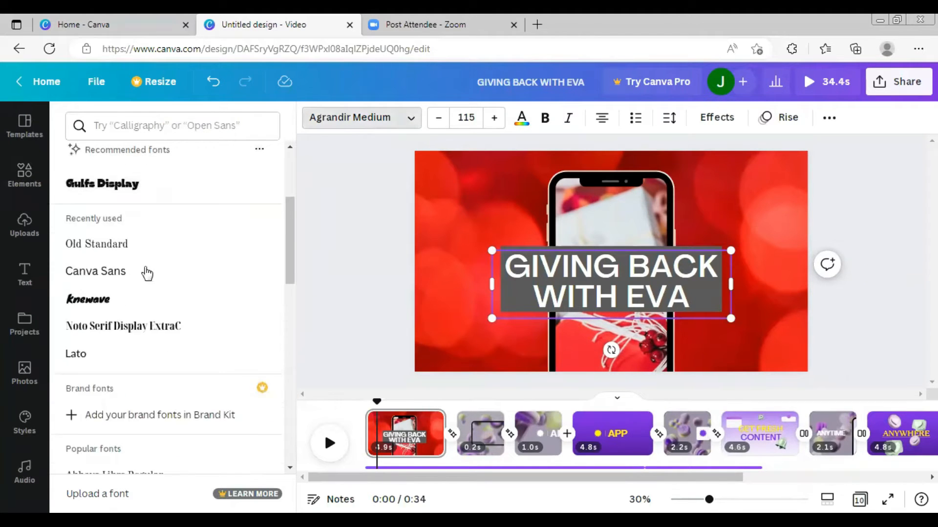
scroll(158, 362, down, 3)
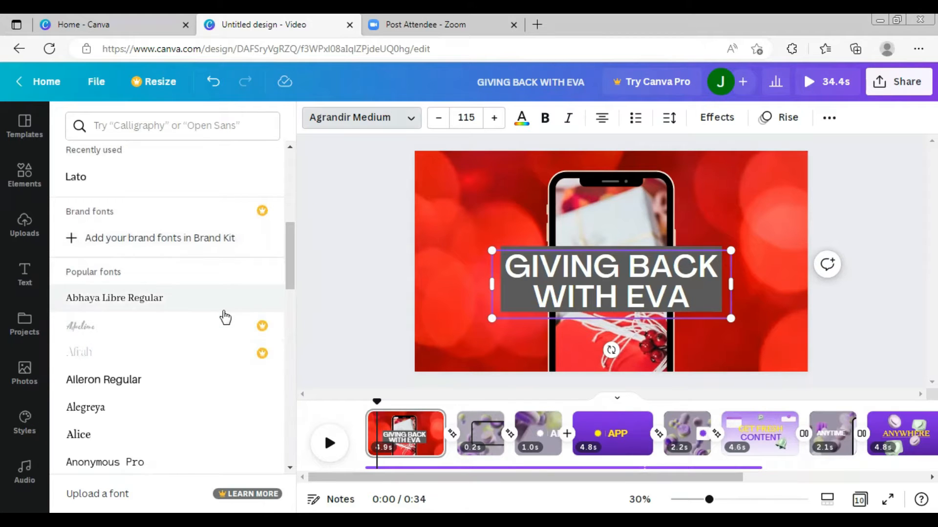
scroll(225, 317, up, 5)
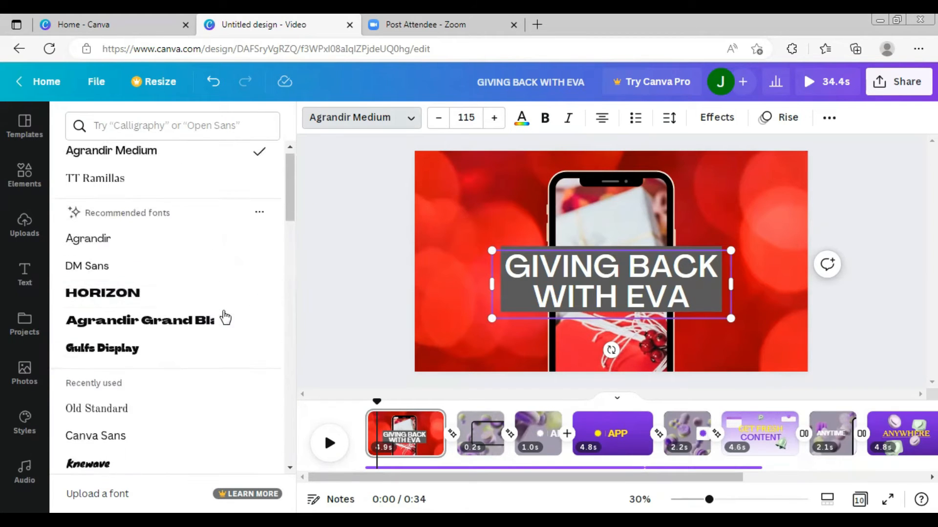
click(96, 447)
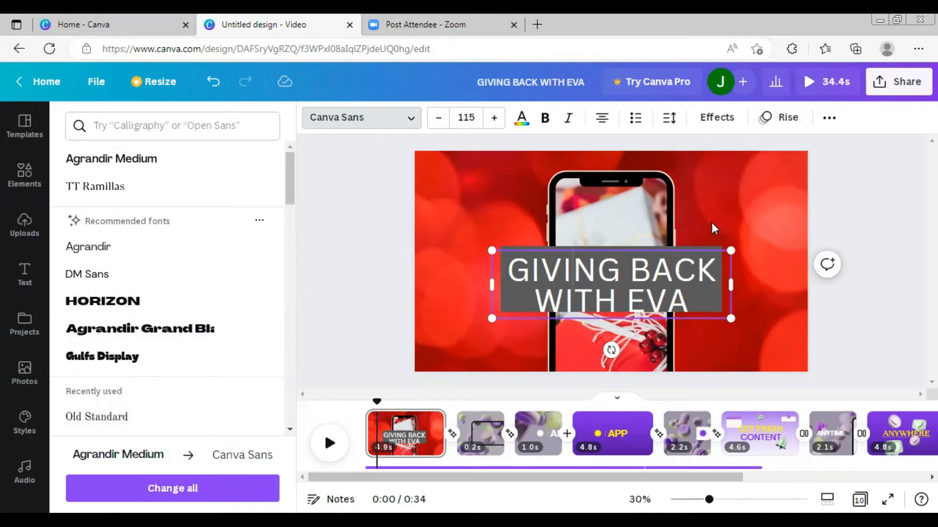
- Reposition the heading text so it sits centered over the rectangle
click(606, 290)
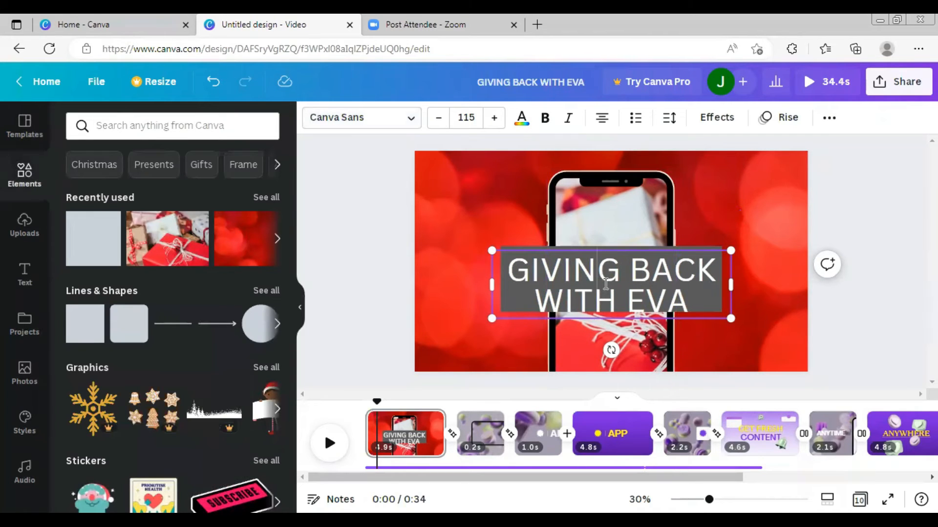
click(644, 276)
drag(616, 274, 615, 268)
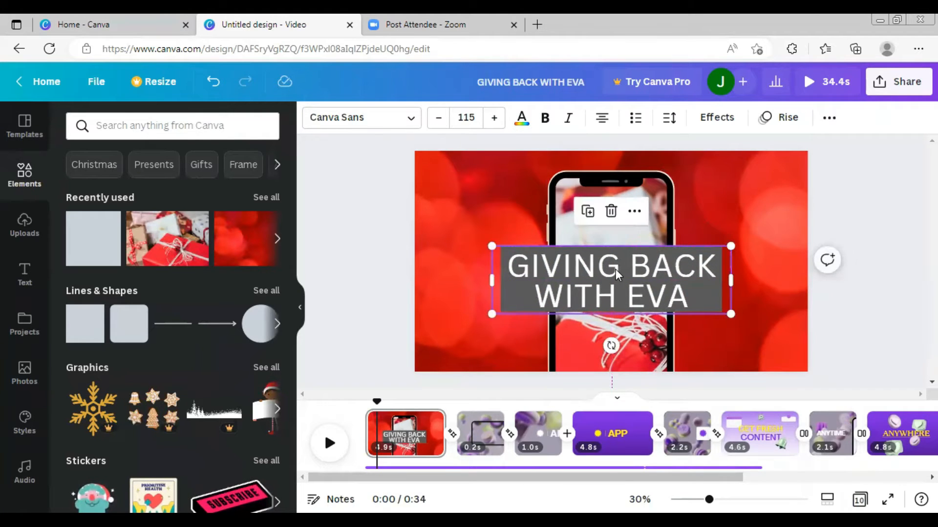
click(748, 182)
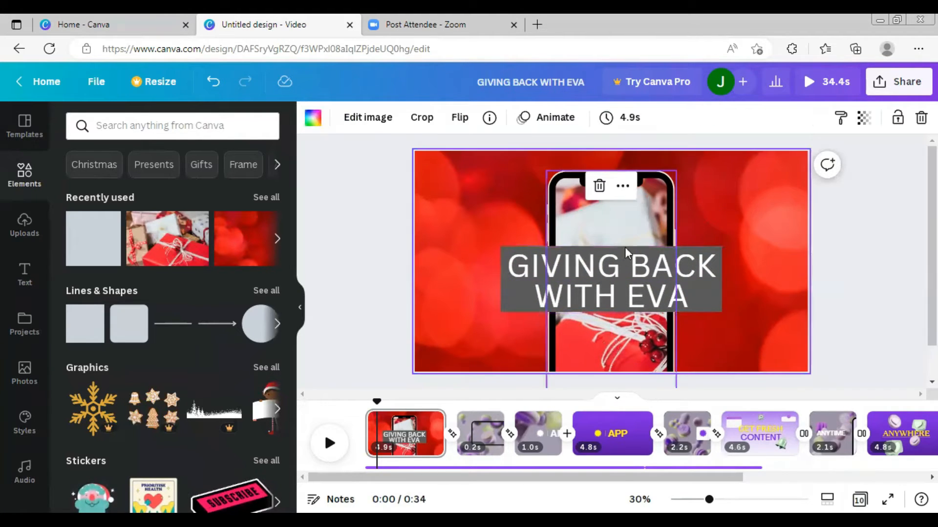
- Set the rectangle's color to #bc1823 and nudge the heading into place
click(507, 251)
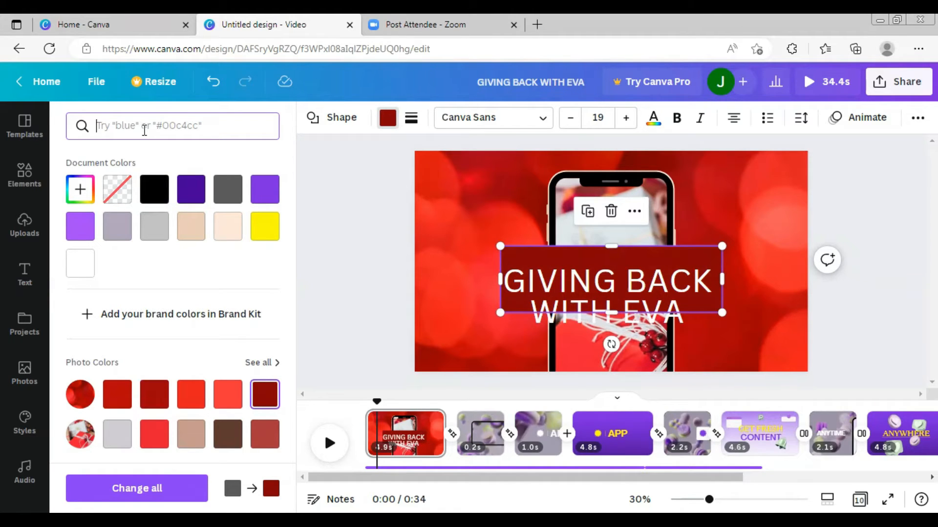
text(#)
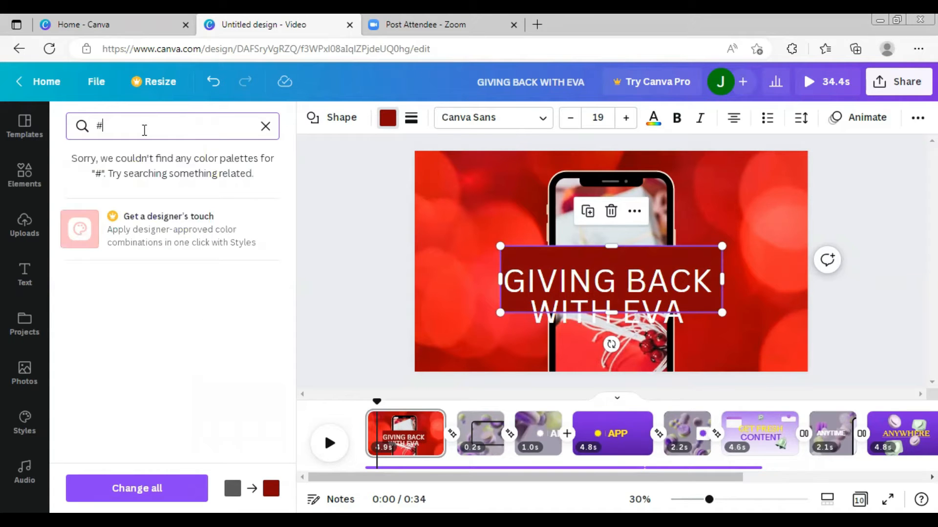
text(b)
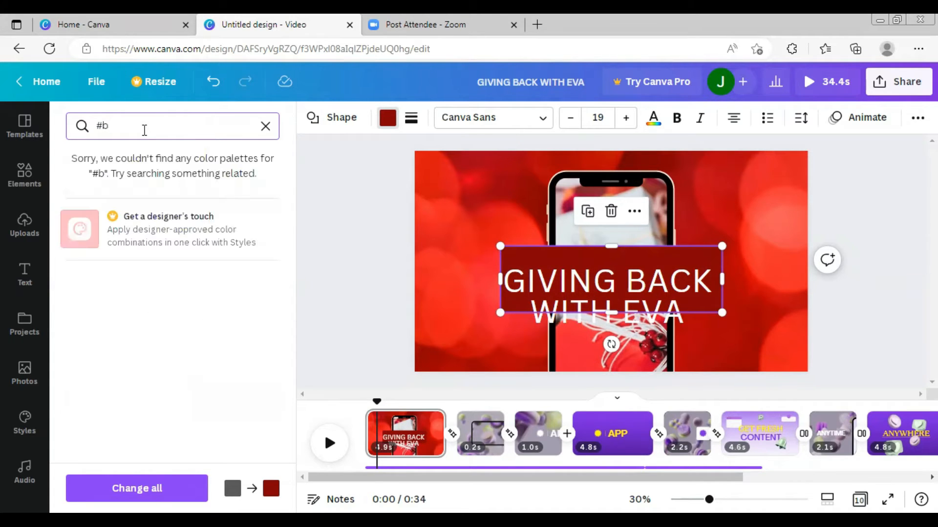
text(c18)
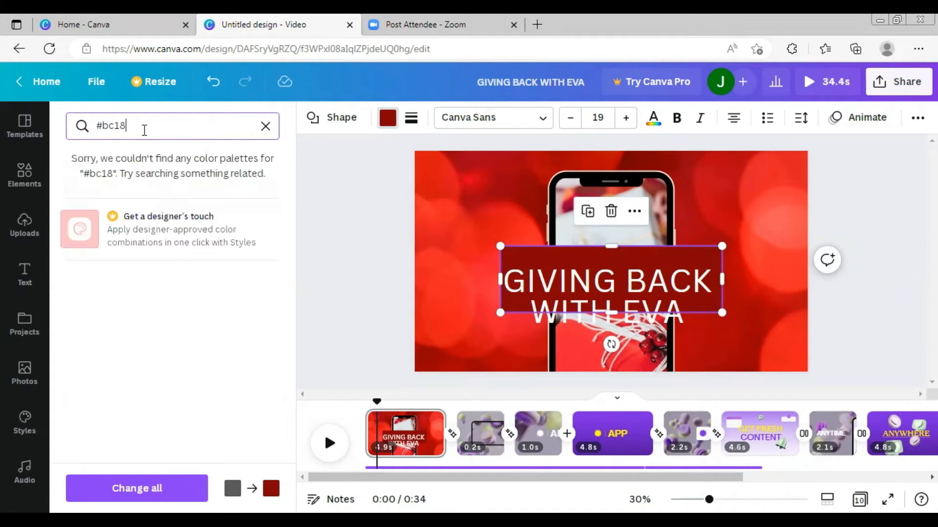
text(23)
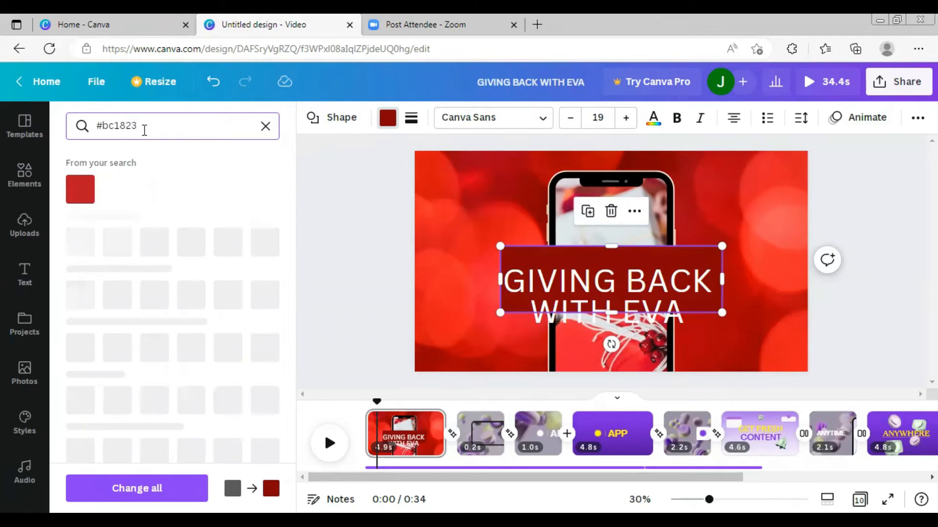
click(69, 196)
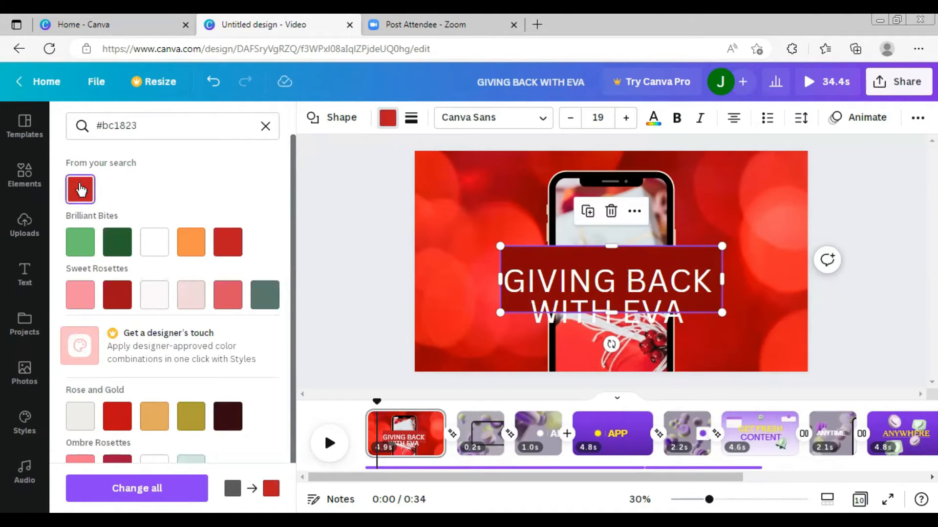
drag(614, 280, 619, 268)
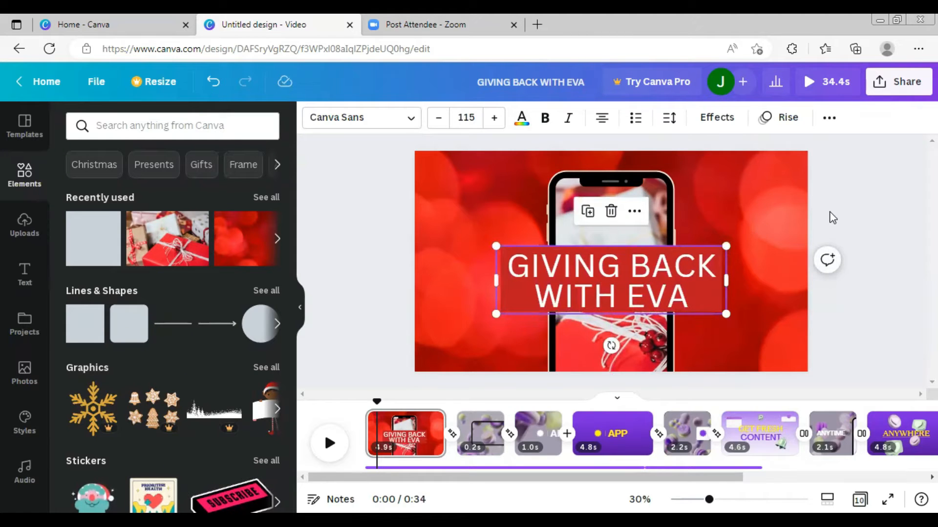
- Apply the Rise text animation to the "GIVING BACK WITH EVA" heading
click(796, 226)
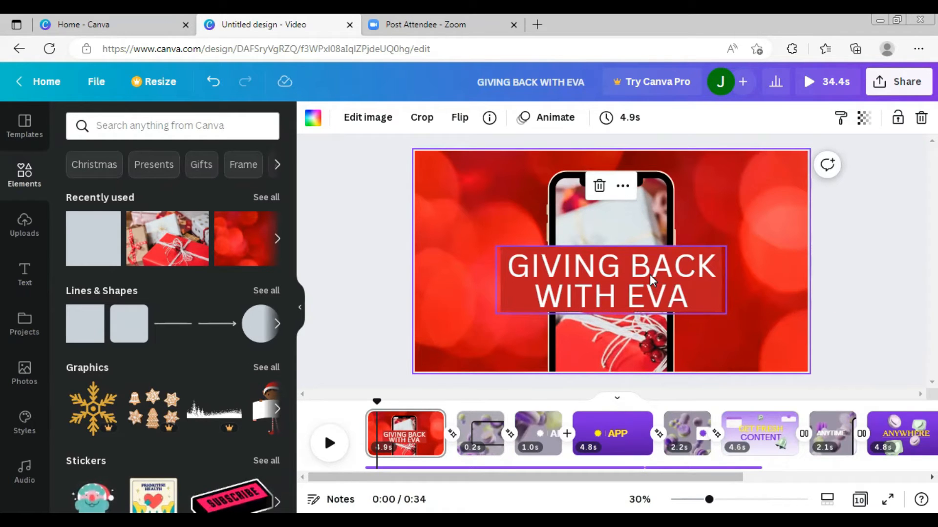
click(572, 120)
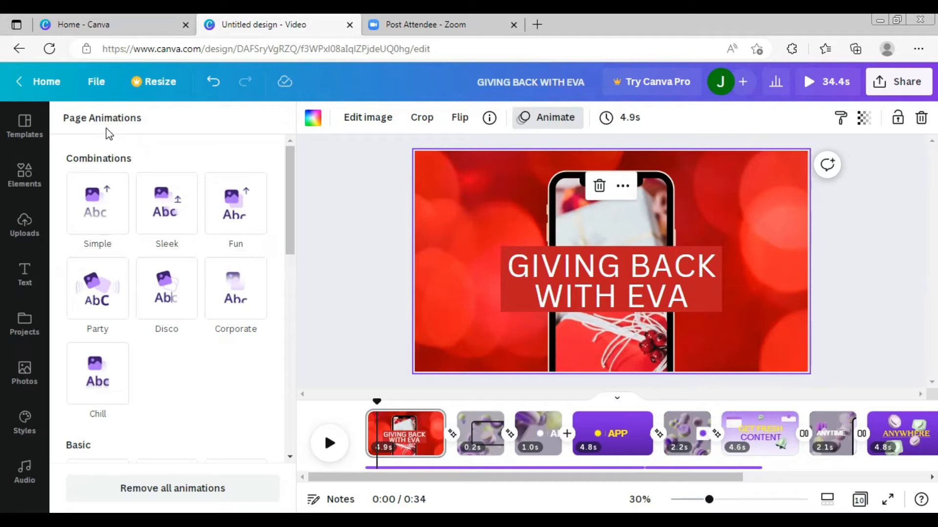
click(576, 280)
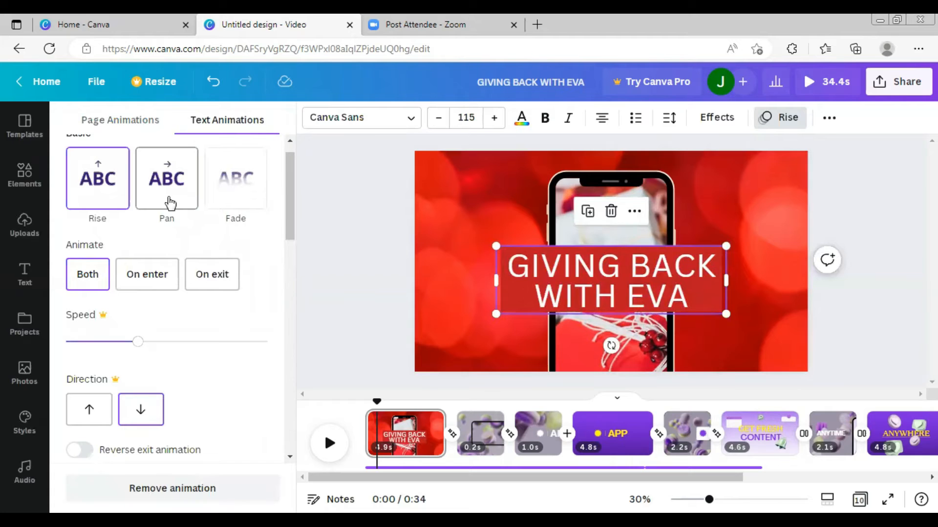
click(142, 122)
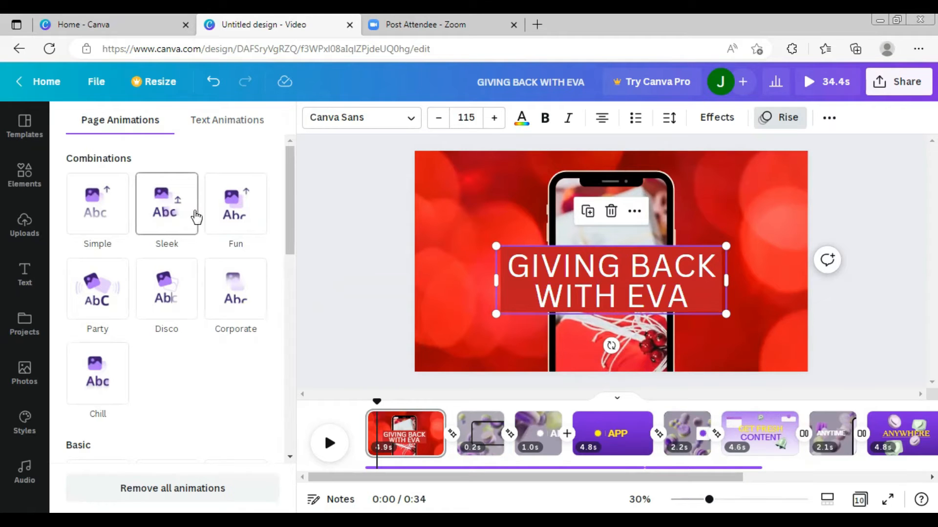
click(246, 122)
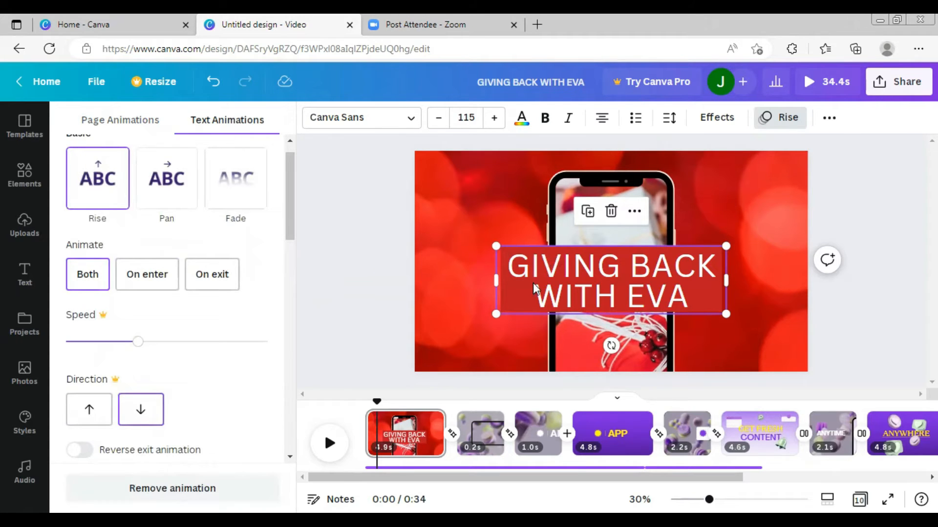
click(97, 186)
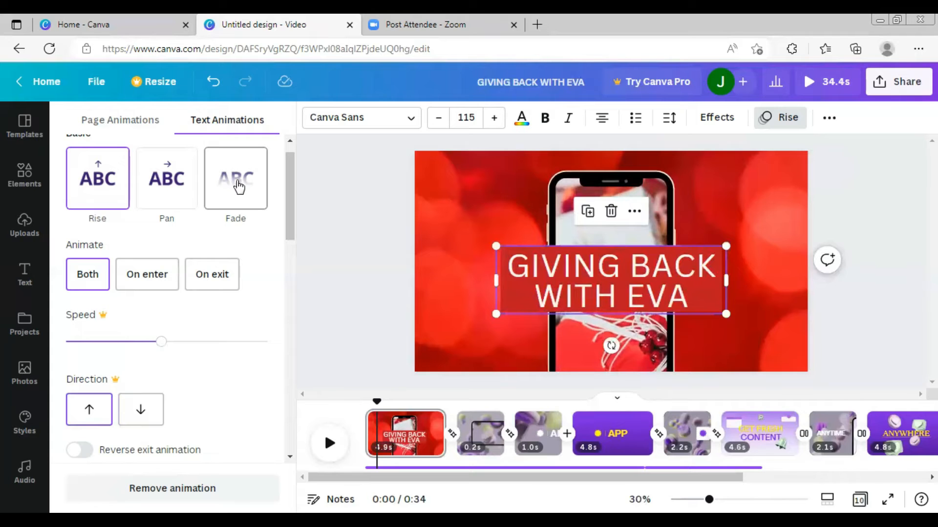
- Browse the other text animation styles and preview the first scene from its start
scroll(180, 360, down, 2)
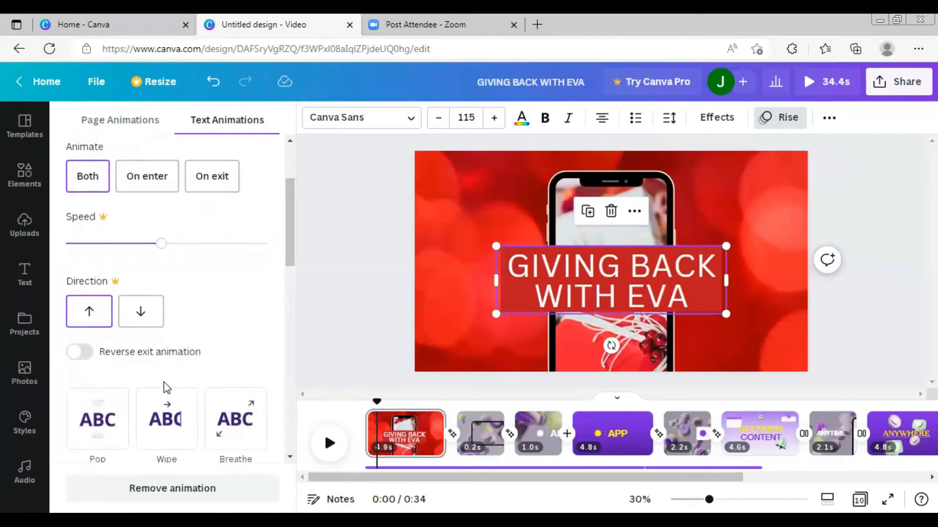
scroll(122, 406, down, 2)
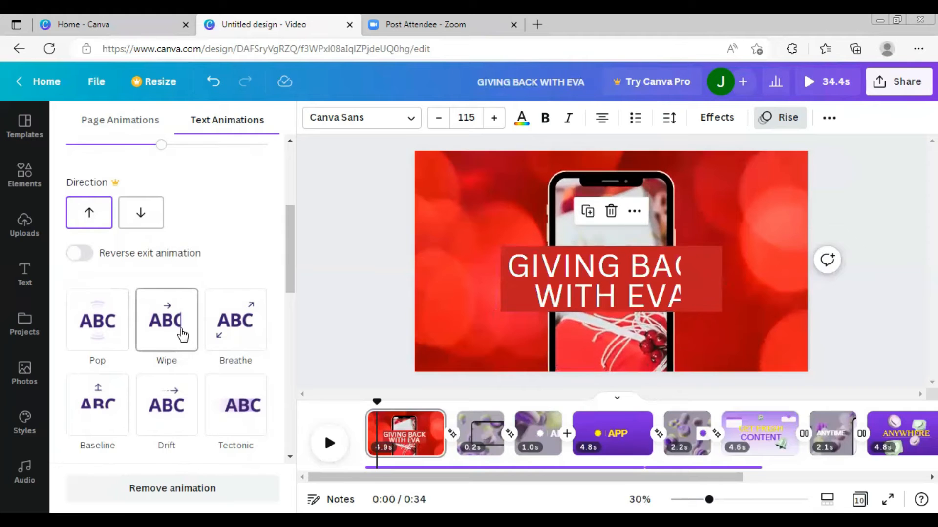
scroll(165, 322, up, 4)
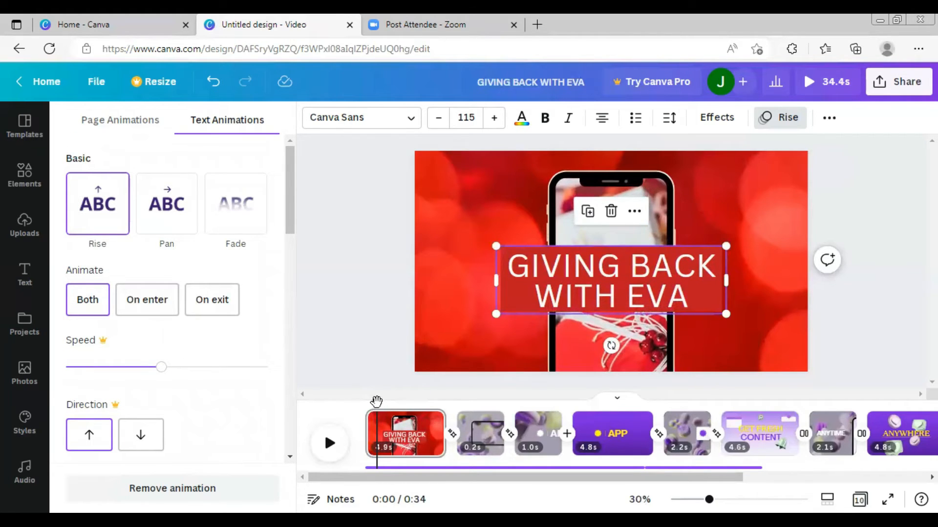
drag(376, 403, 360, 403)
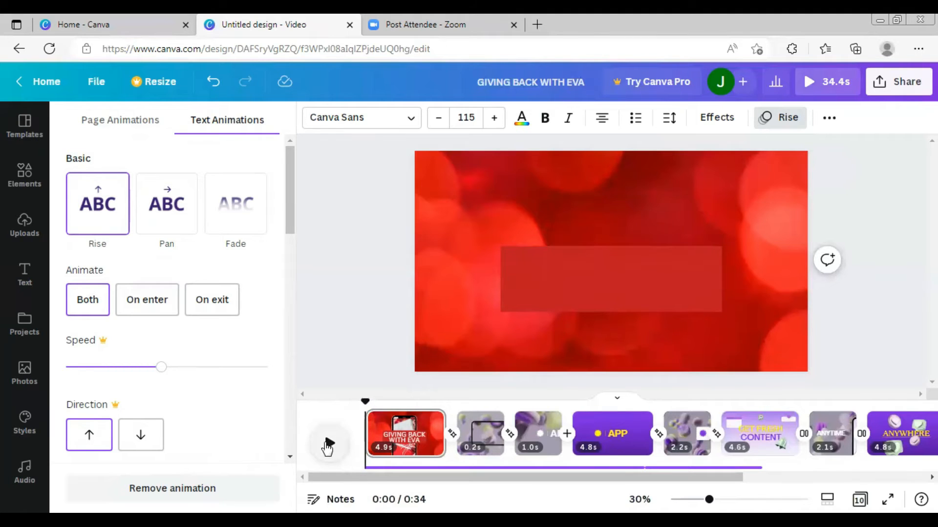
click(327, 445)
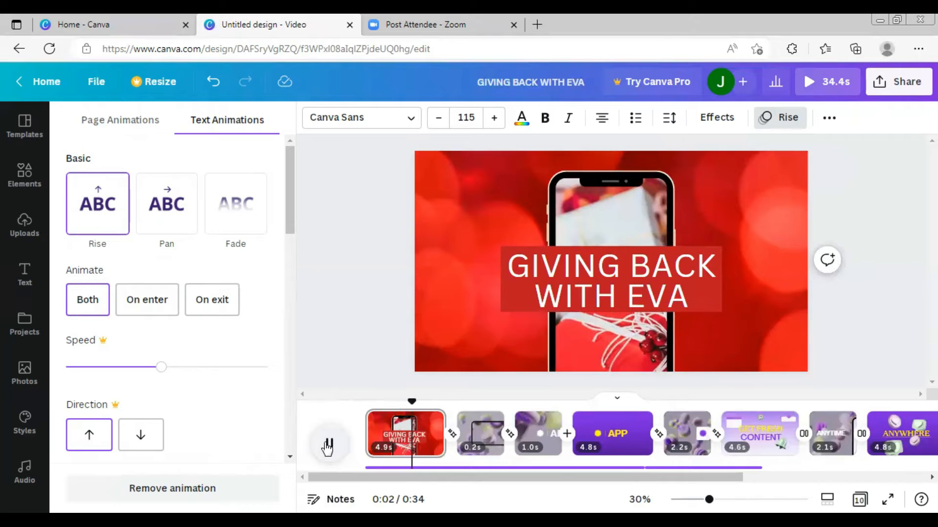
- Go to the second scene and delete its background video
click(581, 427)
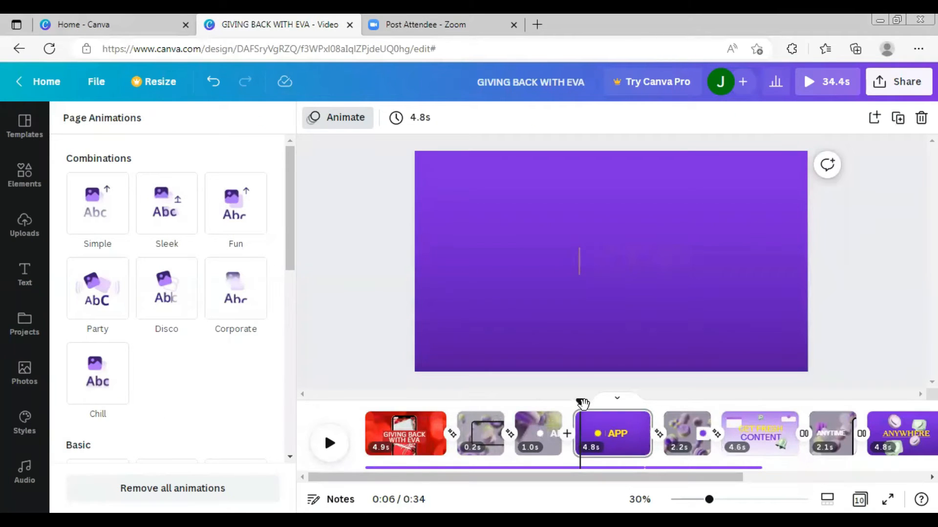
drag(581, 403, 472, 401)
click(708, 340)
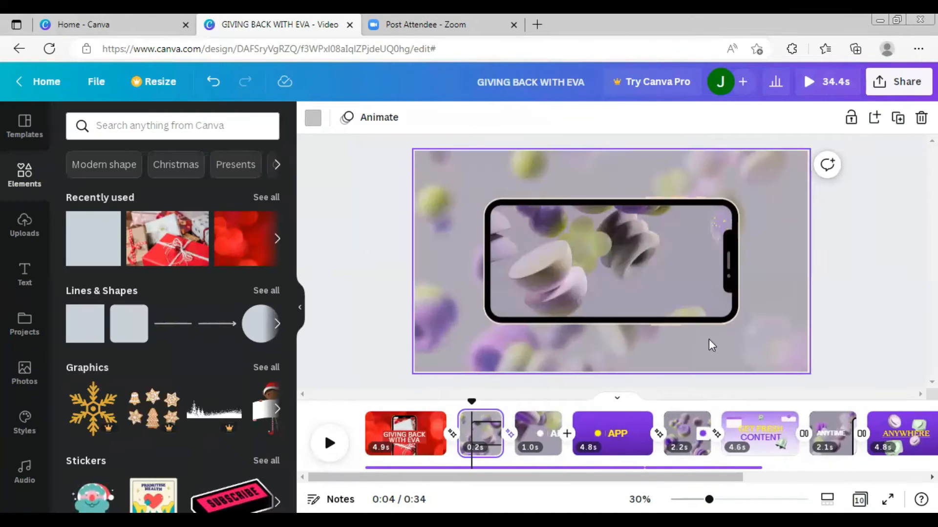
click(703, 166)
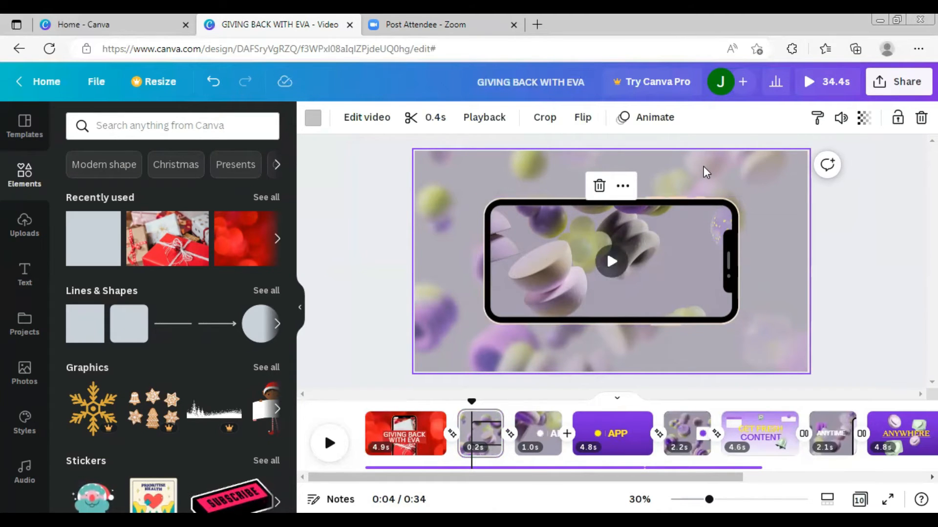
key(Delete)
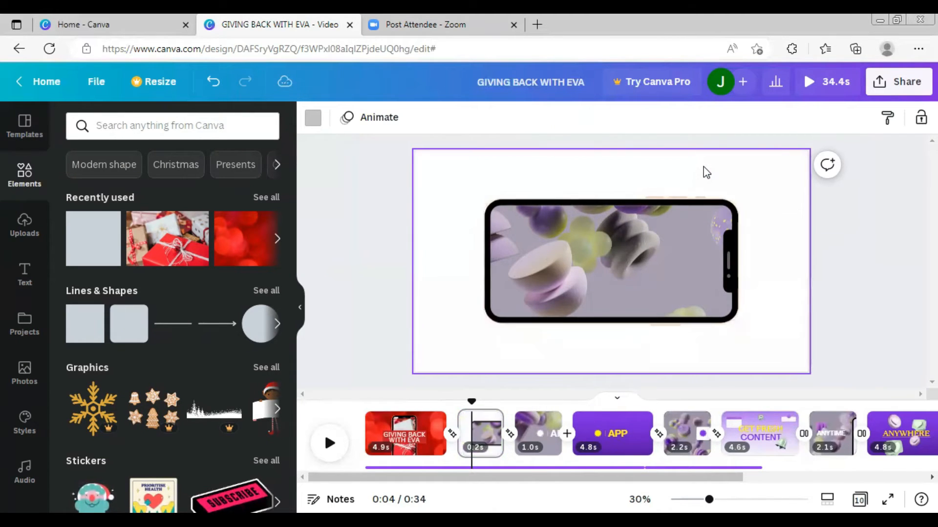
- Add the red bokeh image to the second scene, enlarge it to fill the page and send it to back
click(241, 234)
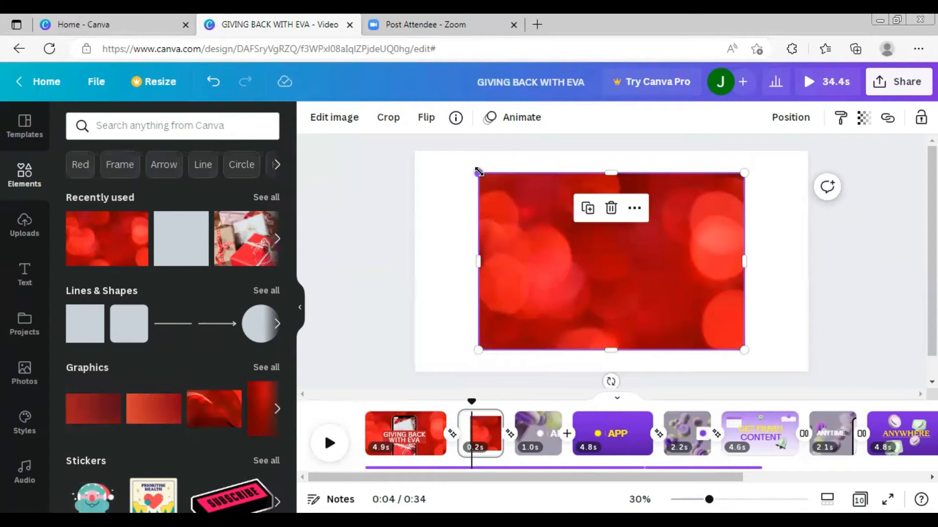
drag(478, 173, 403, 123)
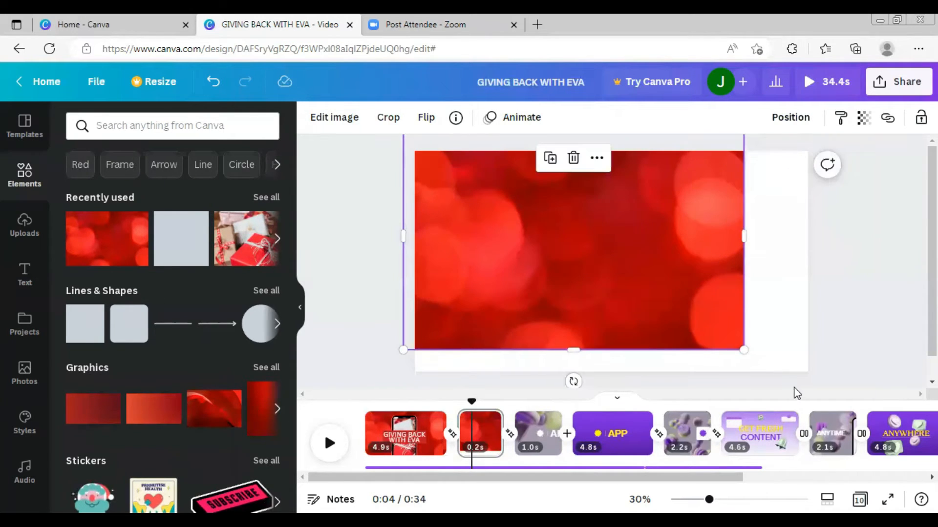
drag(741, 347, 831, 383)
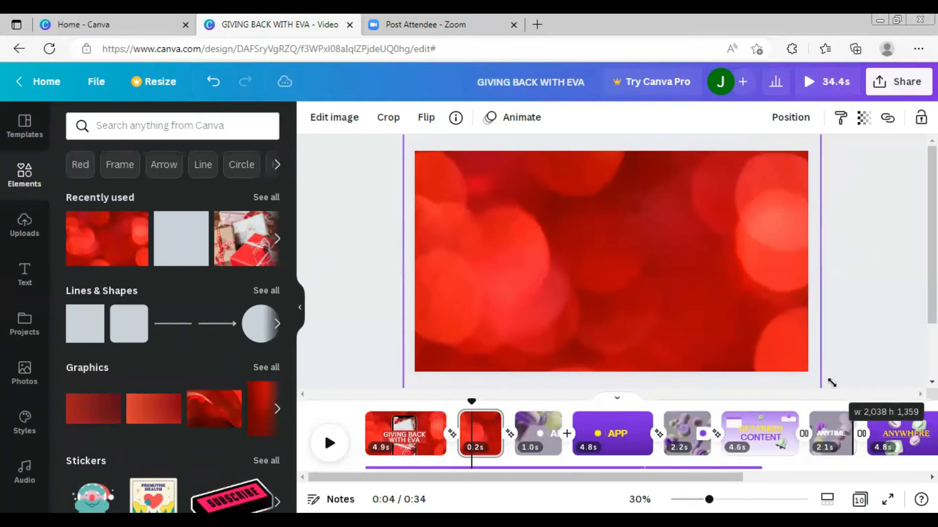
right_click(745, 279)
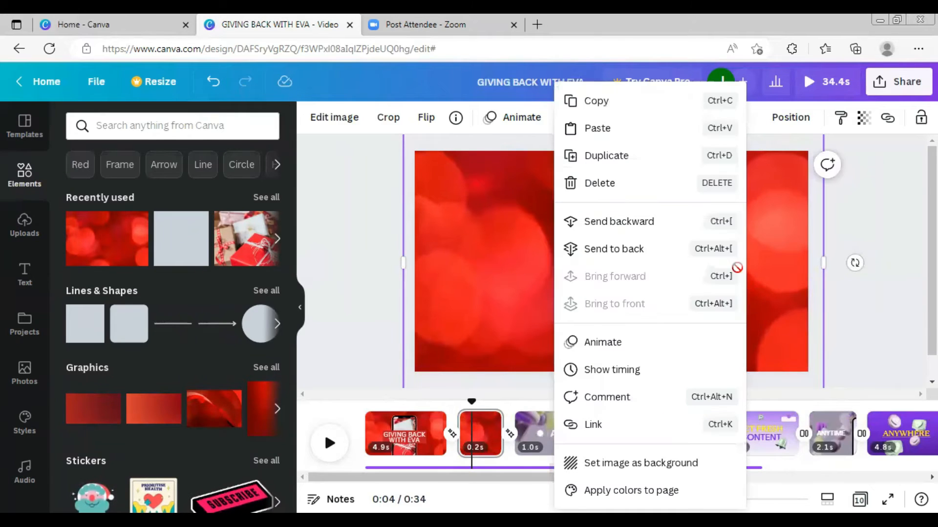
click(644, 249)
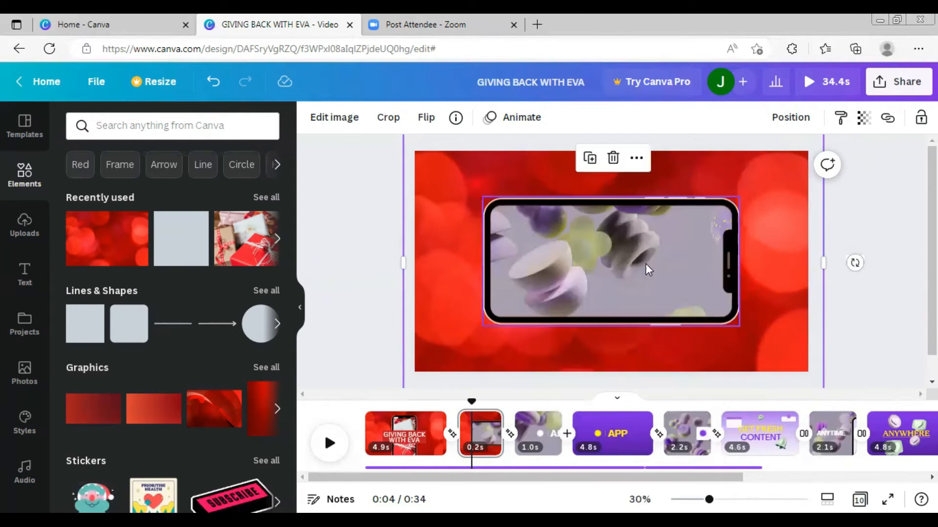
- Place the wrapped gift photo inside the phone frame on the second scene
click(639, 282)
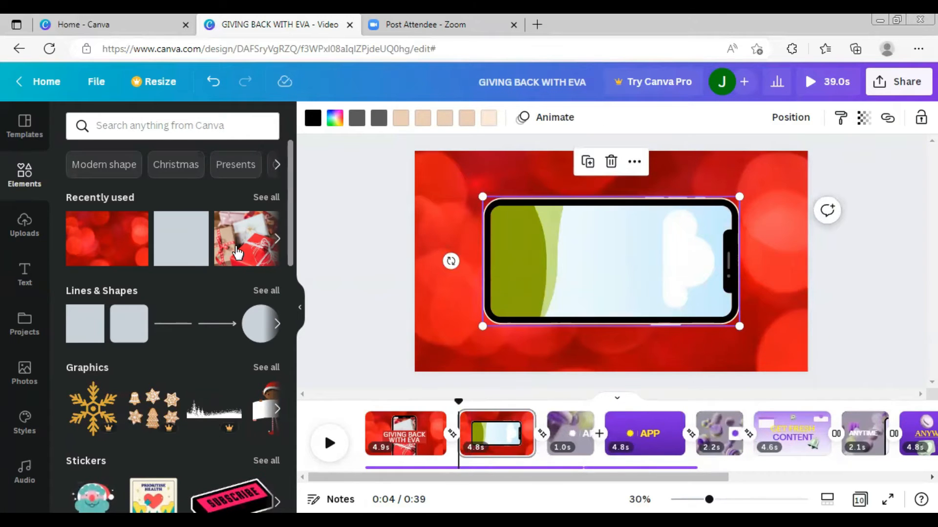
click(237, 252)
drag(660, 273, 641, 317)
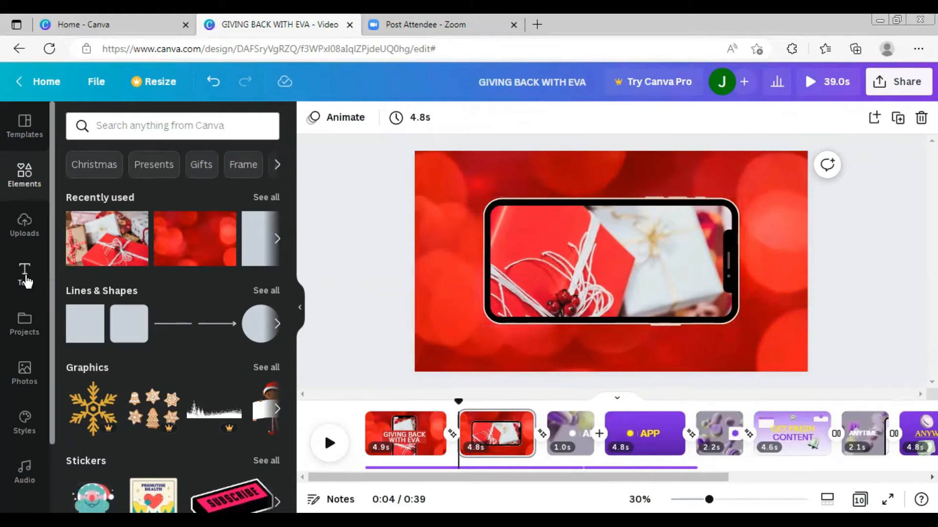
- Add a subheading text box reading "presents"
click(26, 282)
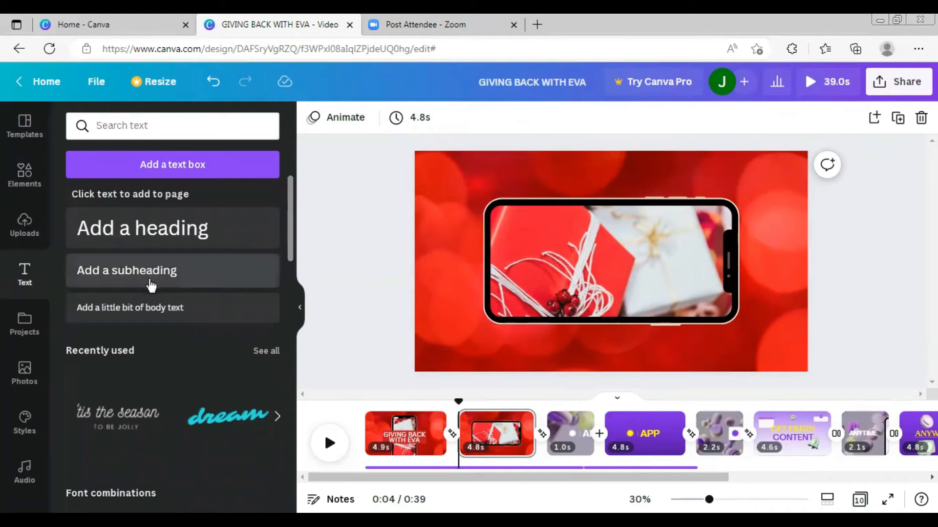
click(152, 272)
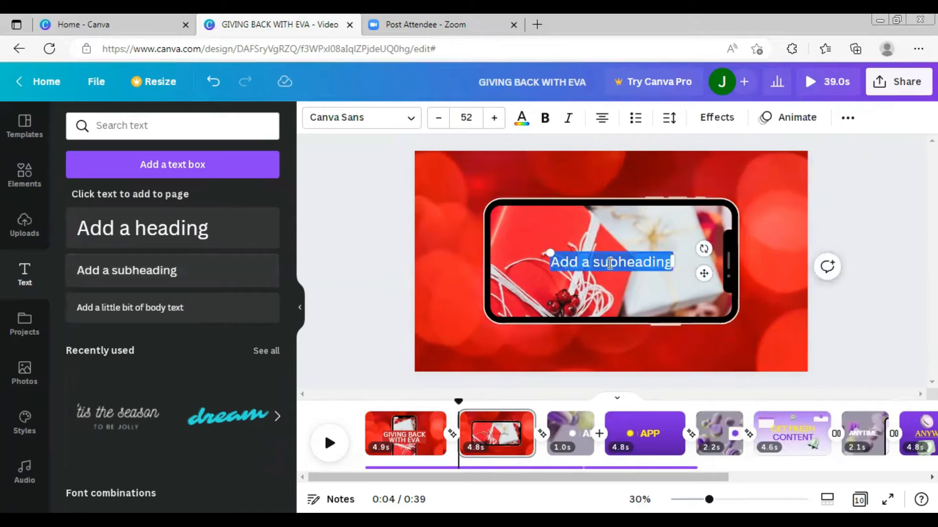
text(presents)
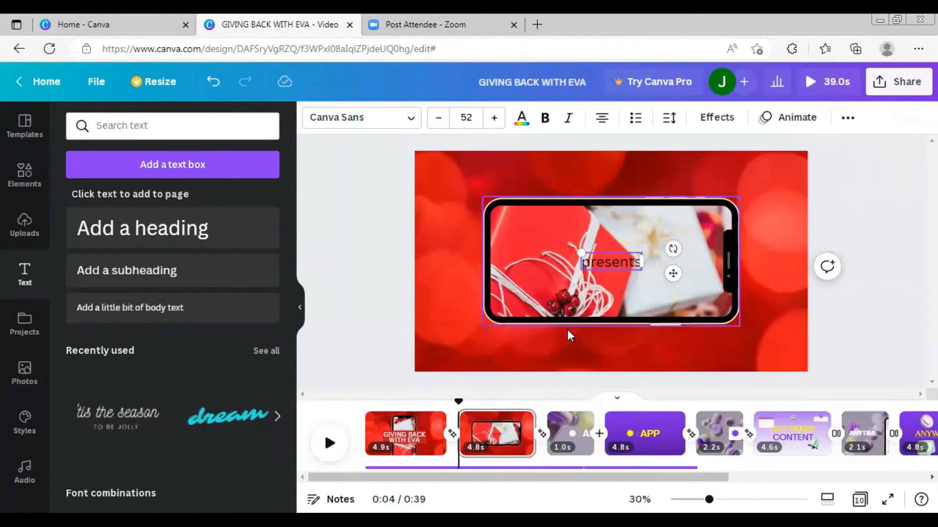
- Move the "presents" subheading below the phone, centered under it
click(613, 298)
drag(627, 268, 618, 343)
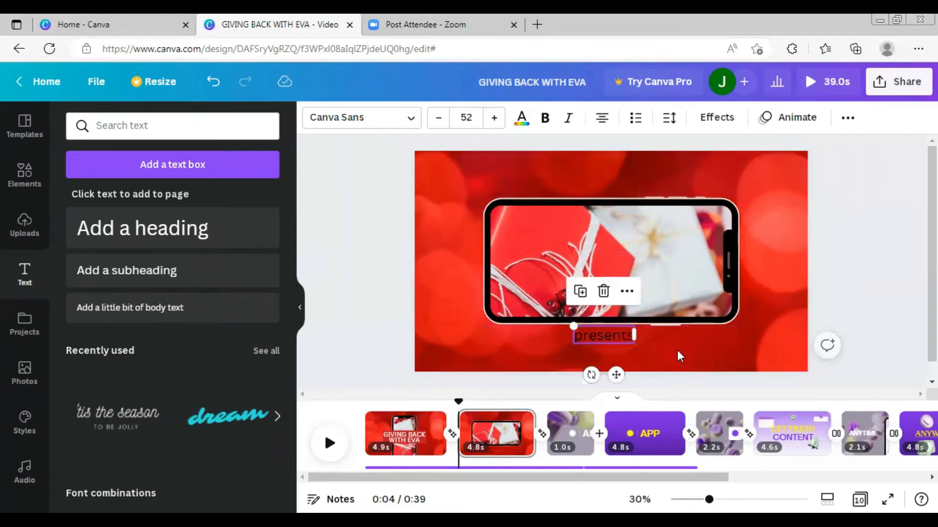
click(603, 339)
click(606, 338)
drag(605, 338, 601, 341)
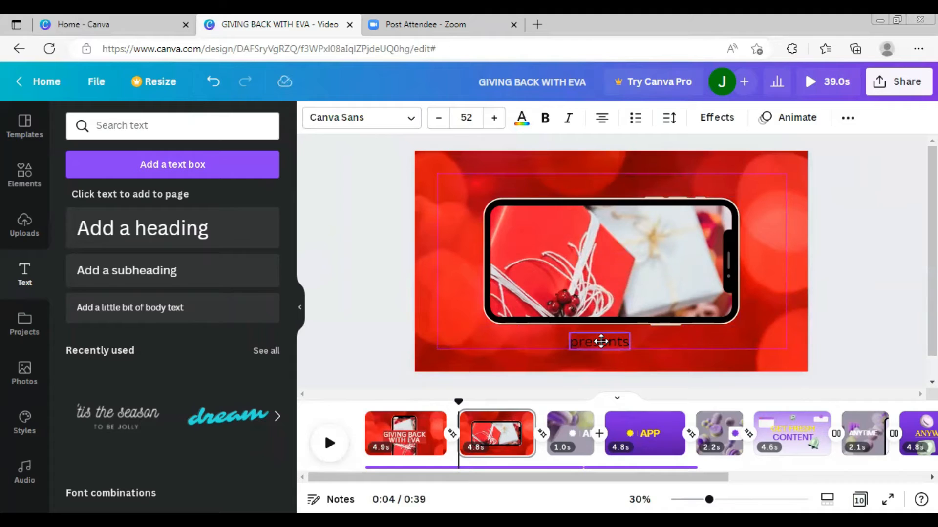
drag(601, 341, 603, 343)
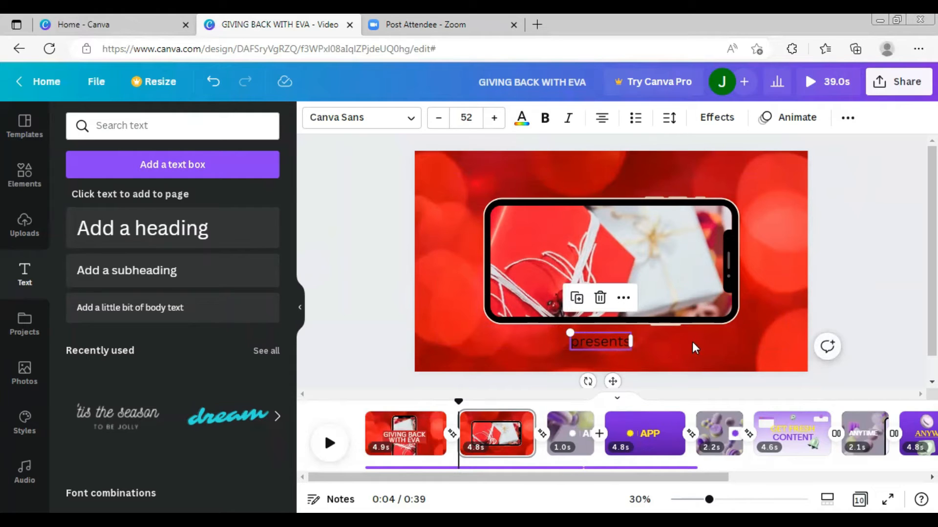
click(692, 341)
click(595, 344)
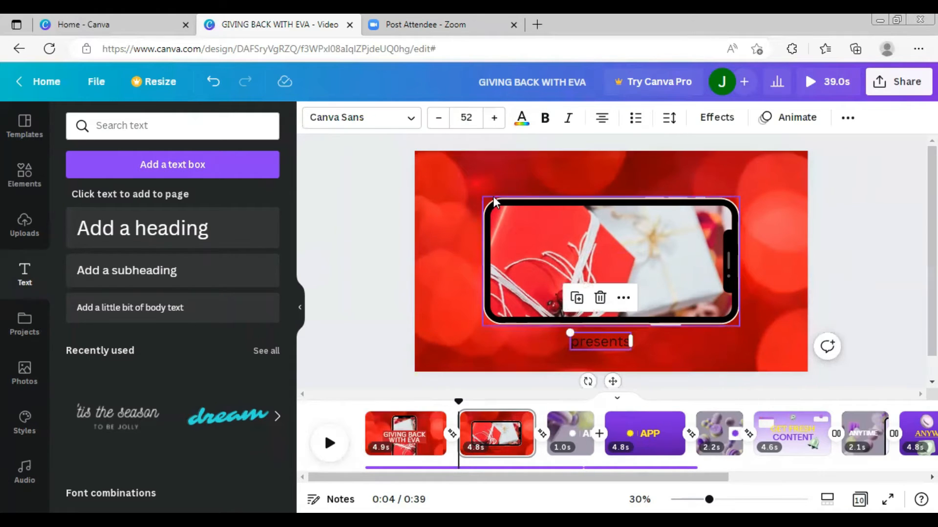
- Set the "presents" text color to white and widen its letter spacing
click(521, 119)
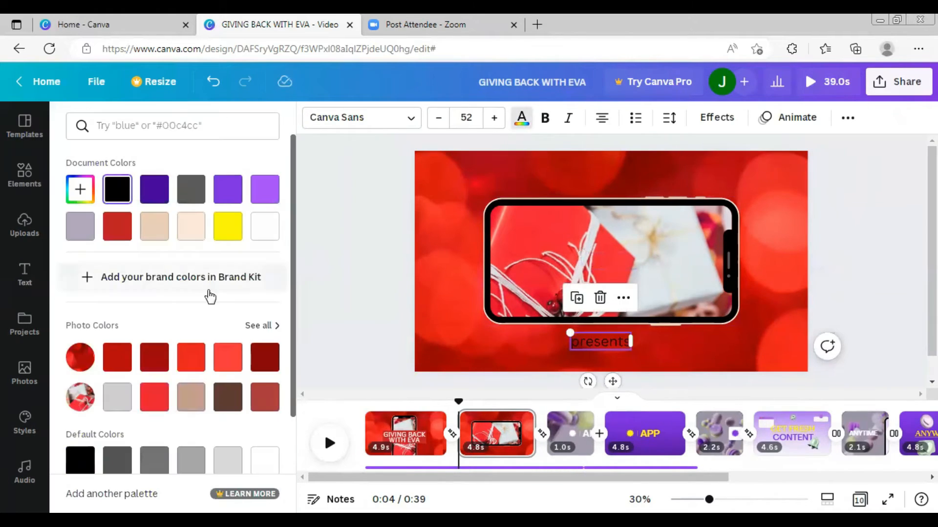
click(271, 235)
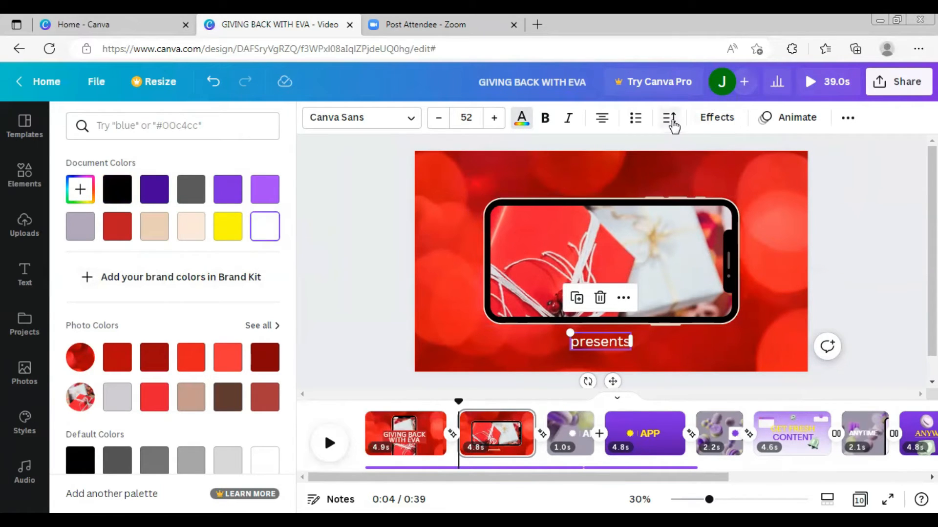
click(670, 120)
drag(717, 182, 745, 189)
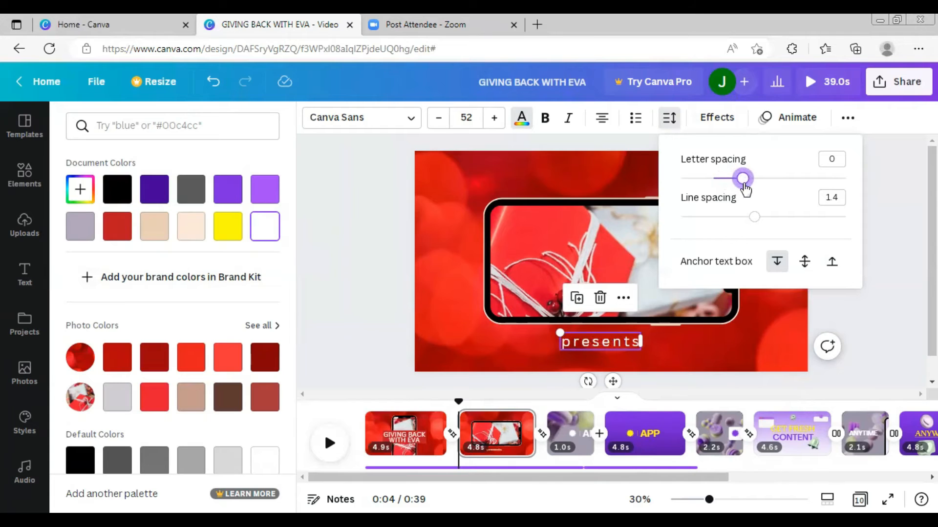
click(713, 348)
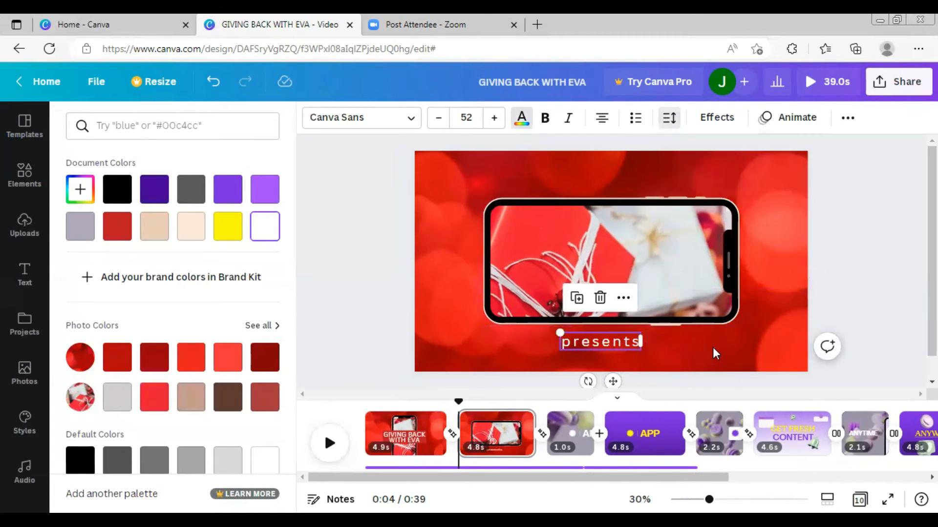
click(677, 353)
- Apply the Pan text animation to the "presents" subheading
click(627, 338)
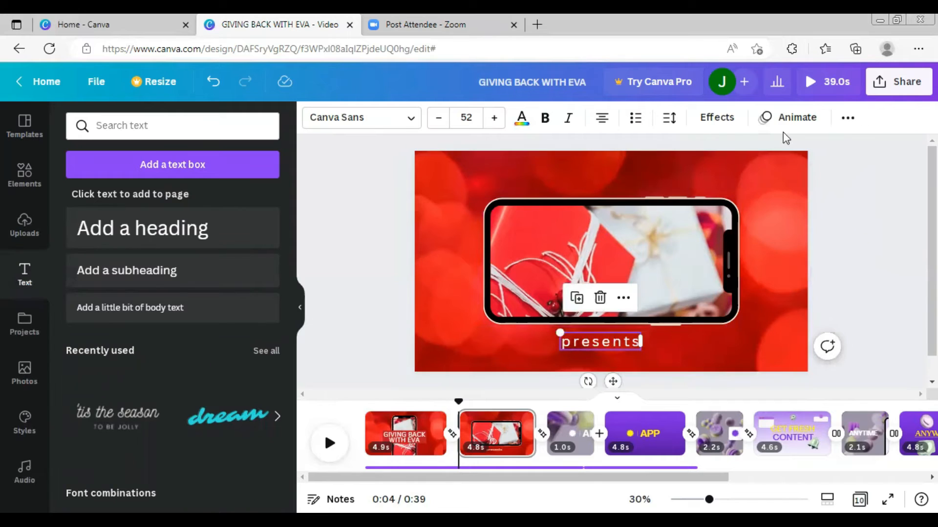
click(787, 118)
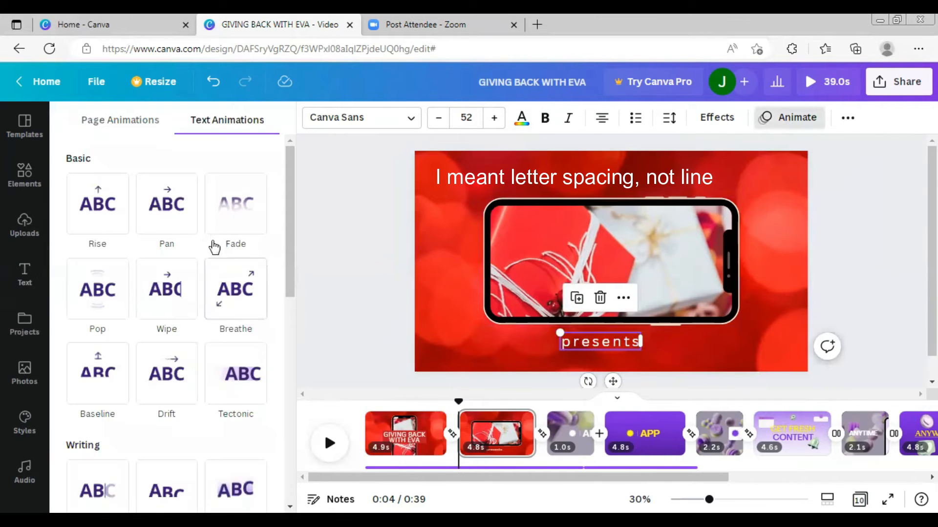
click(171, 211)
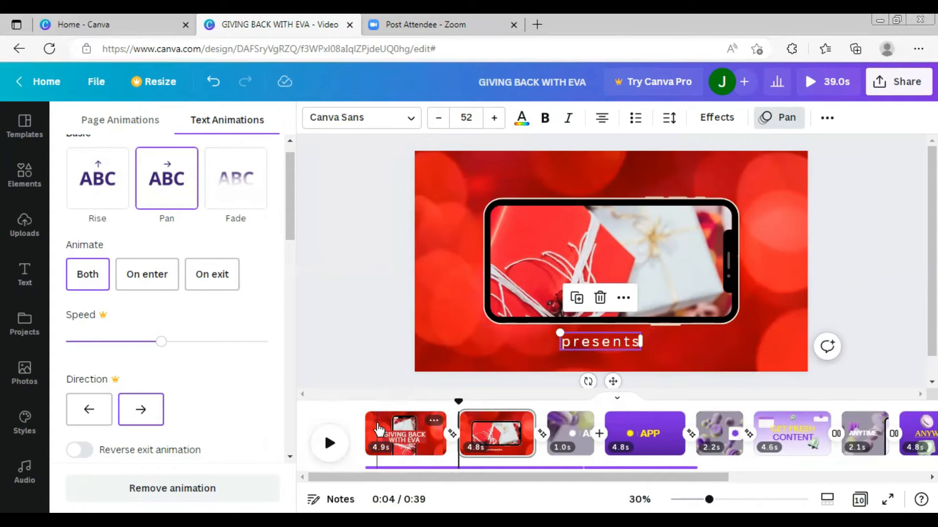
- Adjust the opening scene's timing with the slider and field, finally entering 4.9 s
click(378, 430)
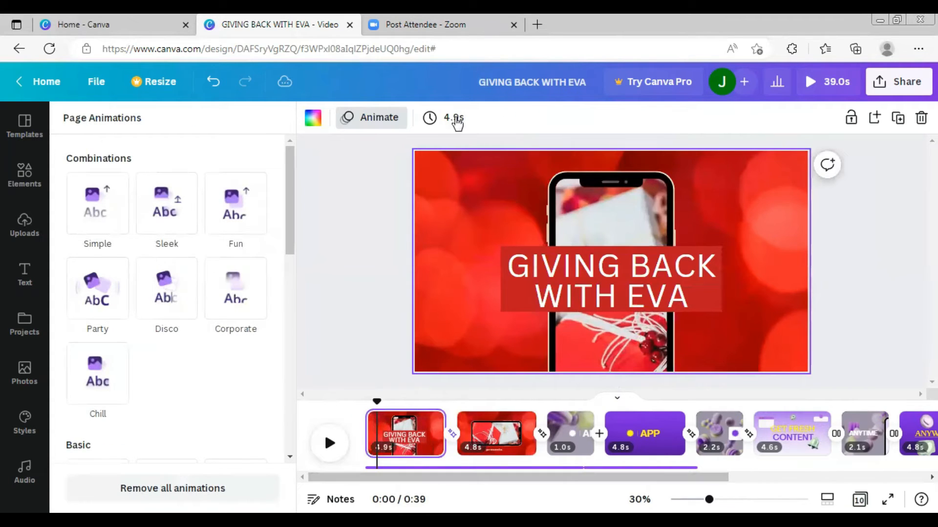
click(430, 121)
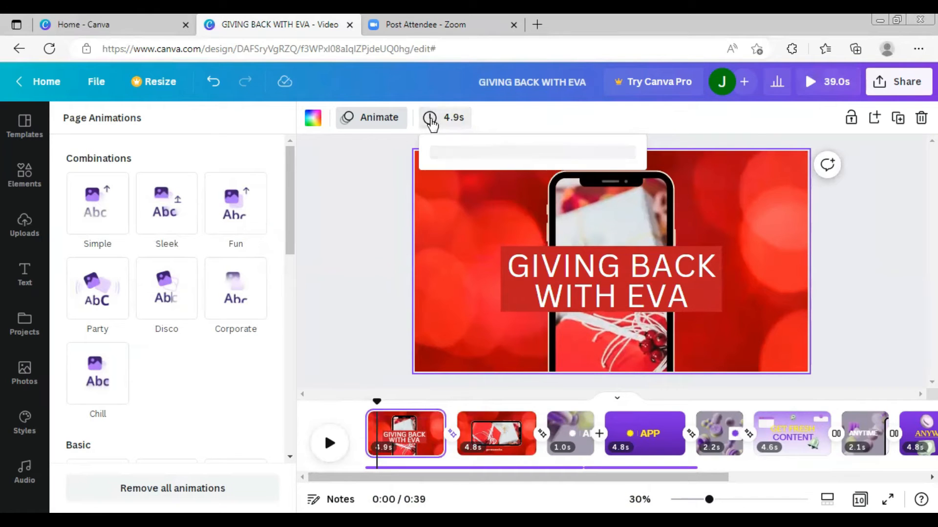
click(459, 179)
drag(461, 179, 497, 186)
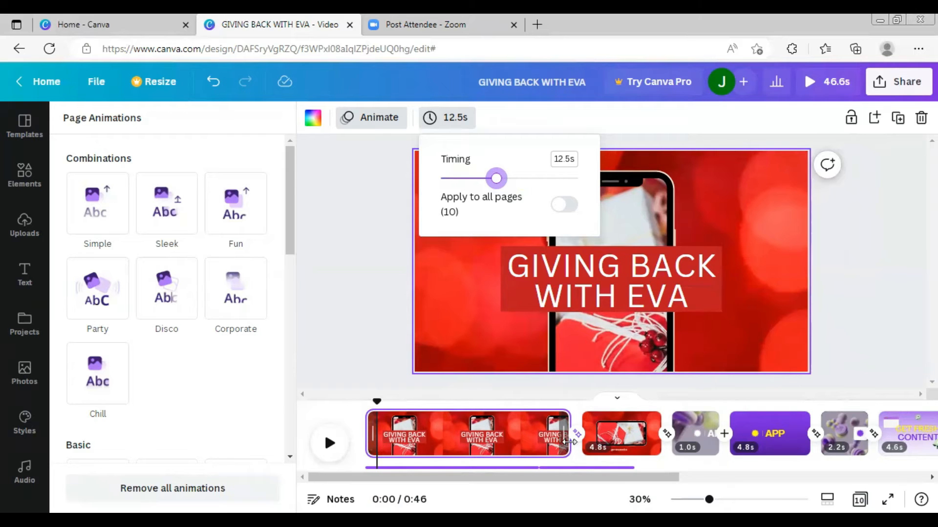
drag(502, 181, 448, 186)
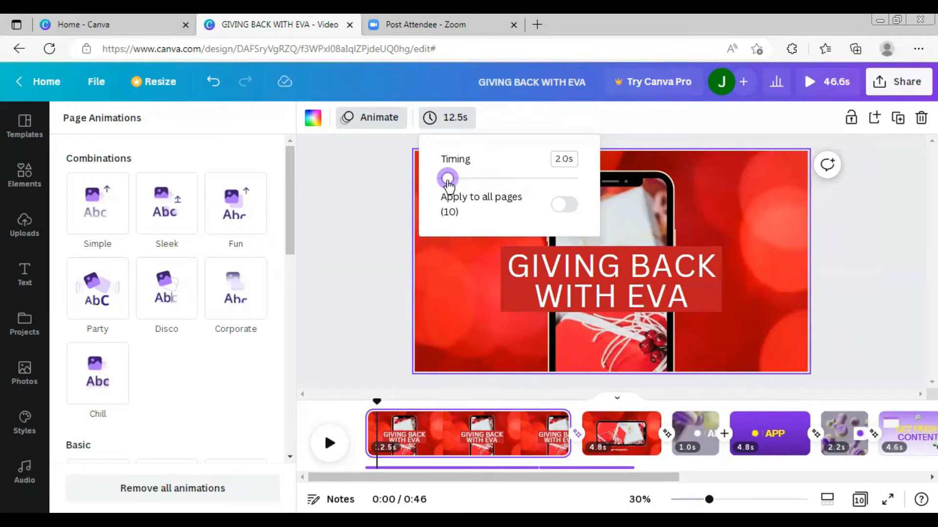
mouse_move(448, 184)
mouse_down()
mouse_move(470, 185)
mouse_move(462, 179)
mouse_up()
click(564, 160)
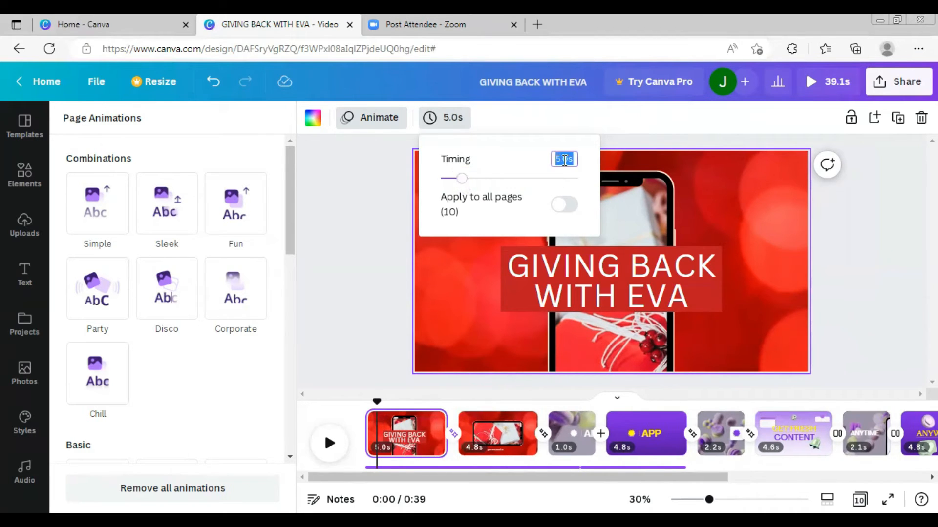
key(BackSpace)
text(4.9s)
click(395, 260)
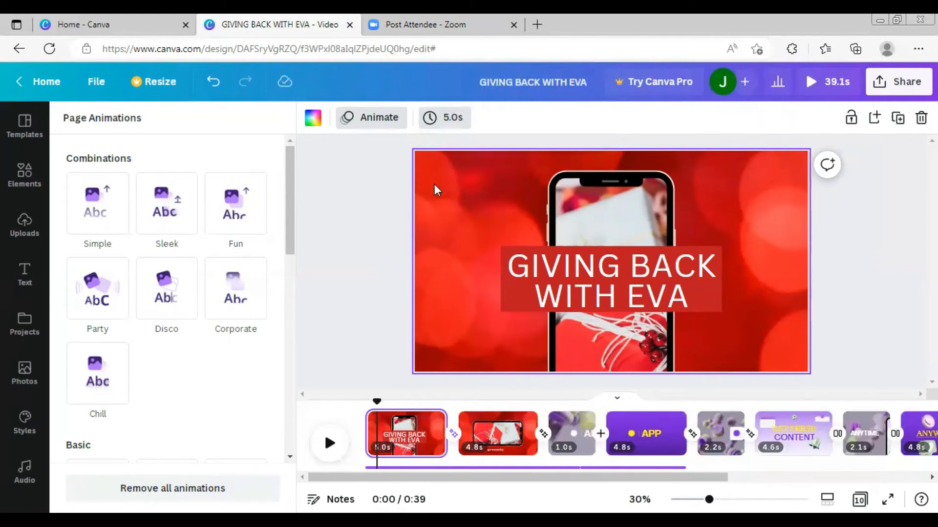
click(416, 435)
click(445, 117)
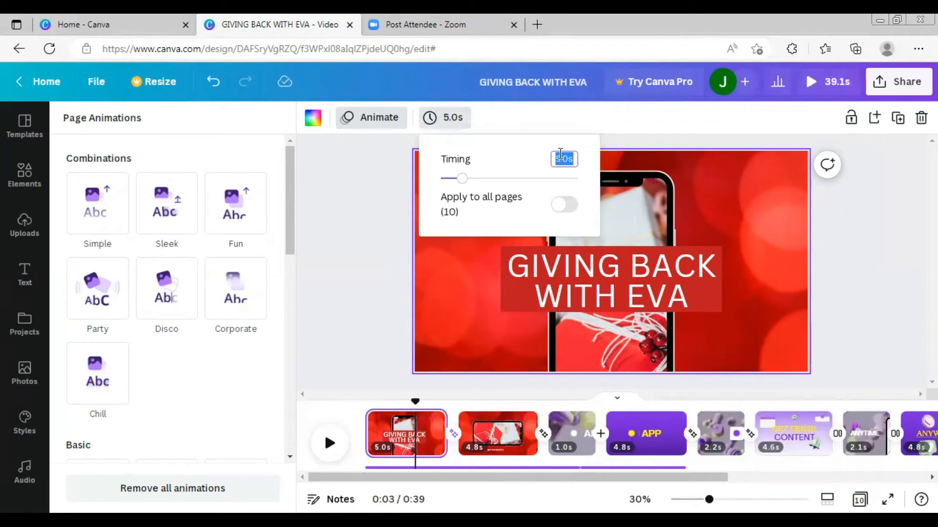
text(4.9)
click(470, 213)
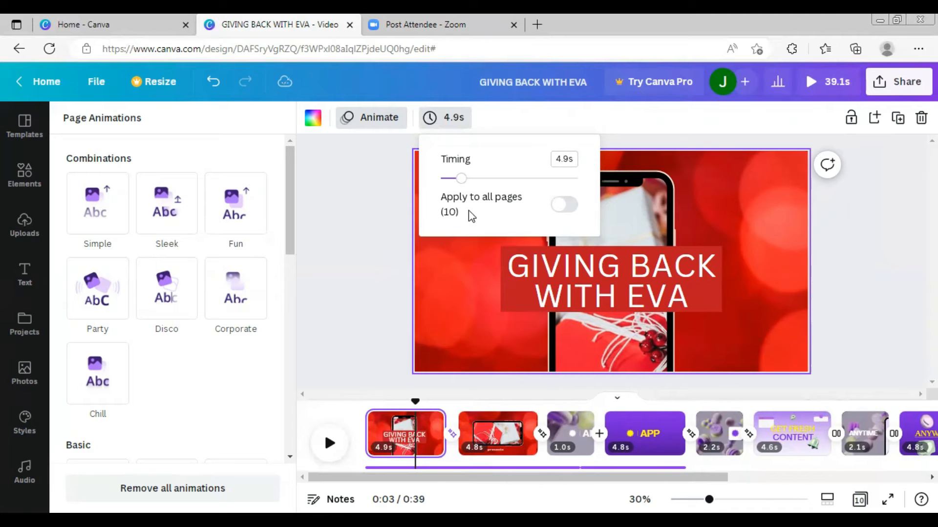
- Play the video from the start to preview the first two scenes
click(357, 239)
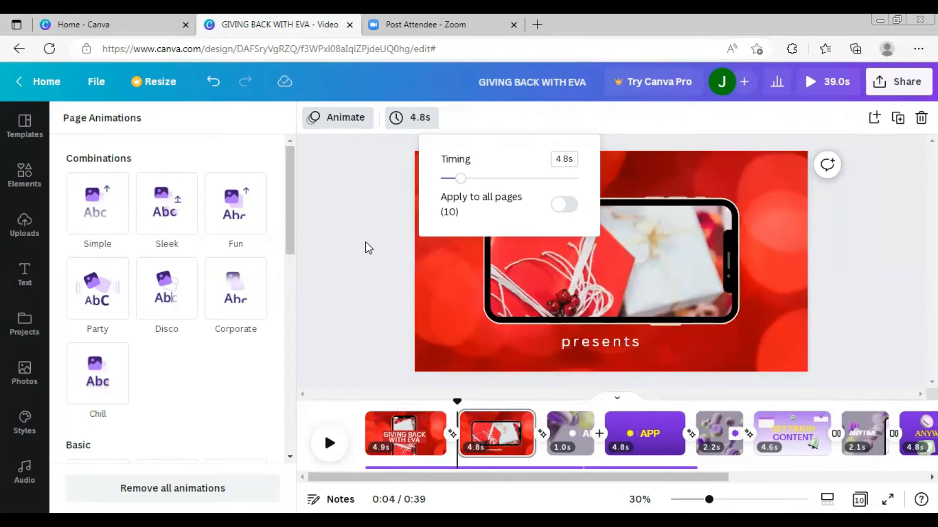
drag(457, 402, 365, 394)
click(331, 446)
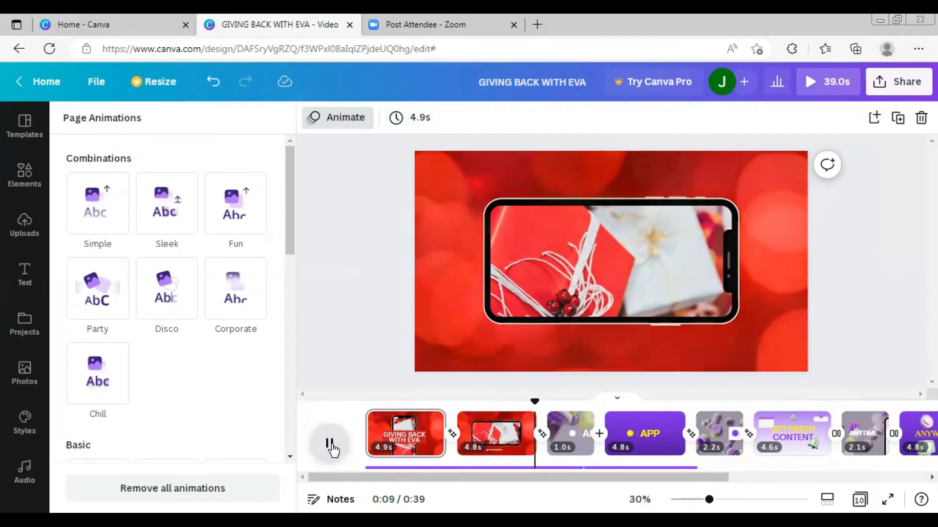
click(330, 445)
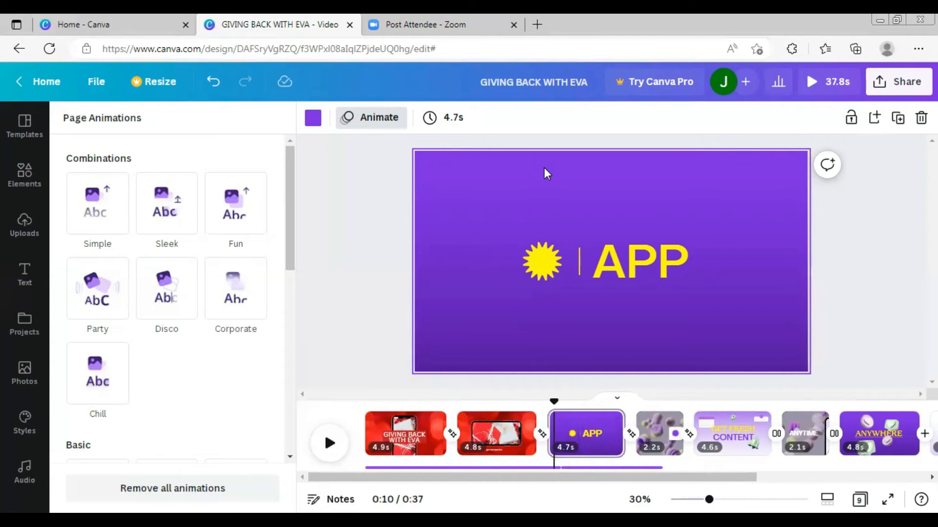
- Add the red poinsettia bokeh photo from recently used photos to the APP scene
click(544, 168)
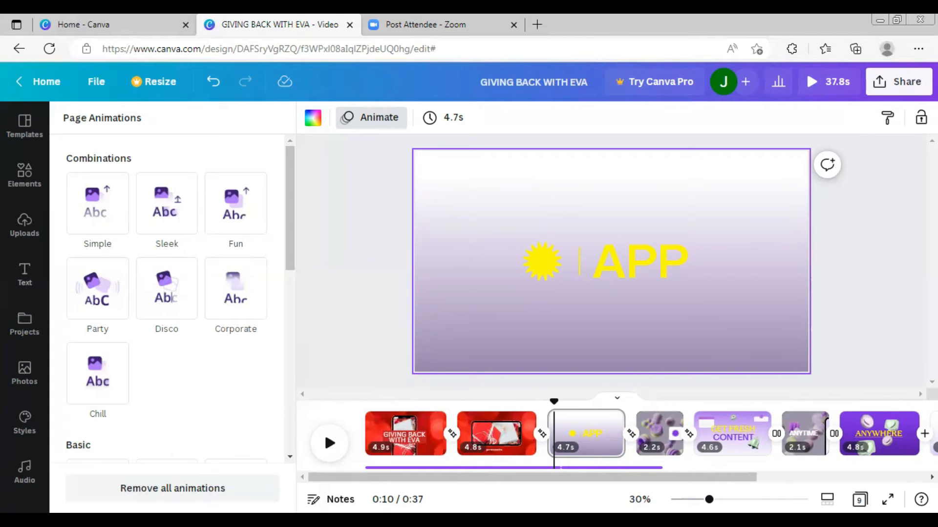
click(28, 372)
click(26, 373)
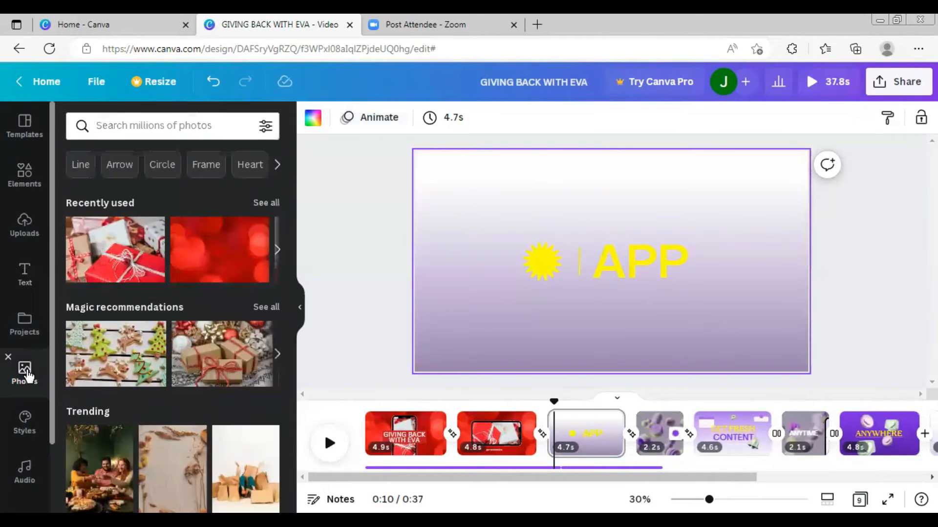
click(277, 251)
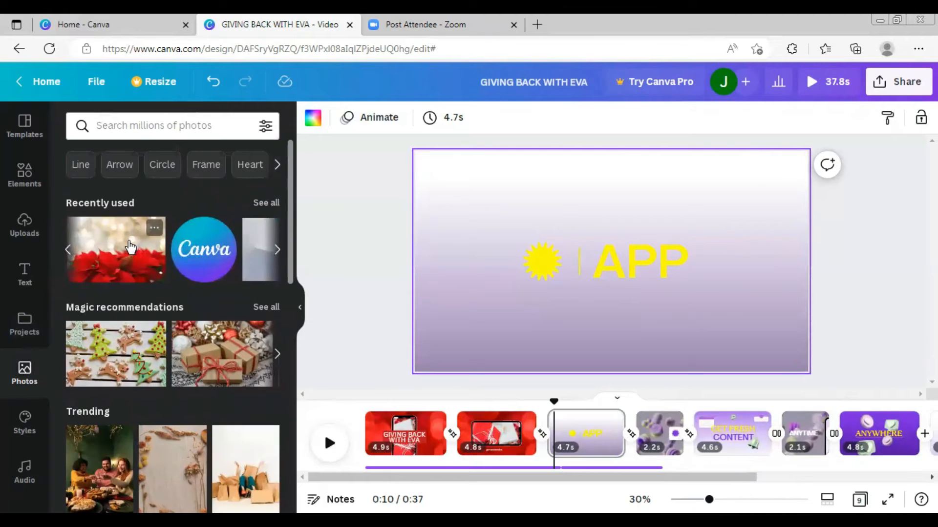
click(131, 248)
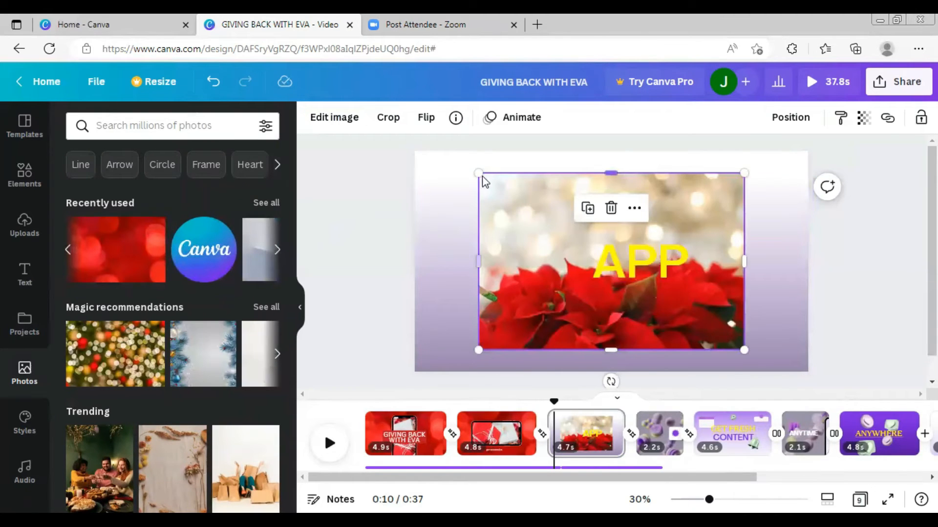
- Enlarge the poinsettia photo to cover the whole scene and set it as the background
drag(480, 173, 394, 118)
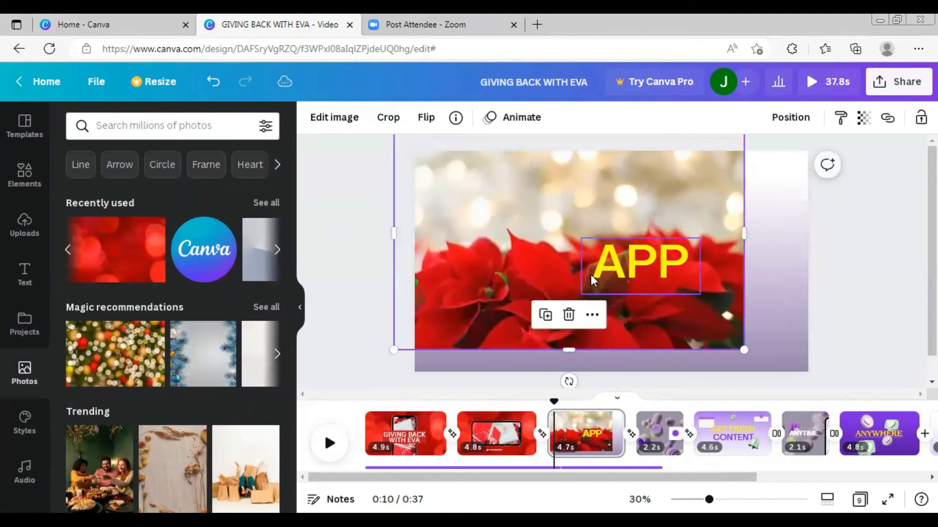
drag(743, 350, 872, 415)
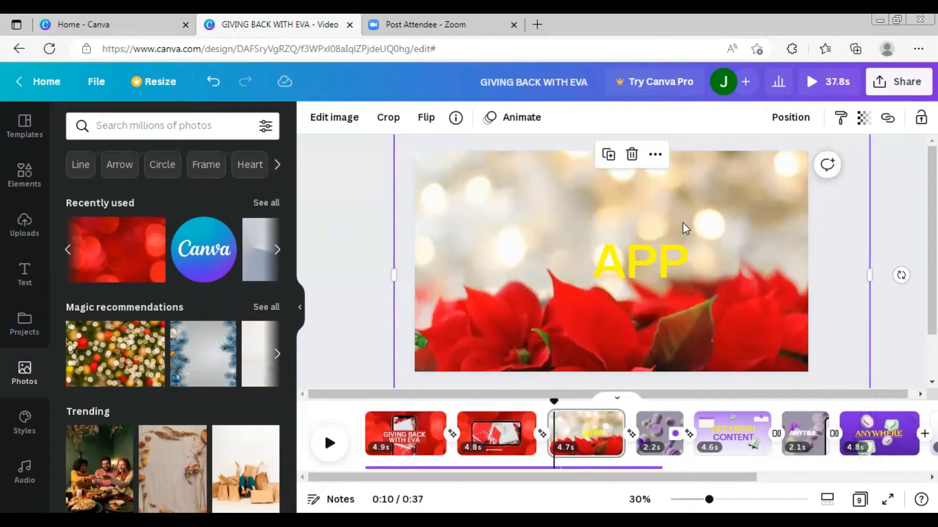
right_click(682, 222)
click(722, 248)
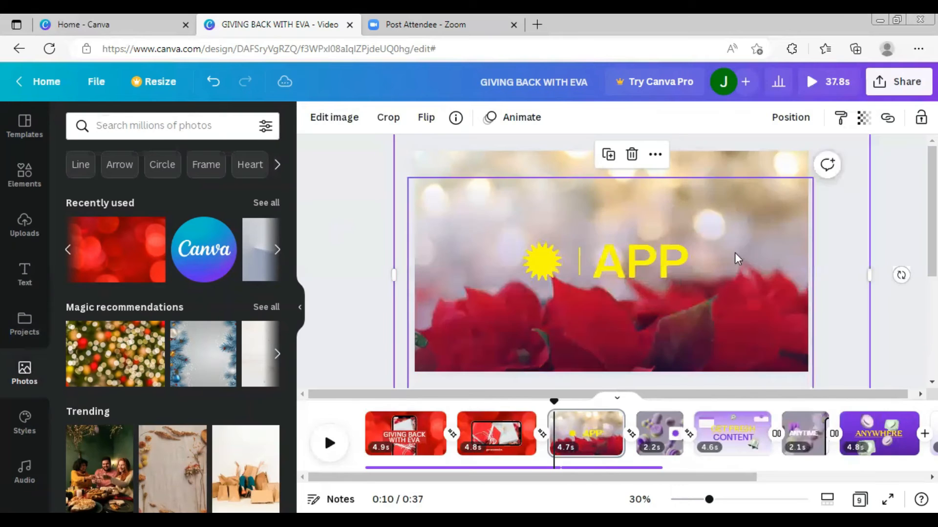
- Delete the yellow sunburst graphic beside the APP text
click(633, 260)
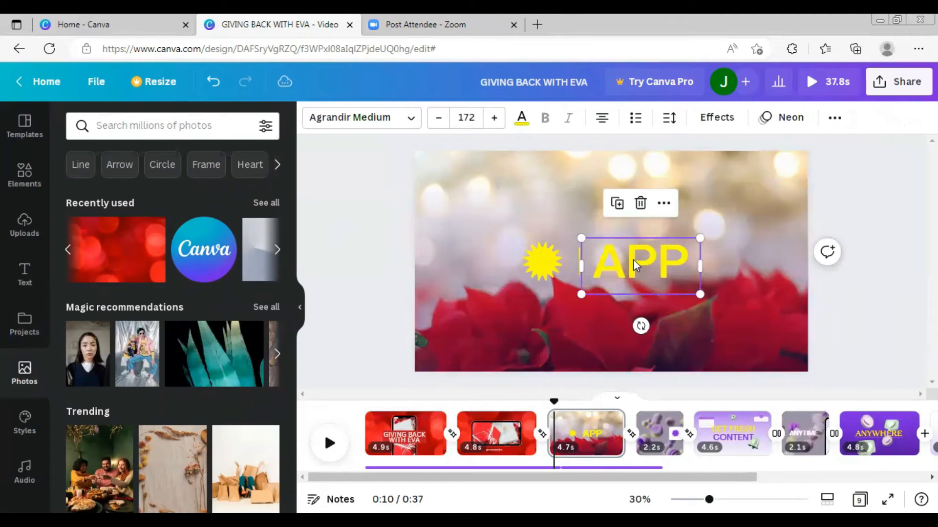
click(553, 258)
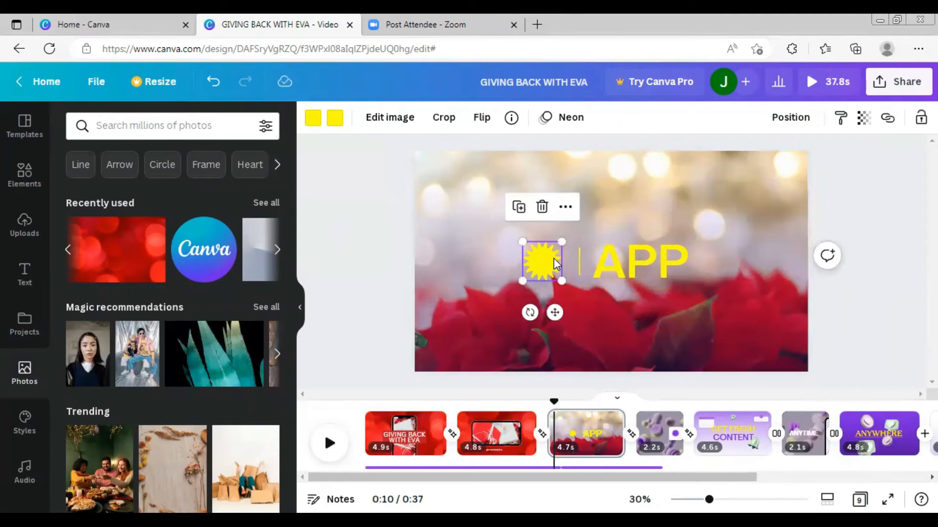
key(Delete)
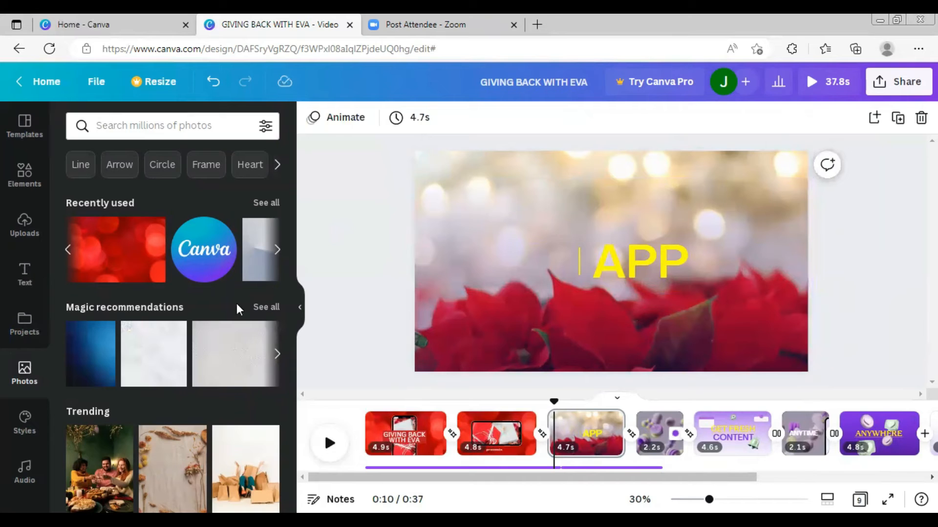
- Search elements for "santa hat" and add a red santa hat graphic to the APP scene
click(25, 171)
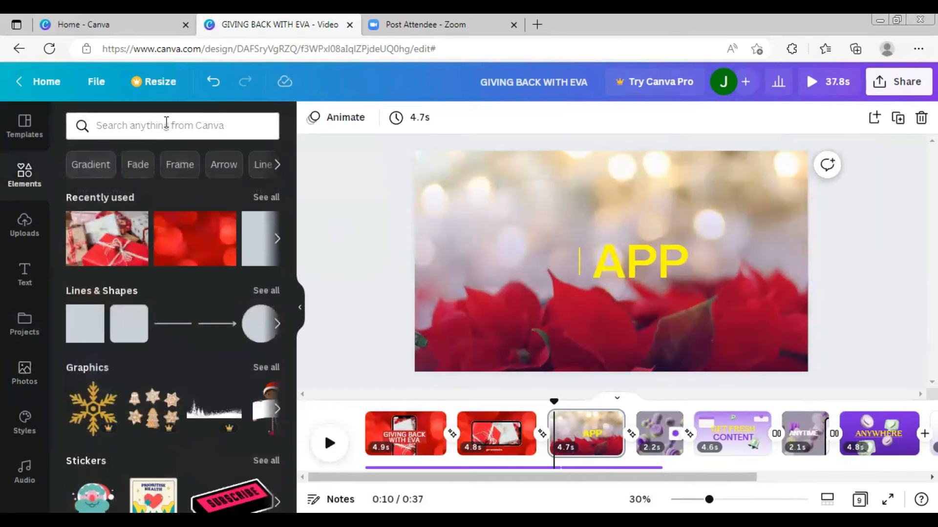
click(166, 123)
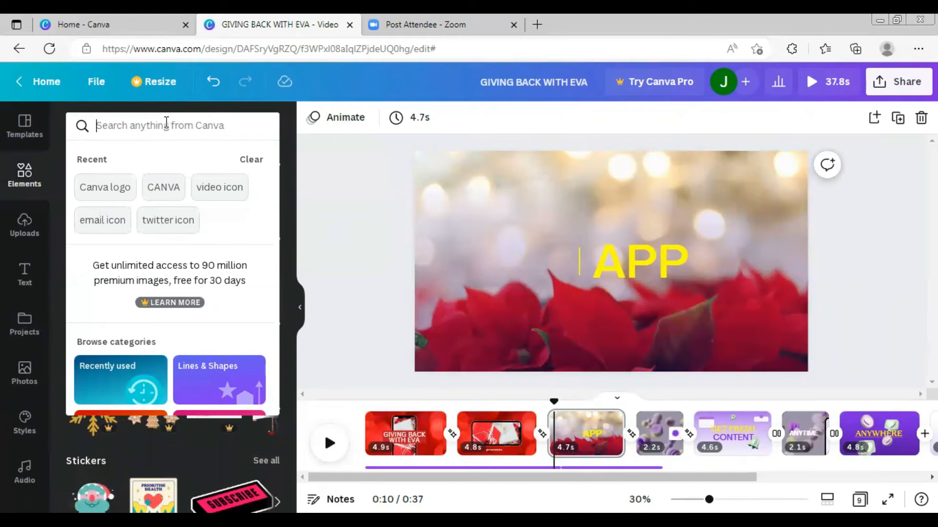
text(chri)
key(BackSpace)
key(BackSpace)
key(BackSpace)
key(BackSpace)
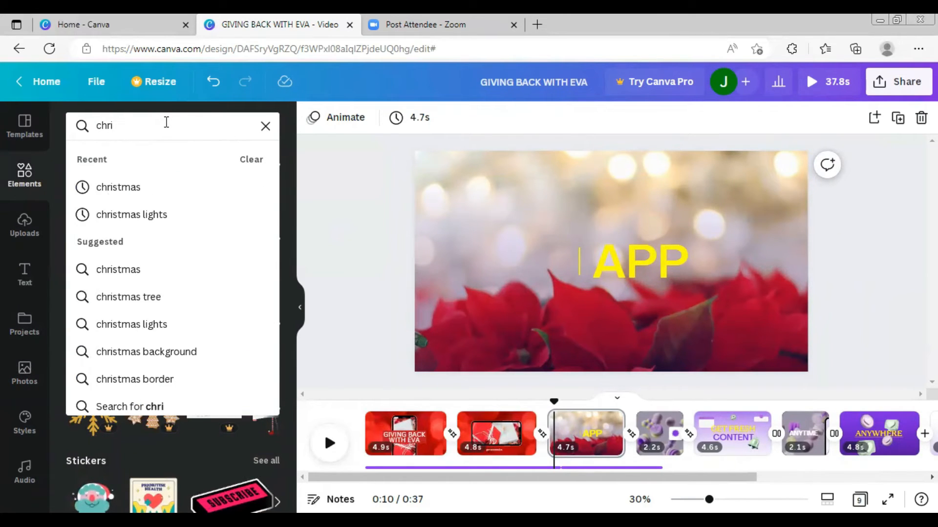
text(santa)
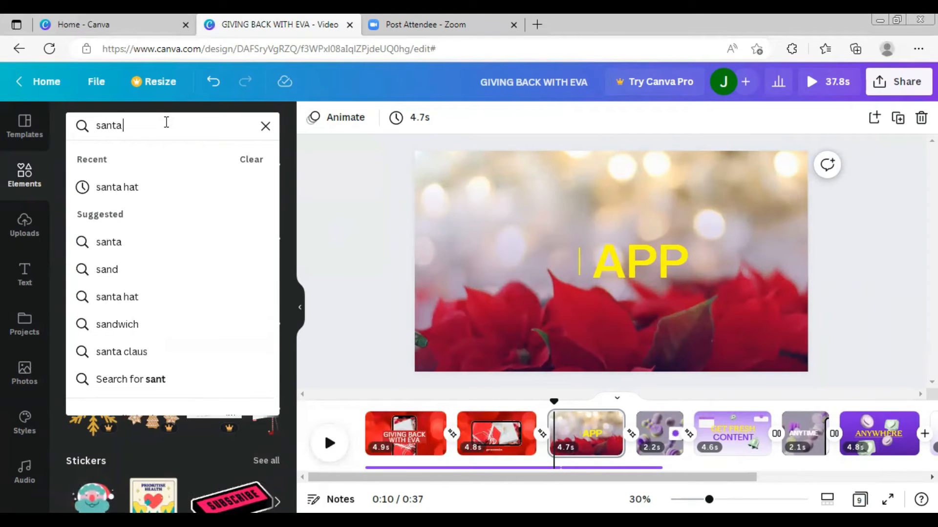
text( ha)
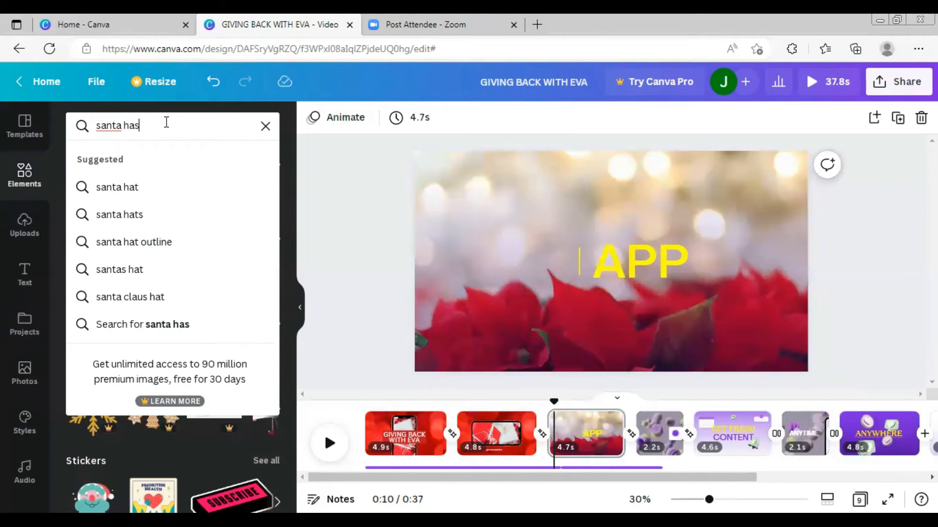
text(t)
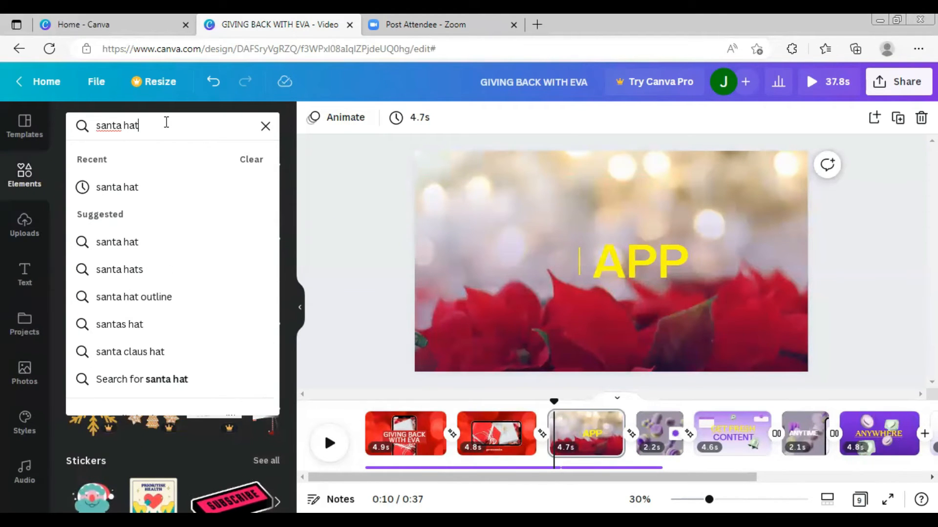
key(Return)
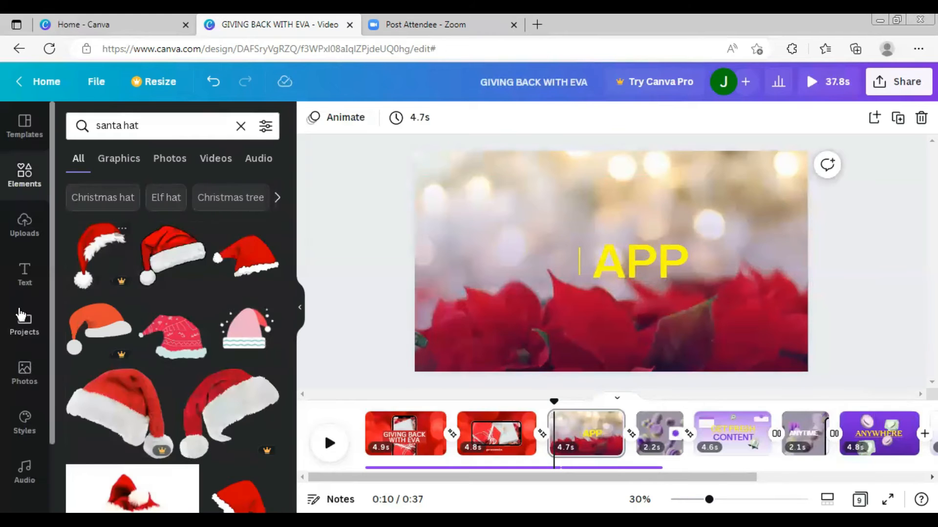
click(218, 268)
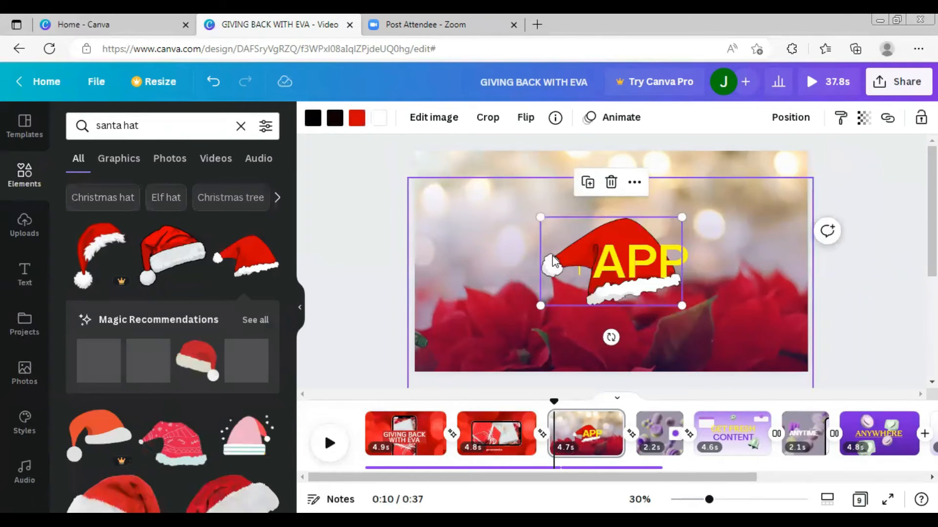
- Shrink the santa hat, move it to the scene's upper-left area and tilt it slightly
drag(560, 245, 434, 222)
drag(556, 282, 476, 230)
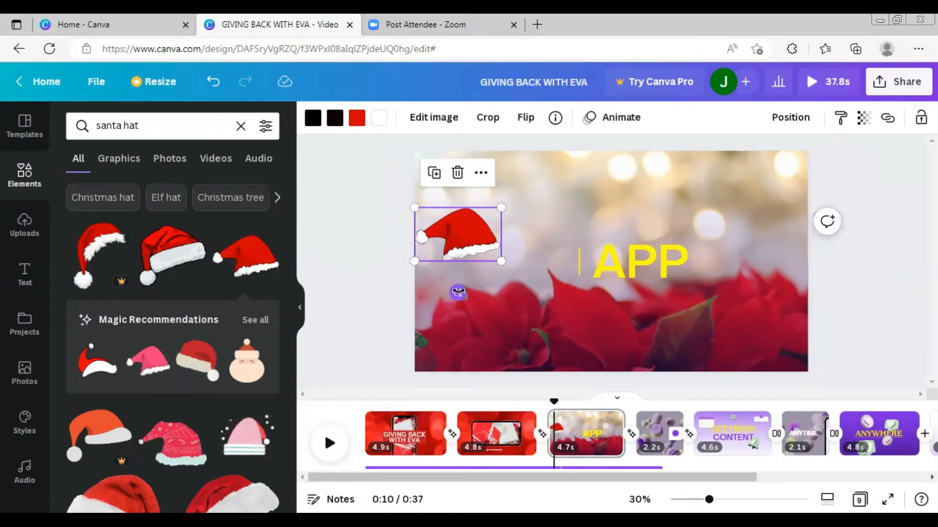
drag(459, 292, 476, 291)
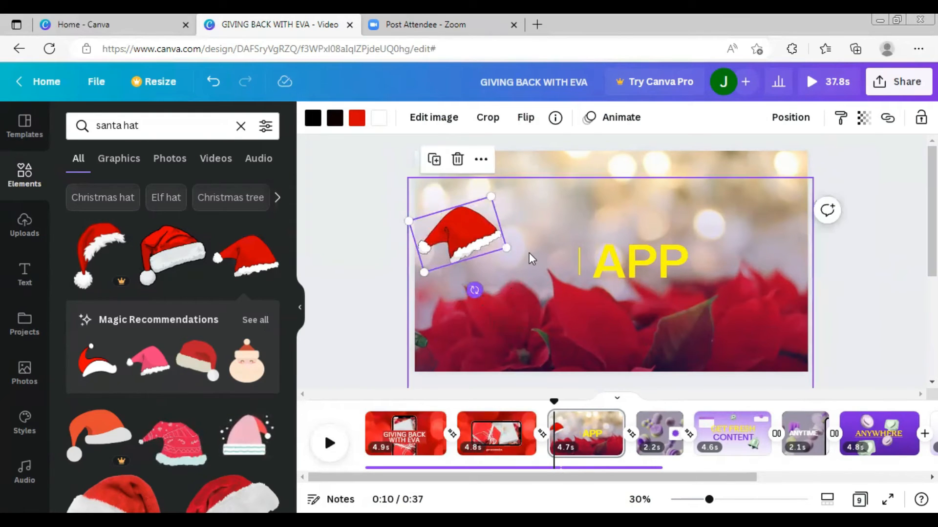
- Move the thin yellow divider line up beside the santa hat
click(579, 262)
drag(576, 261, 510, 235)
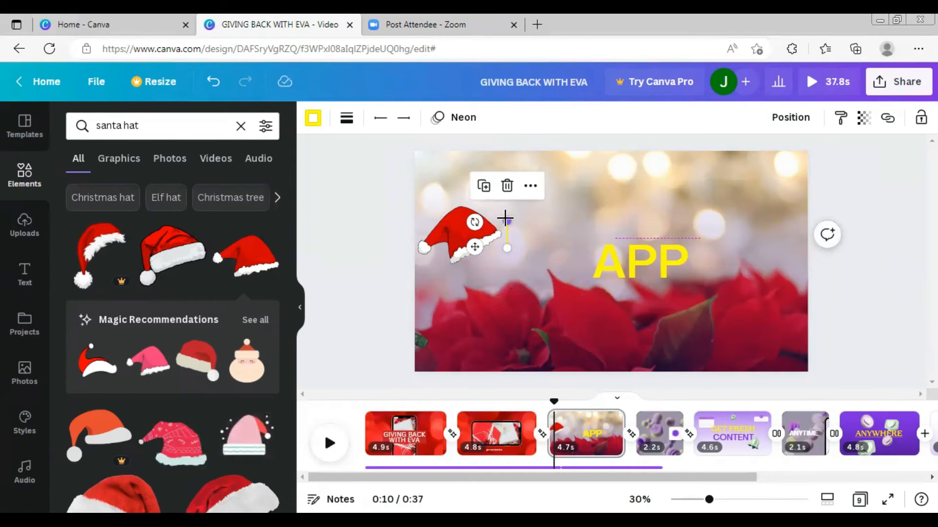
- Lengthen the divider line beside the santa hat and change its color to dark red
drag(505, 217, 506, 197)
drag(506, 248, 506, 261)
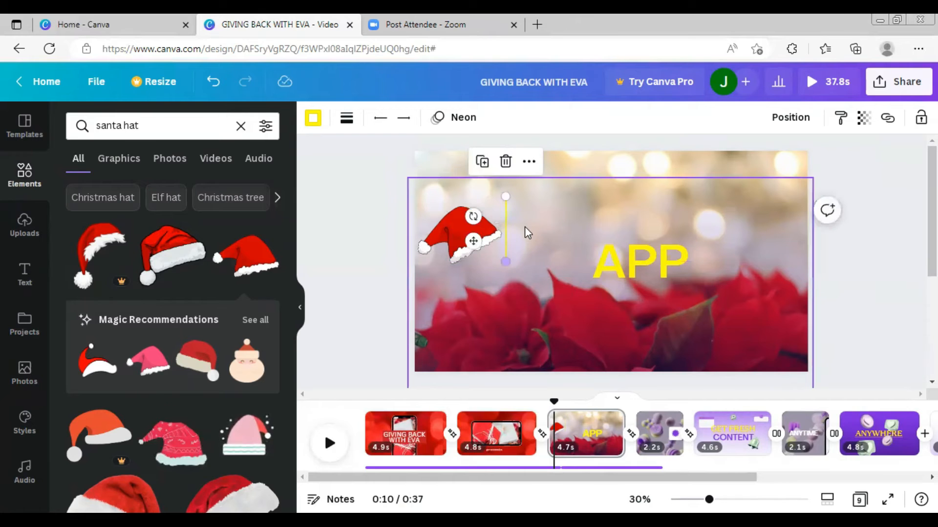
click(514, 232)
click(506, 230)
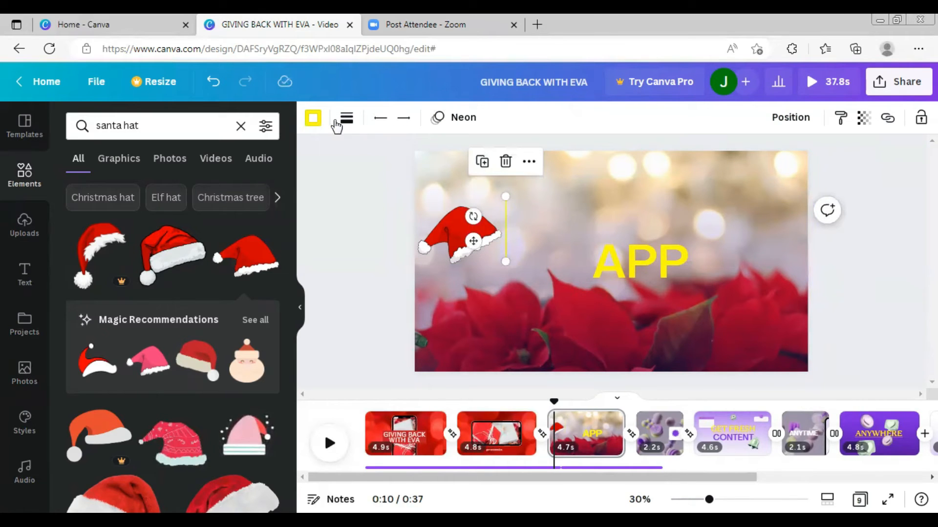
click(314, 121)
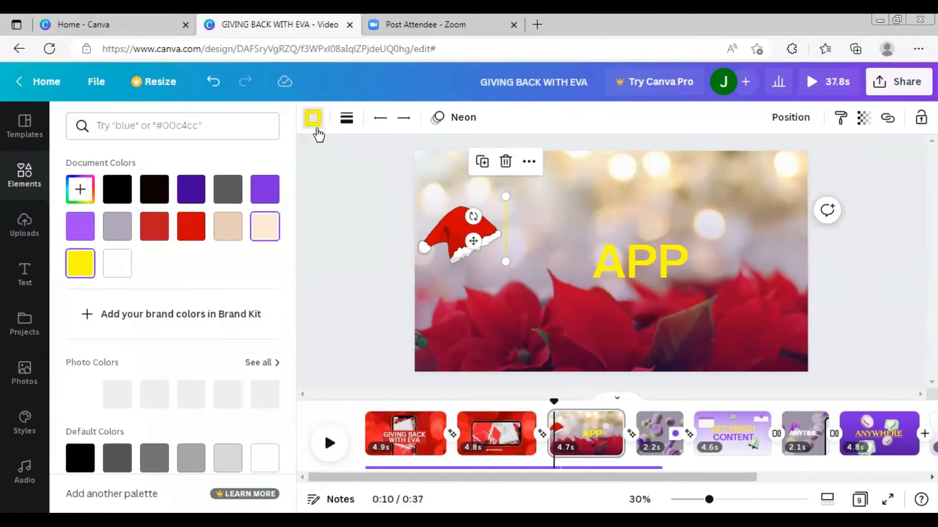
click(157, 230)
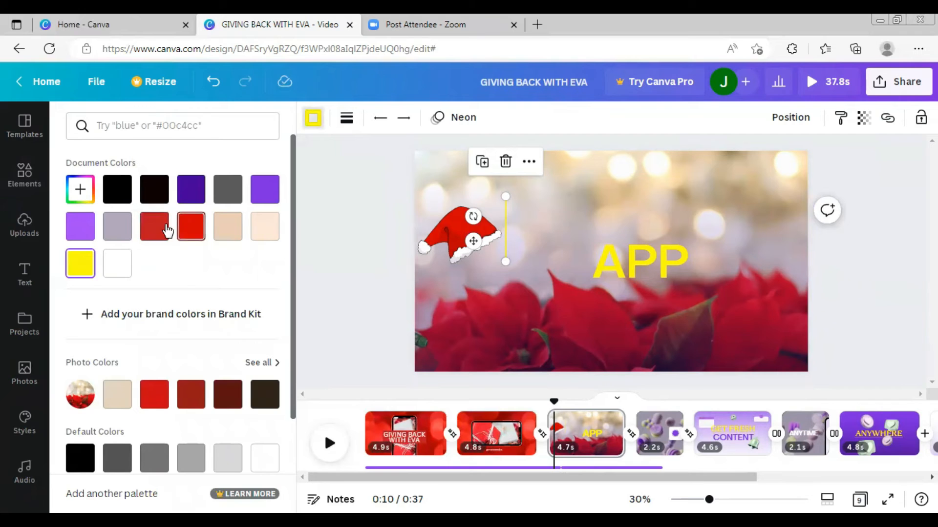
- Remove the APP text from the scene
click(624, 261)
drag(624, 260, 569, 225)
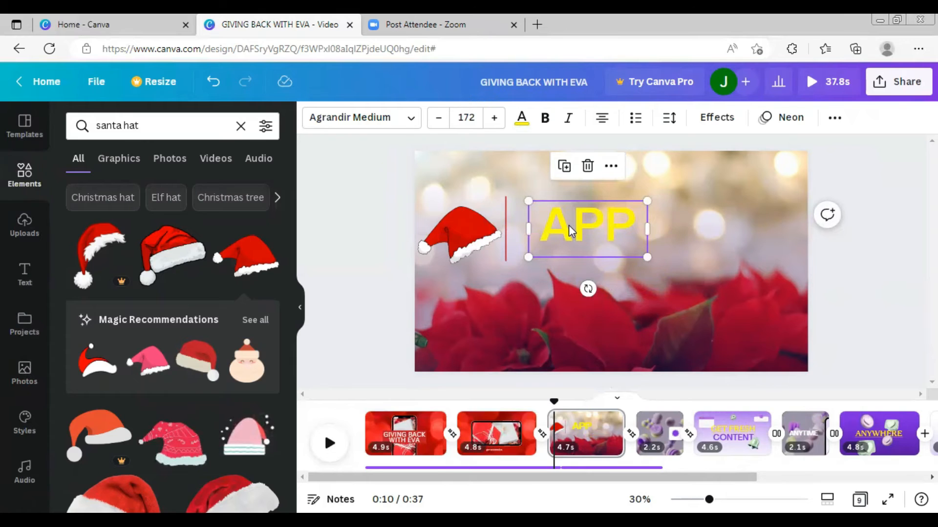
double_click(571, 229)
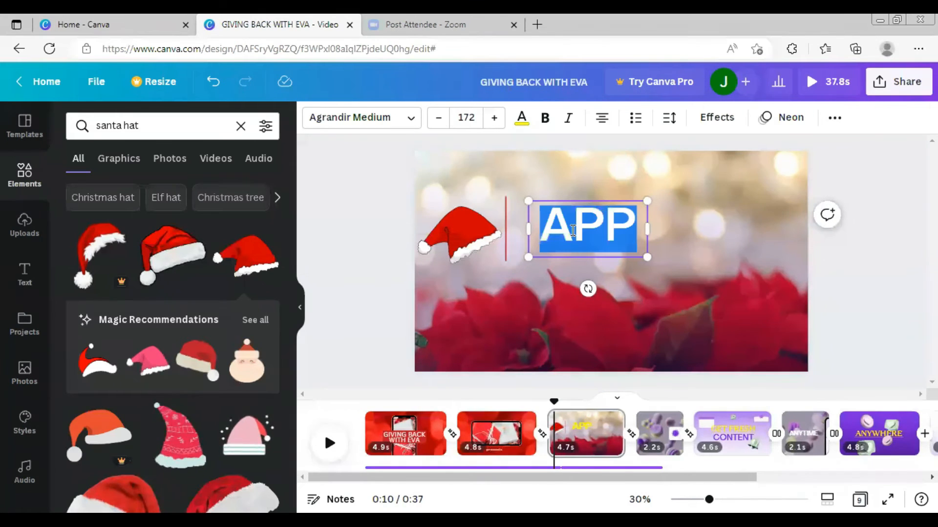
key(BackSpace)
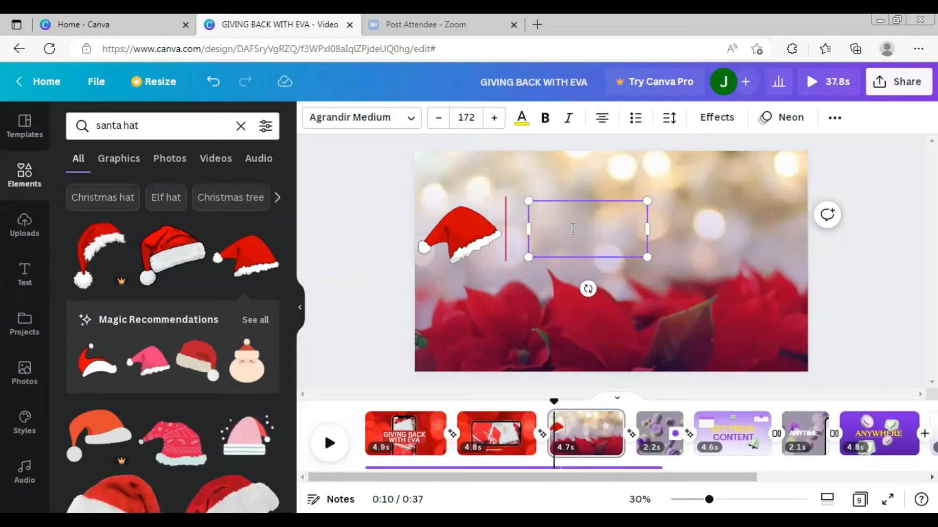
click(681, 274)
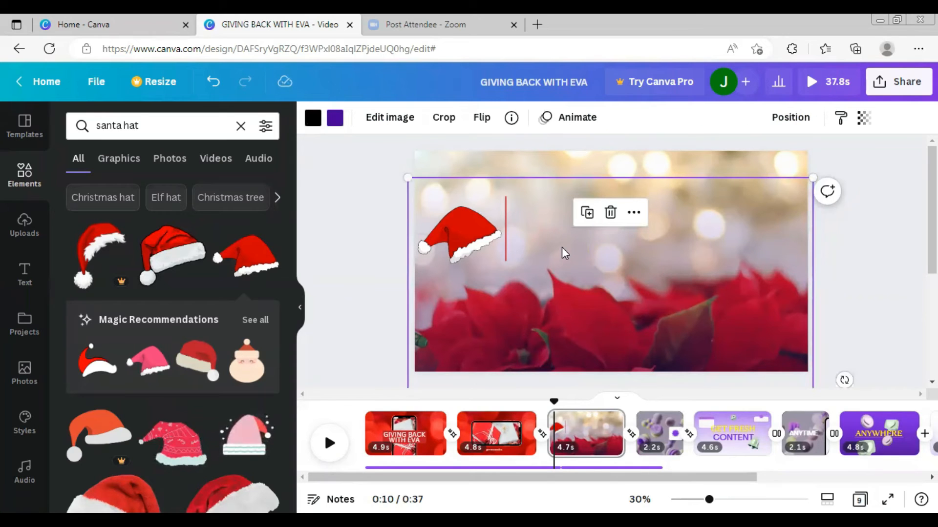
- Add a heading text box and replace its text with the letter C
click(30, 282)
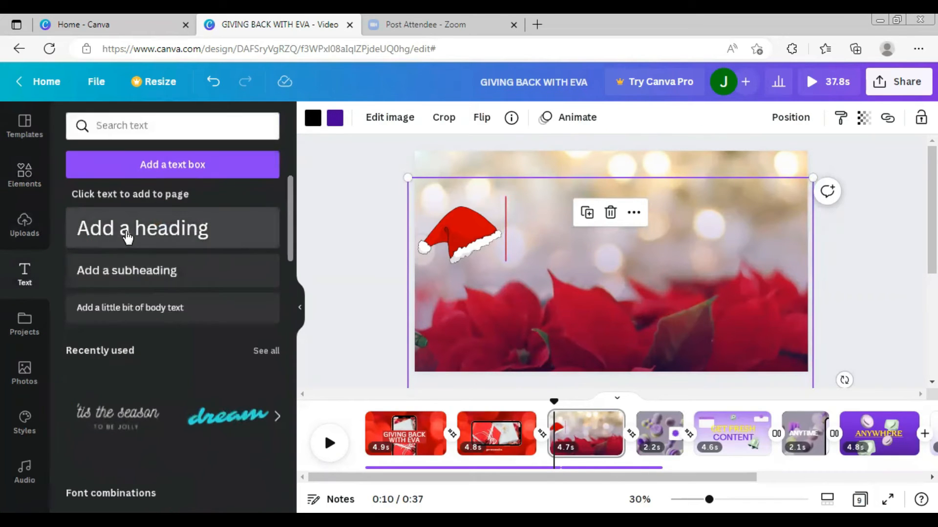
click(127, 238)
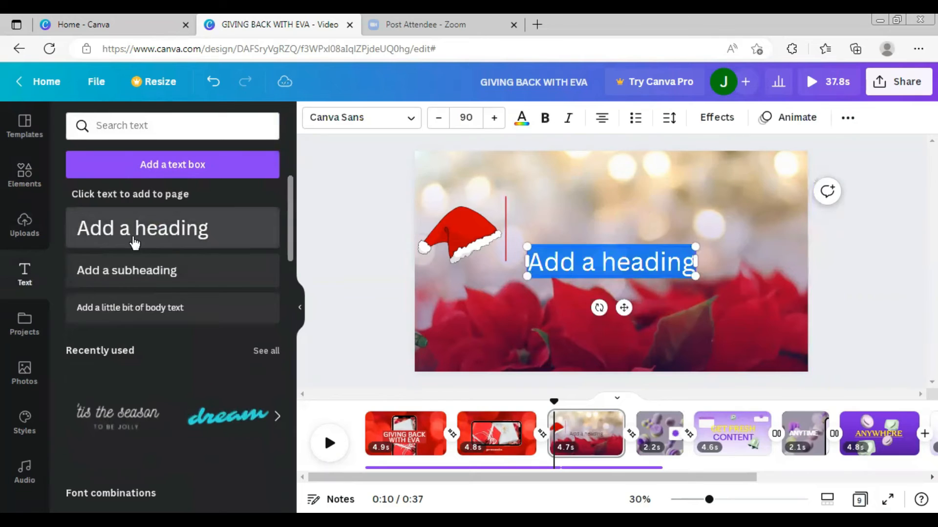
triple_click(613, 262)
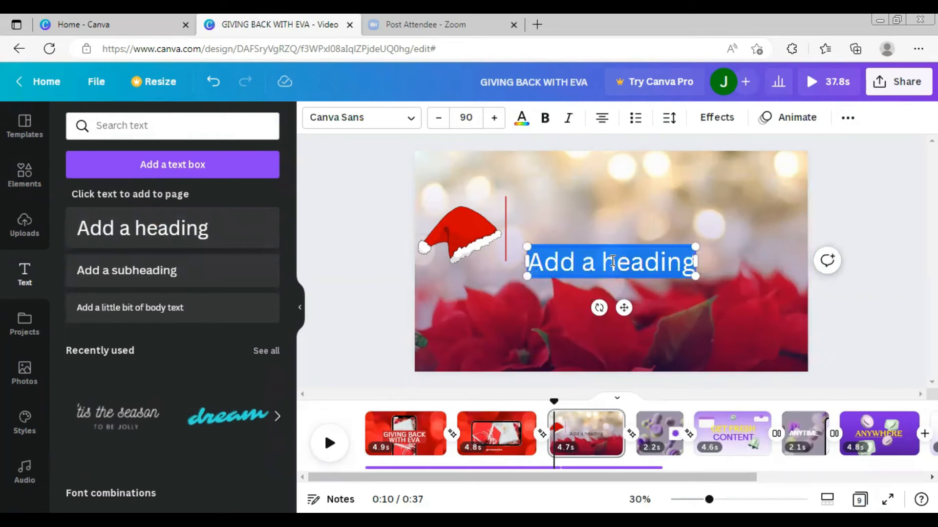
key(BackSpace)
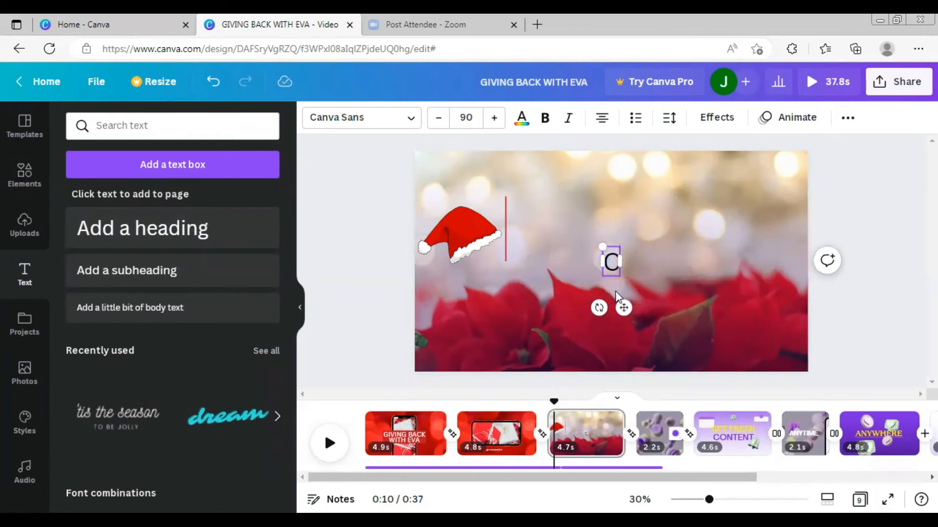
- Enlarge the C, place it beside the divider line, and set its font size to 277
click(637, 268)
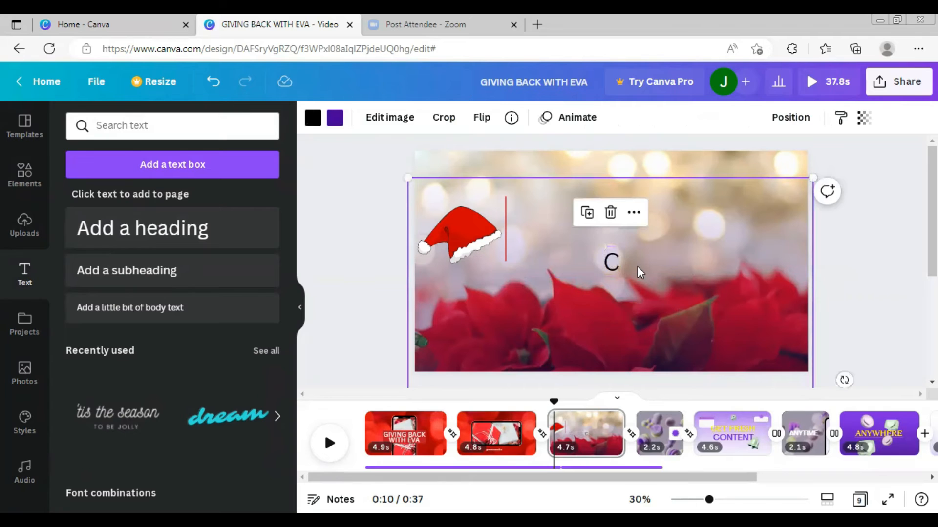
click(612, 256)
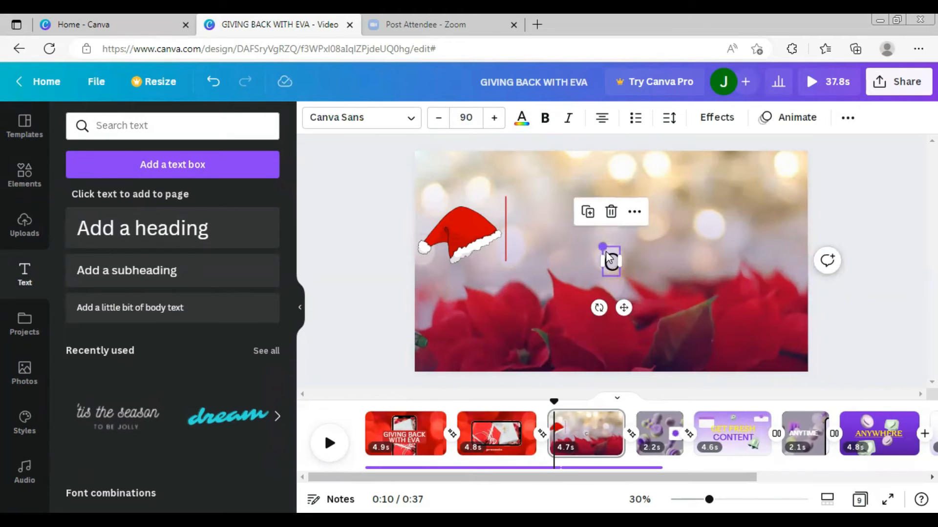
drag(603, 247, 543, 200)
drag(594, 242, 550, 225)
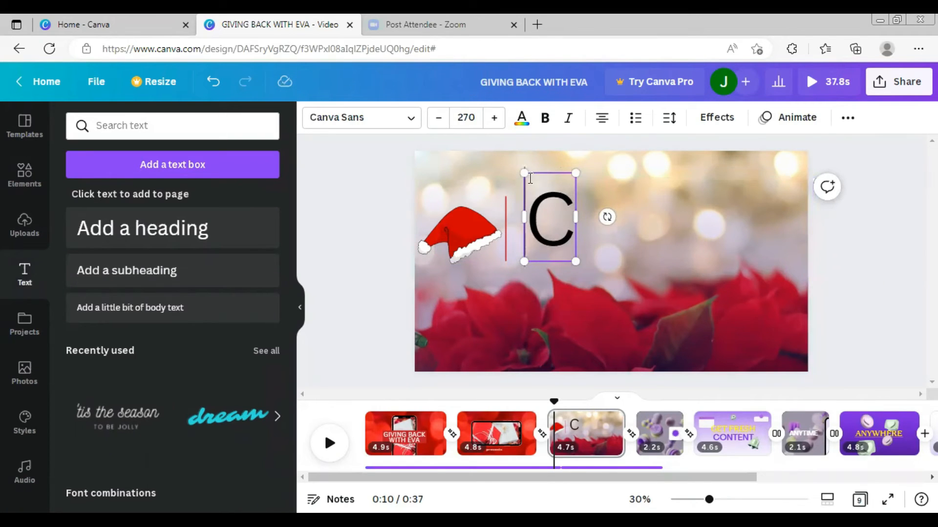
drag(524, 173, 525, 179)
click(475, 118)
click(474, 117)
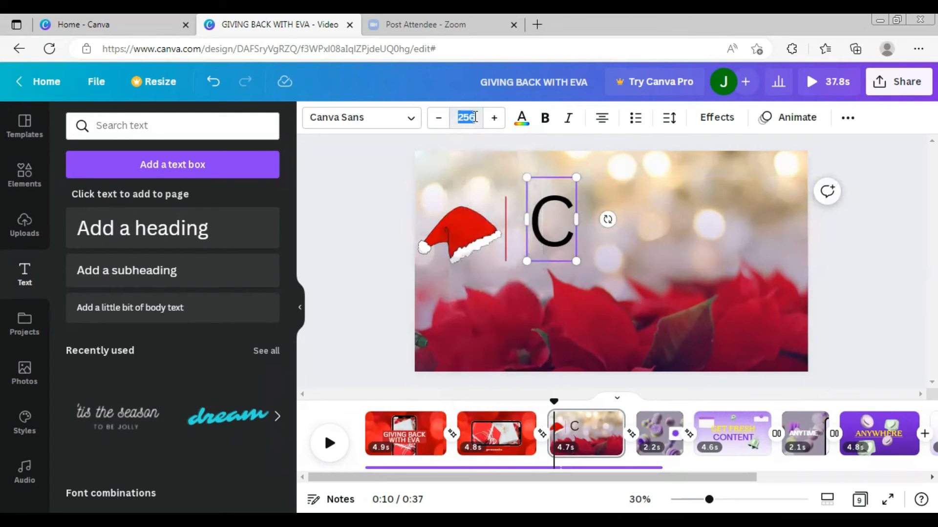
text(277)
key(Return)
click(625, 257)
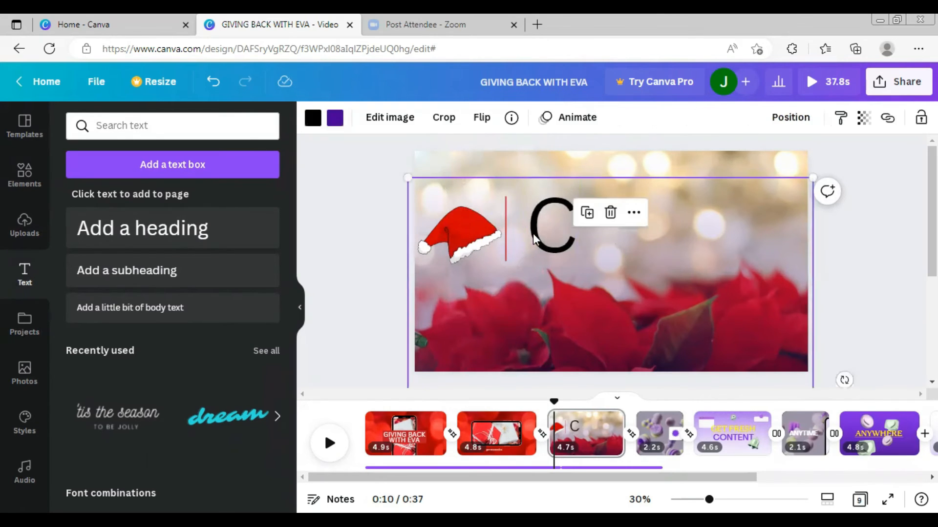
- Change the C's font to Old Standard and its color to dark red
click(549, 234)
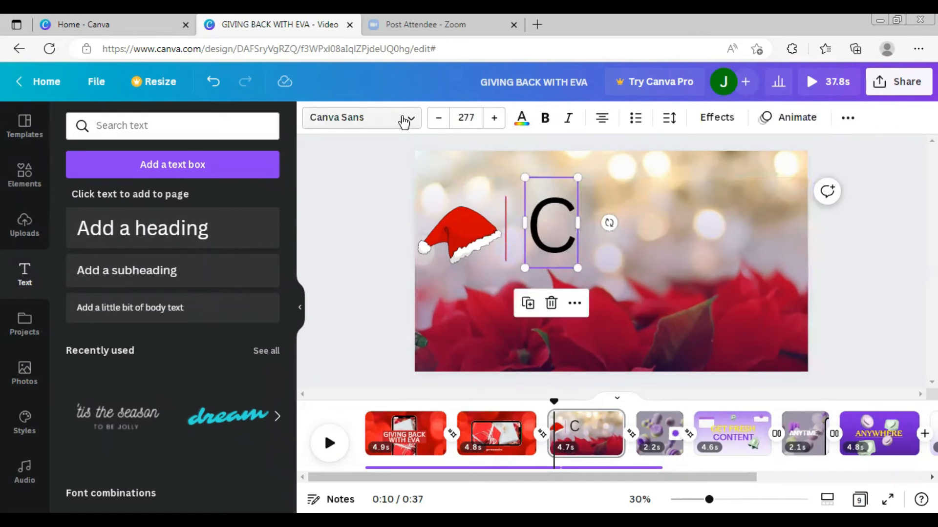
click(403, 121)
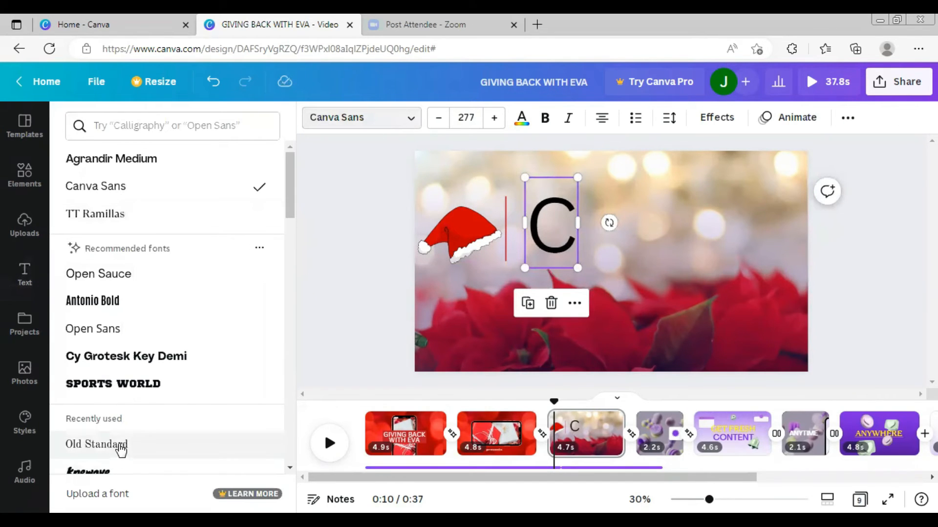
click(120, 444)
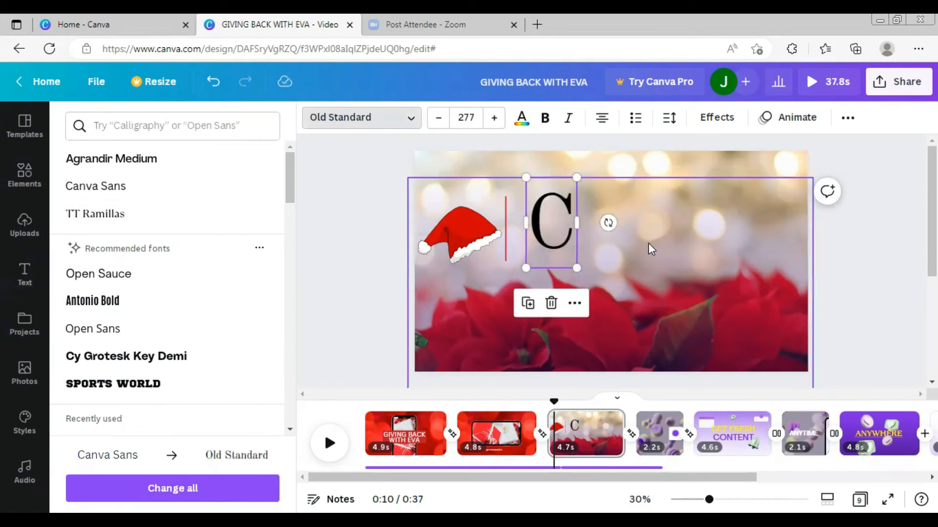
click(526, 128)
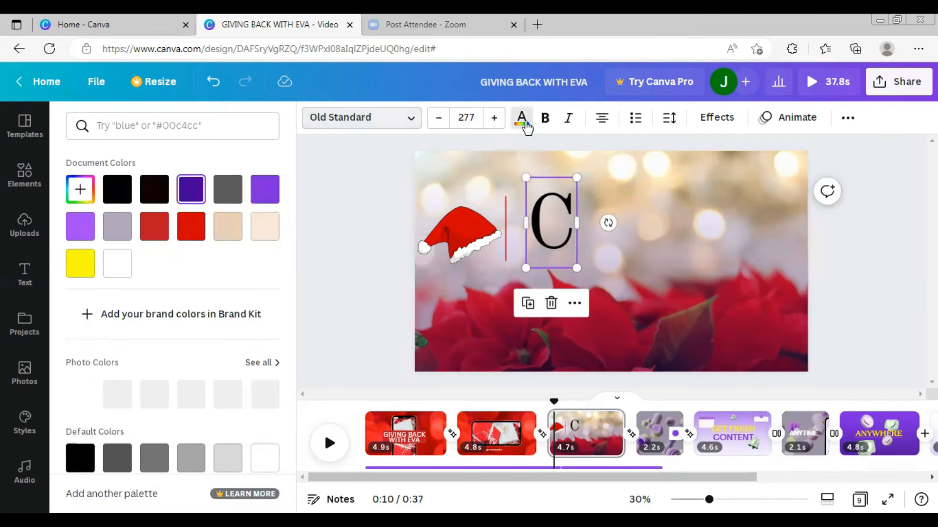
click(164, 232)
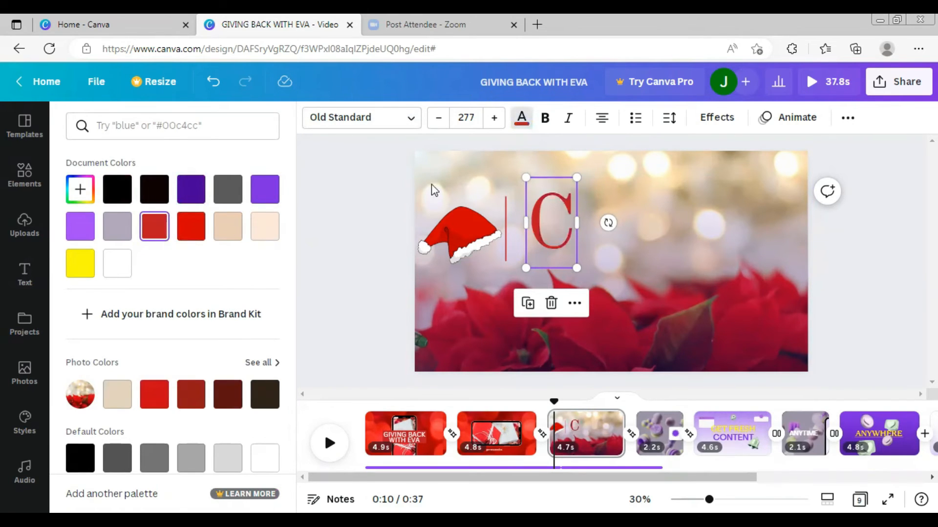
- Duplicate the C and move the copy to the right on the same line
click(531, 303)
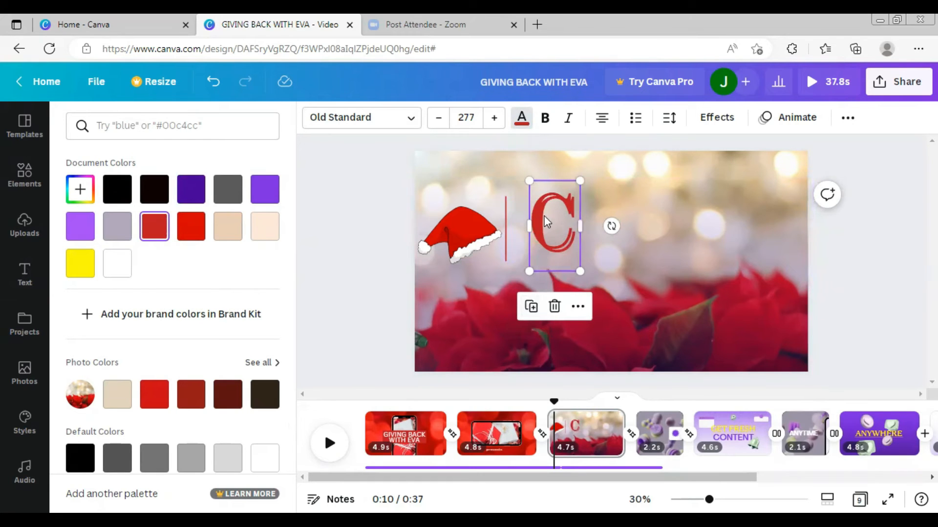
drag(566, 212, 698, 214)
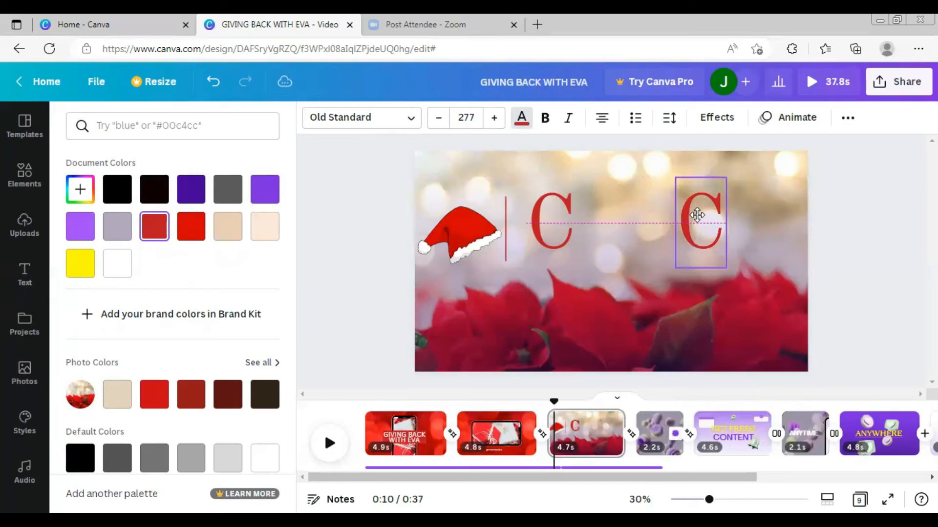
drag(696, 215, 697, 215)
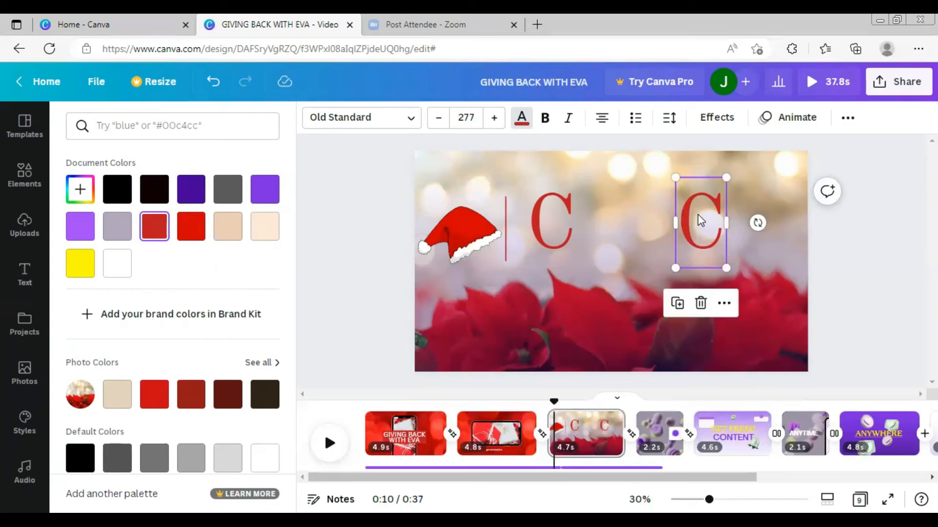
- Change the copied letter to S
double_click(700, 218)
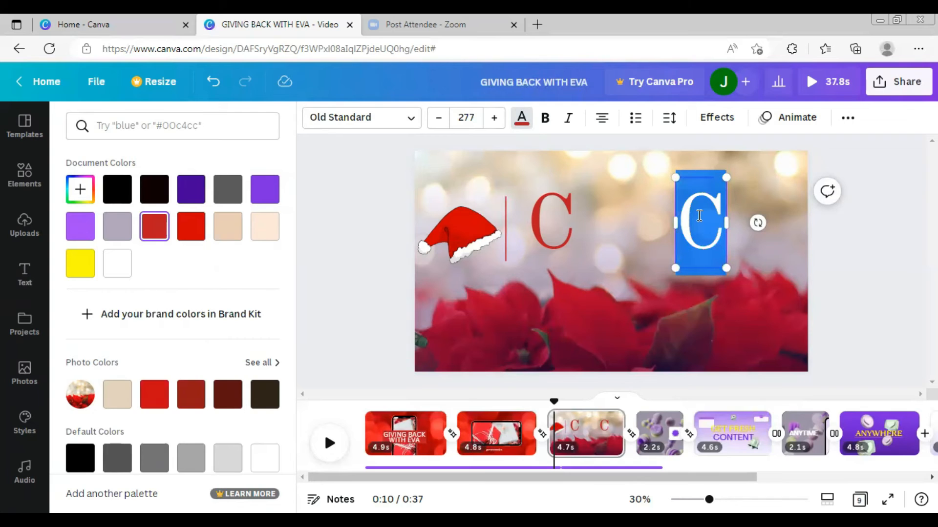
text(S)
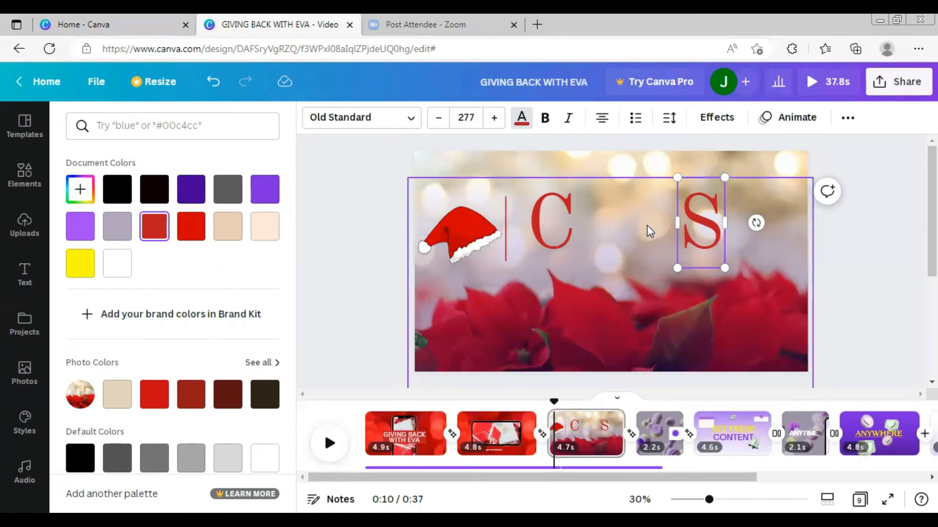
click(629, 208)
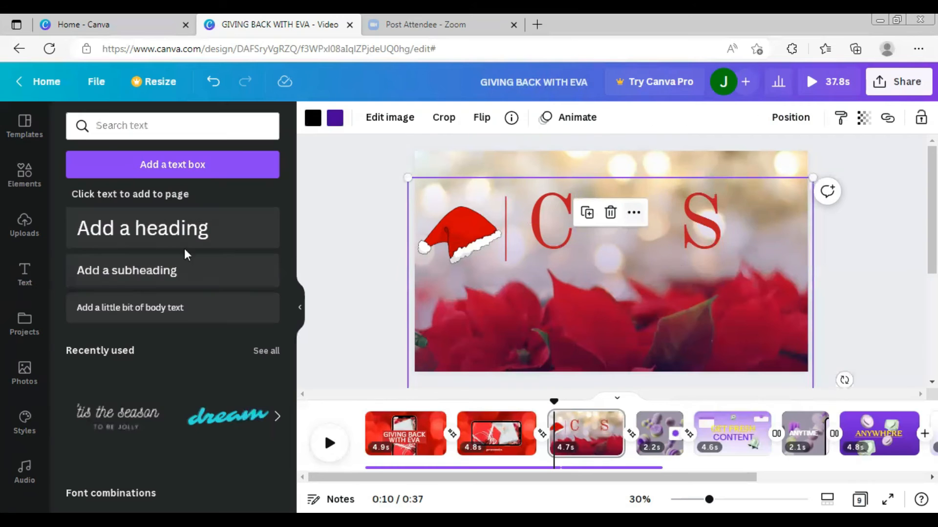
- Add a subheading reading THE COMMUNITY and move it up between the C and the S
click(126, 280)
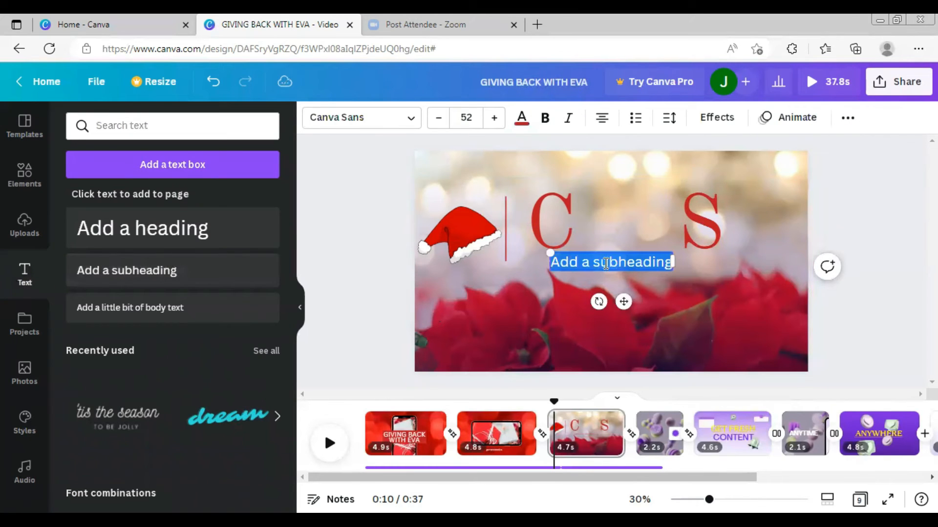
text(THE C)
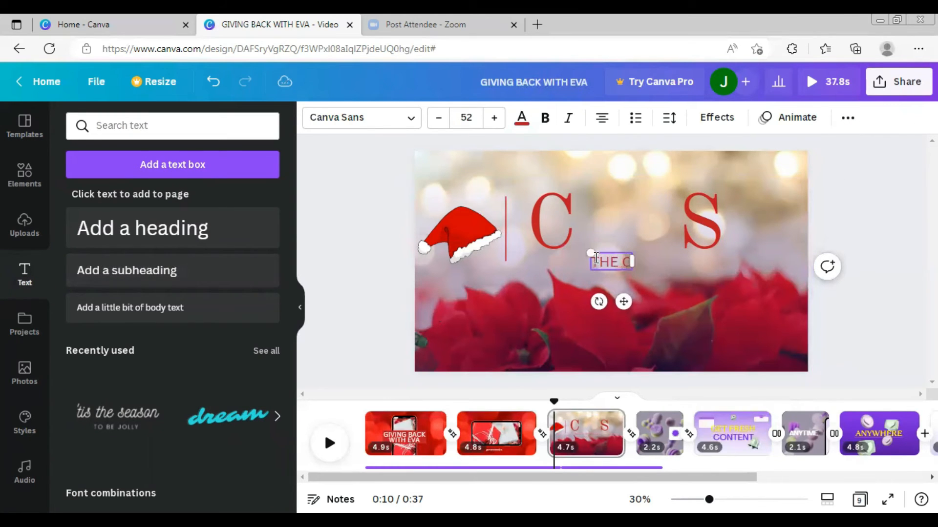
text(OMMUNITY)
drag(657, 261, 668, 206)
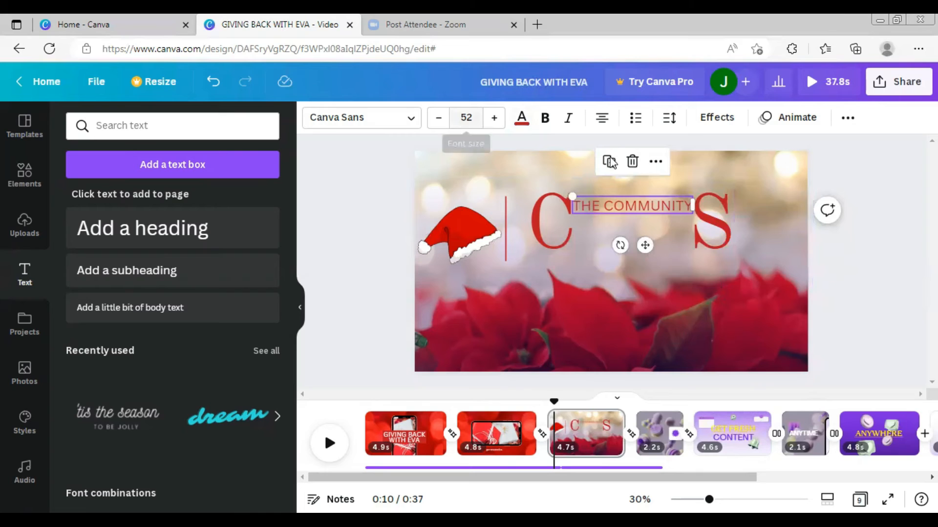
click(700, 323)
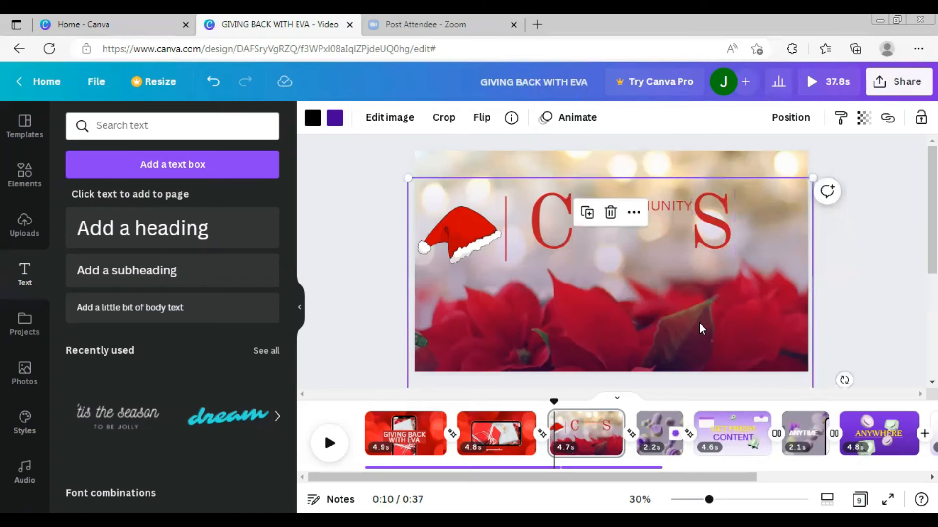
- Duplicate the big C, move the copy down, and change its text to HRISTMA
click(553, 234)
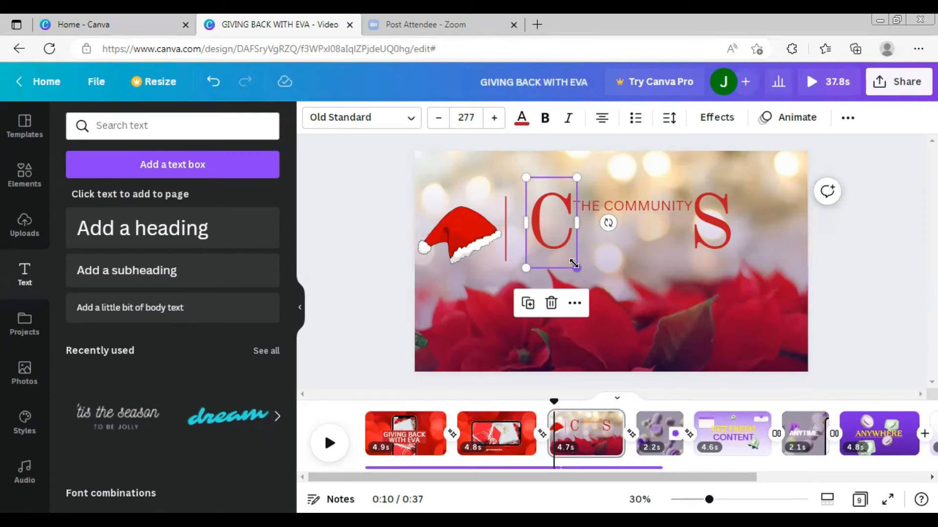
key(ctrl+d)
drag(558, 248, 621, 275)
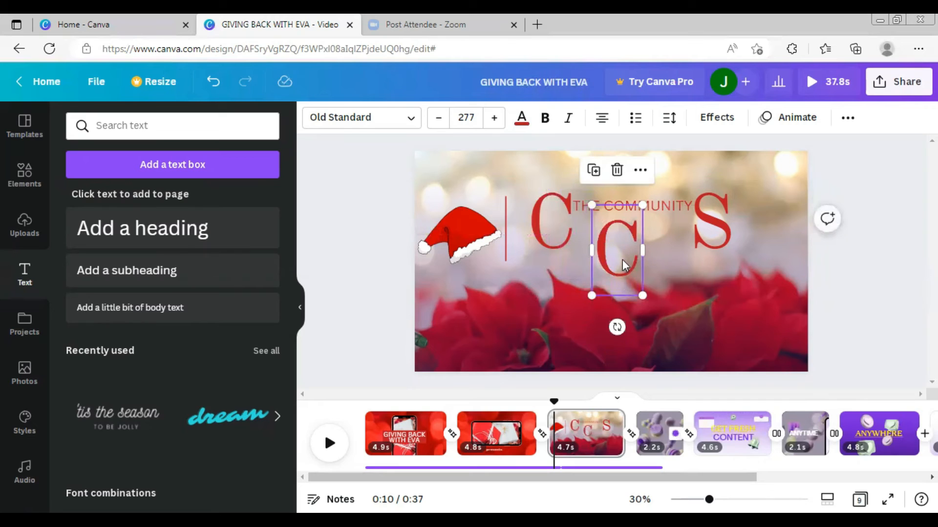
double_click(624, 244)
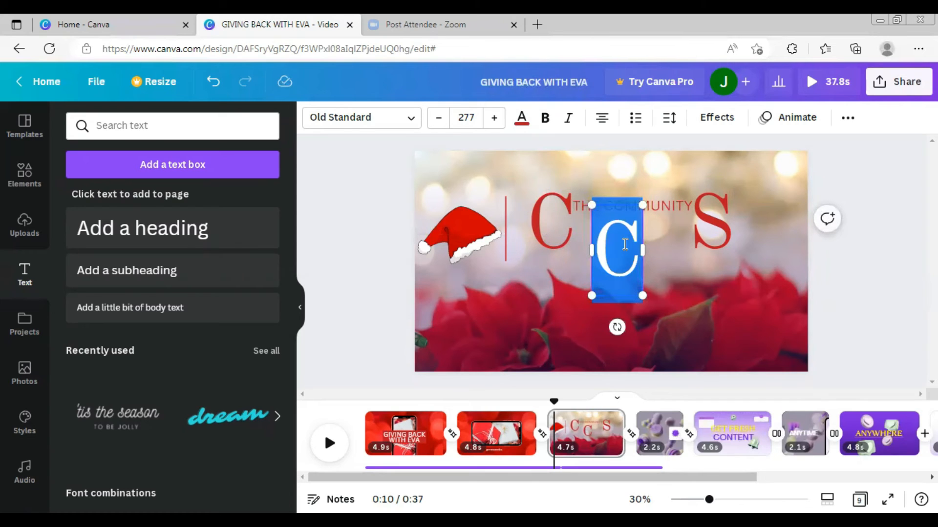
text(HRI)
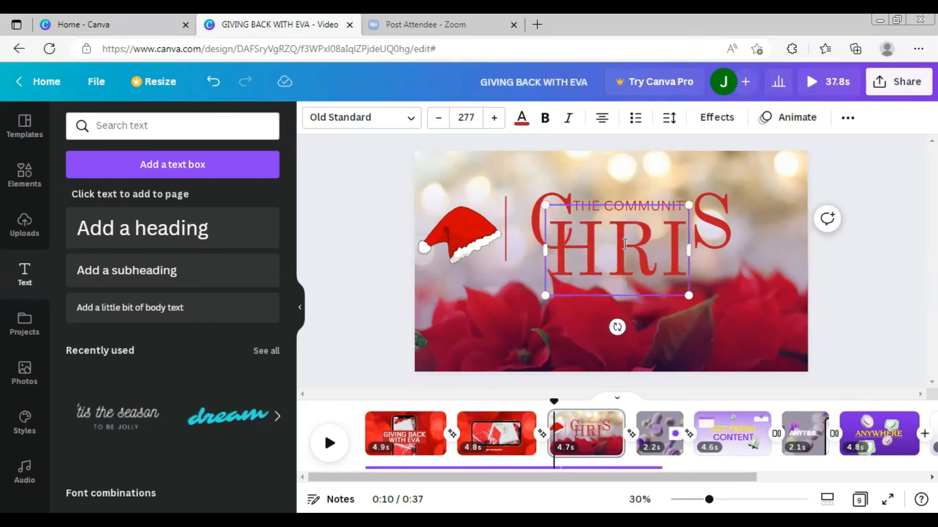
text(STMA)
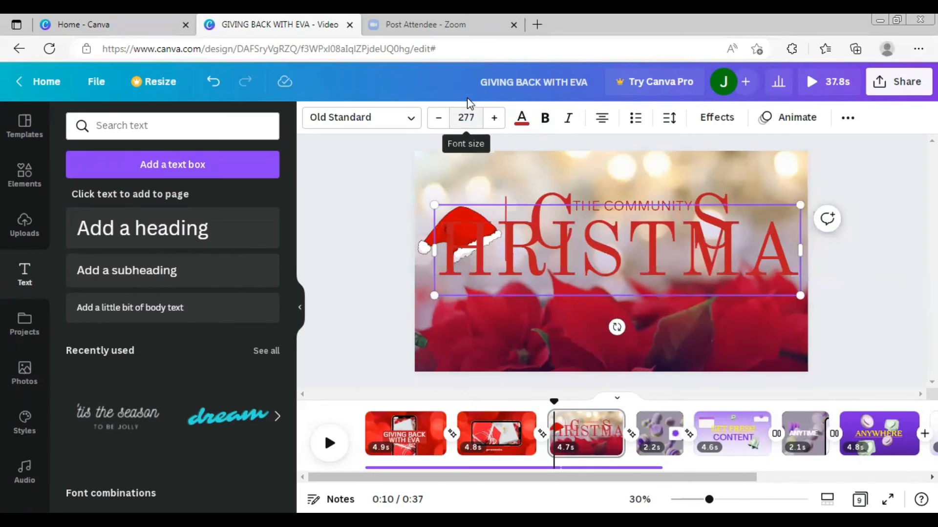
- Set the HRISTMA text's font size to 103
click(465, 117)
click(467, 113)
text(103)
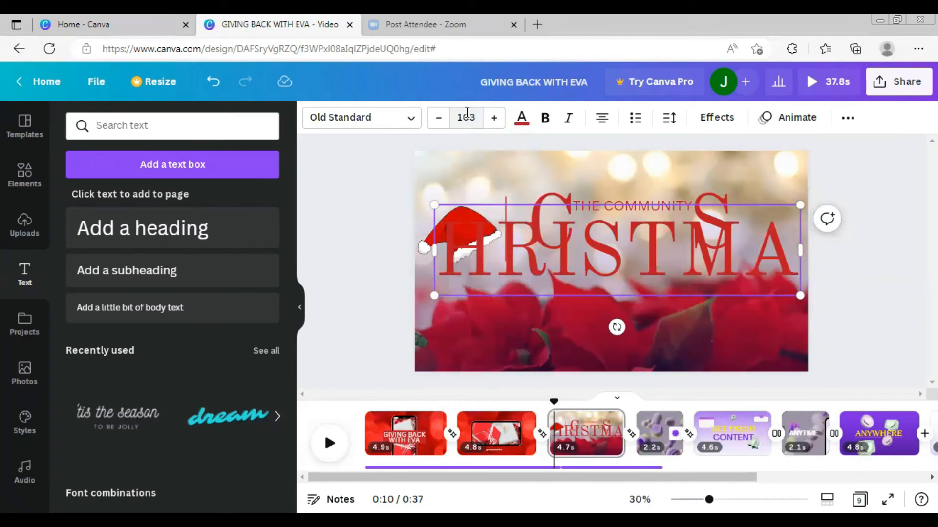
key(Return)
click(724, 338)
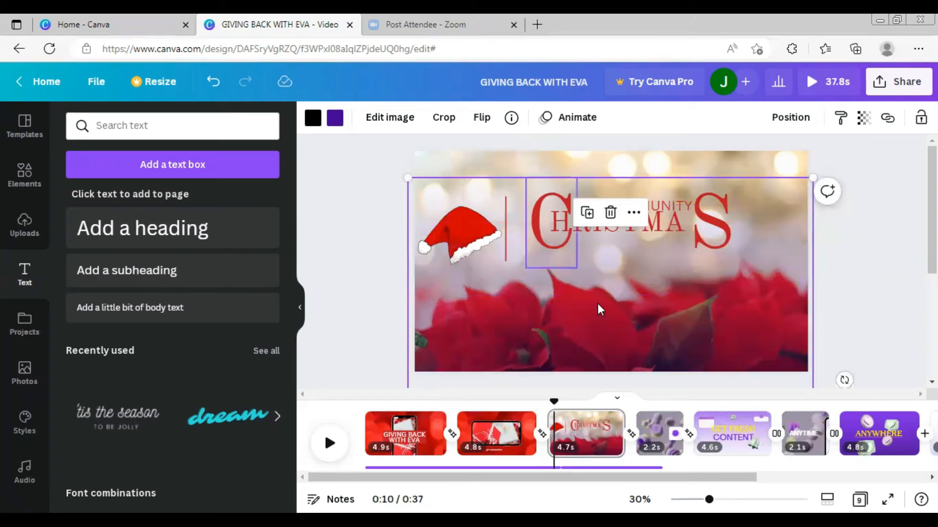
- Fit the HRISTMA text between the big C and S so the line reads CHRISTMAS, nudging the S
click(668, 222)
drag(669, 222, 679, 225)
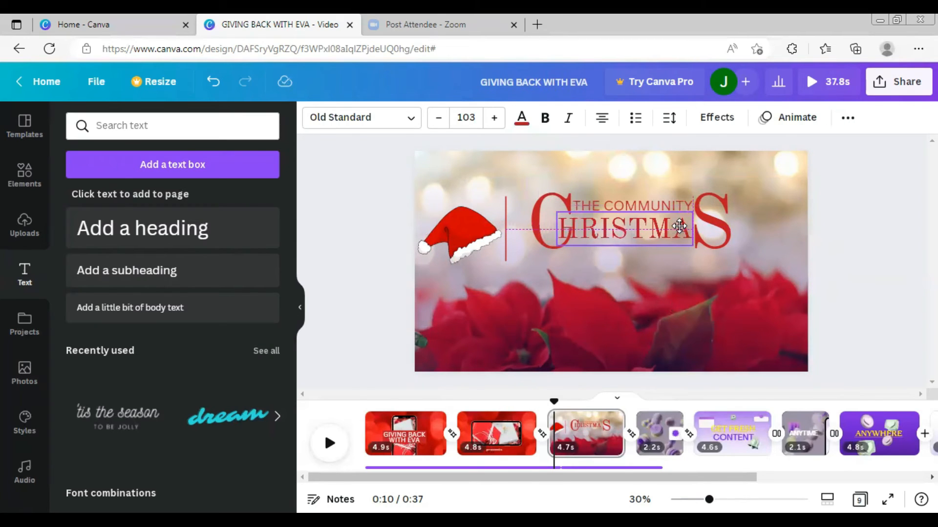
drag(678, 226, 695, 236)
drag(720, 207, 735, 203)
drag(637, 240, 638, 236)
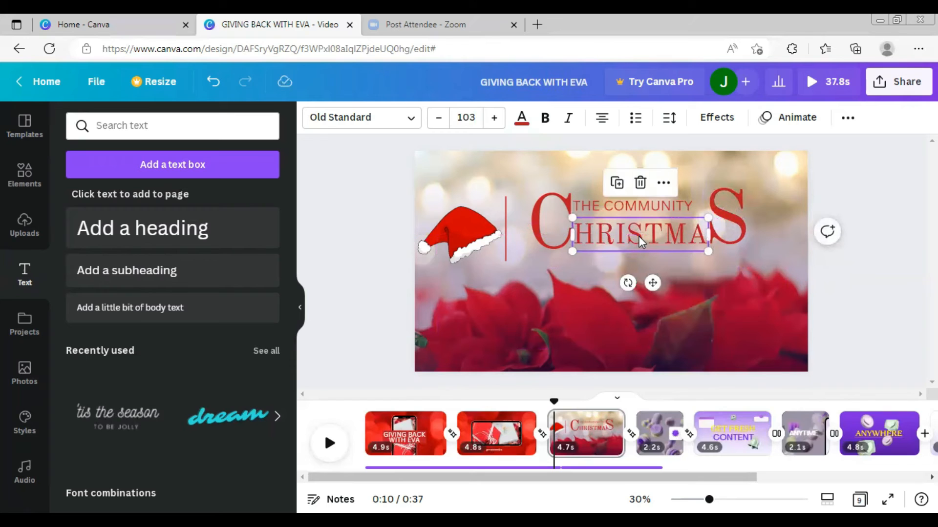
click(701, 302)
drag(731, 212, 730, 215)
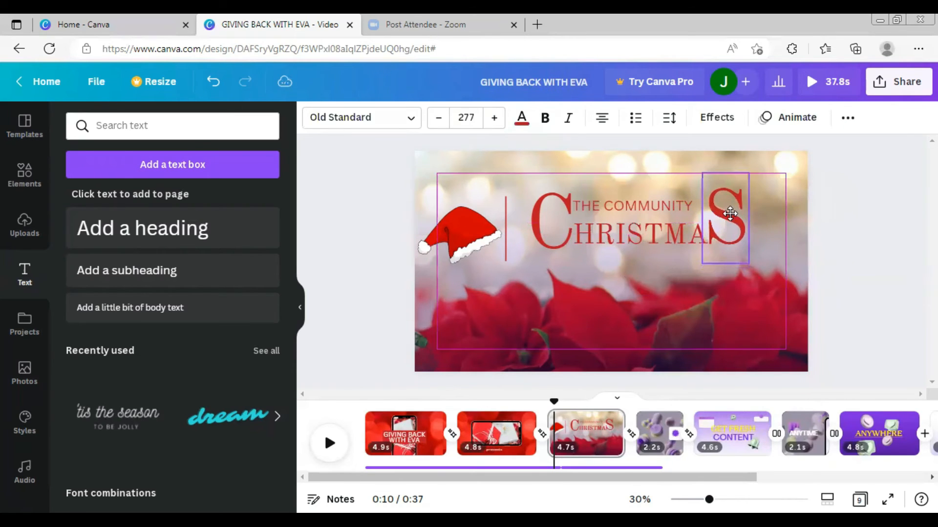
- Nudge THE COMMUNITY subheading into place above CHRISTMAS
click(633, 206)
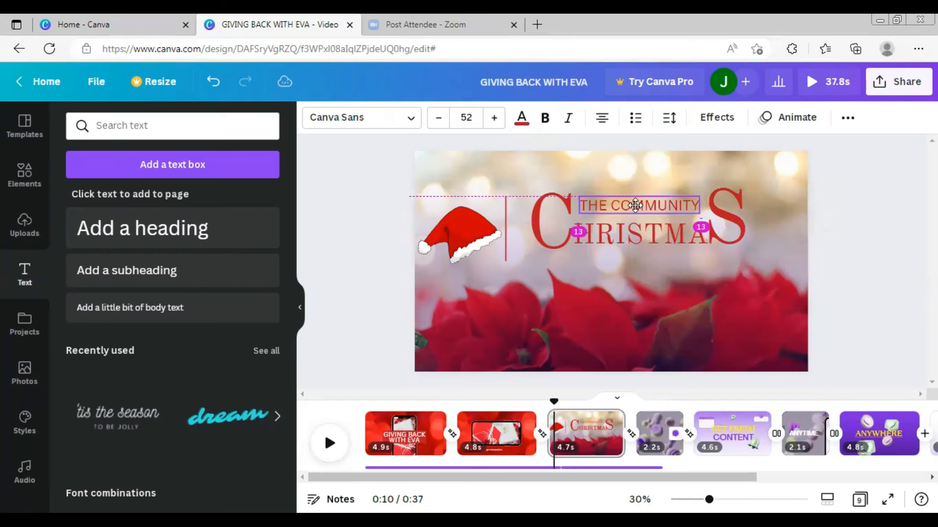
drag(632, 206, 636, 204)
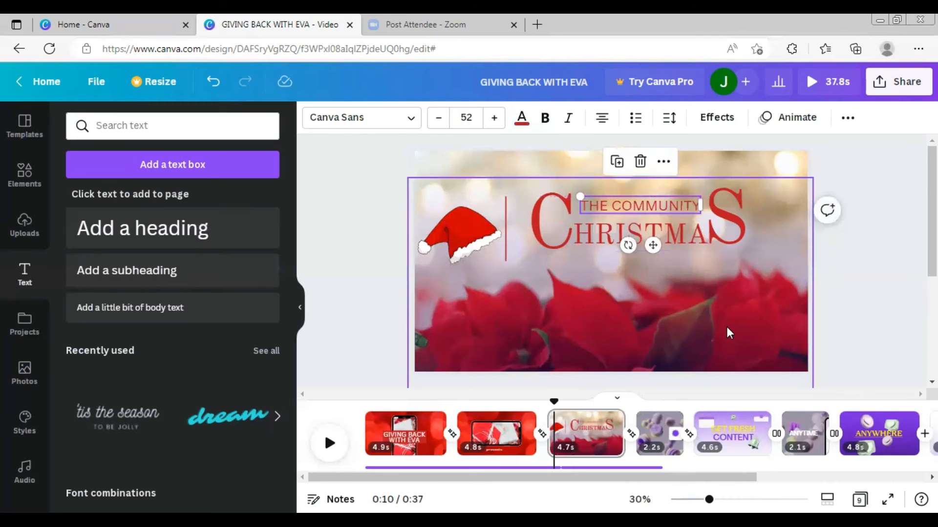
click(724, 331)
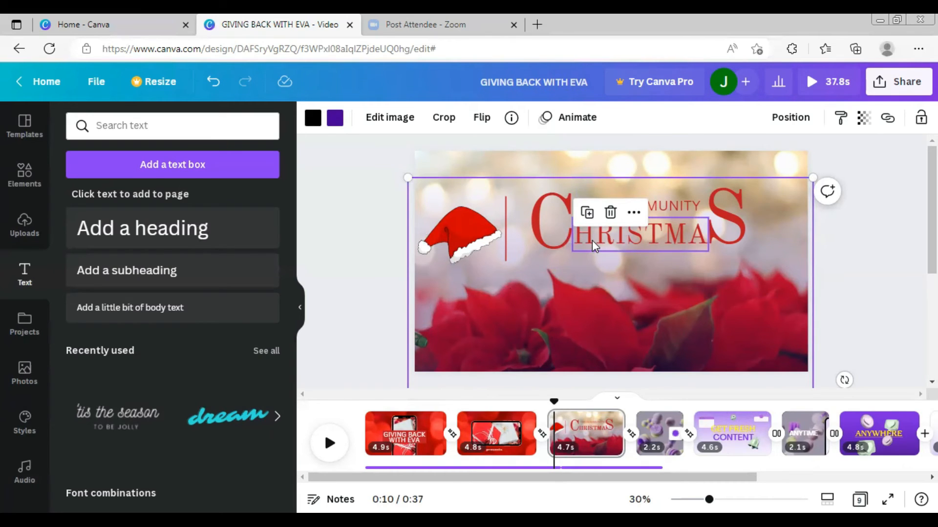
- Duplicate the big C and place the copy below CHRISTMAS to start a second line
click(568, 230)
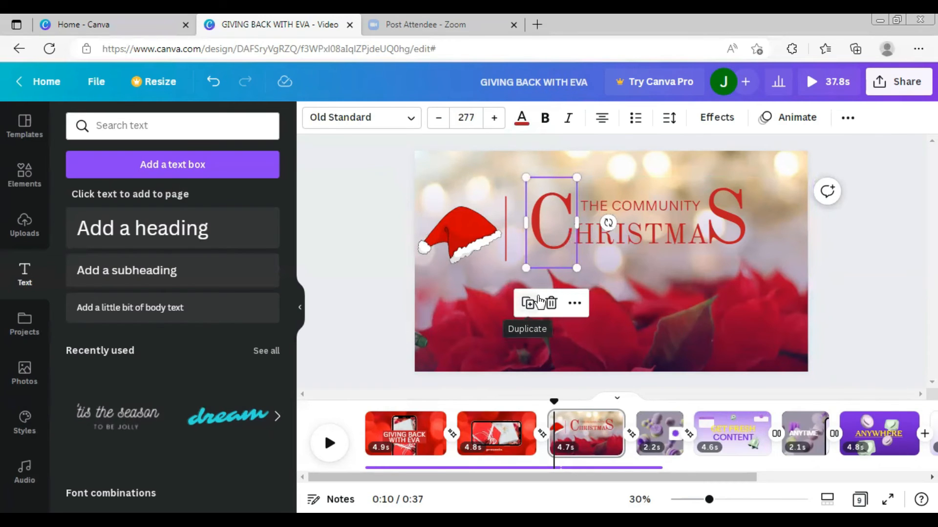
click(538, 302)
drag(560, 233, 570, 291)
drag(590, 327, 577, 300)
click(557, 268)
- Make a large R at the end of the second line from a copied letter and delete a spare copy
drag(556, 266, 689, 270)
click(621, 289)
click(581, 276)
click(557, 201)
double_click(690, 269)
text(R)
click(564, 242)
click(529, 302)
key(Delete)
- Change the middle text of the second line to HEE so it reads CHEER, at font size 117
click(576, 274)
click(559, 204)
double_click(627, 271)
text(HEE)
mouse_move(581, 274)
mouse_down()
mouse_move(627, 271)
mouse_move(589, 267)
mouse_up()
click(466, 117)
text(117)
key(Return)
click(755, 304)
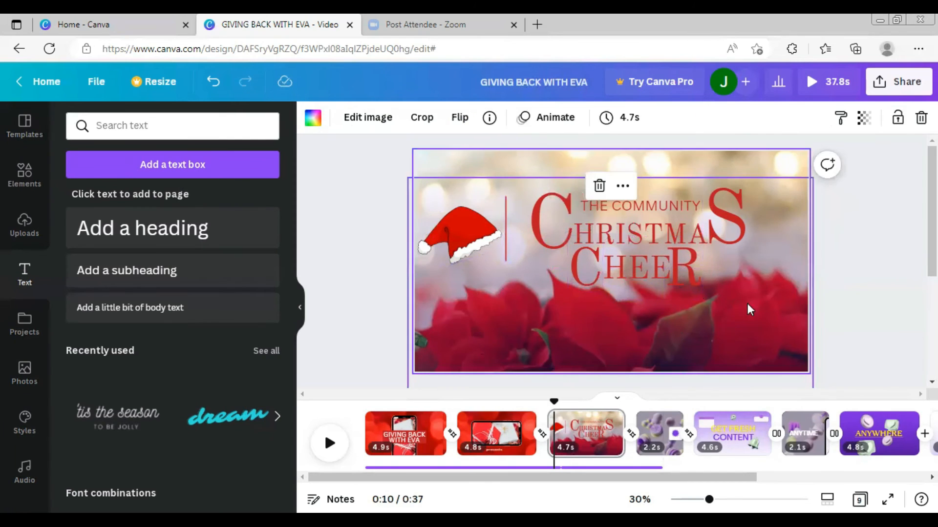
double_click(747, 303)
click(850, 245)
click(640, 206)
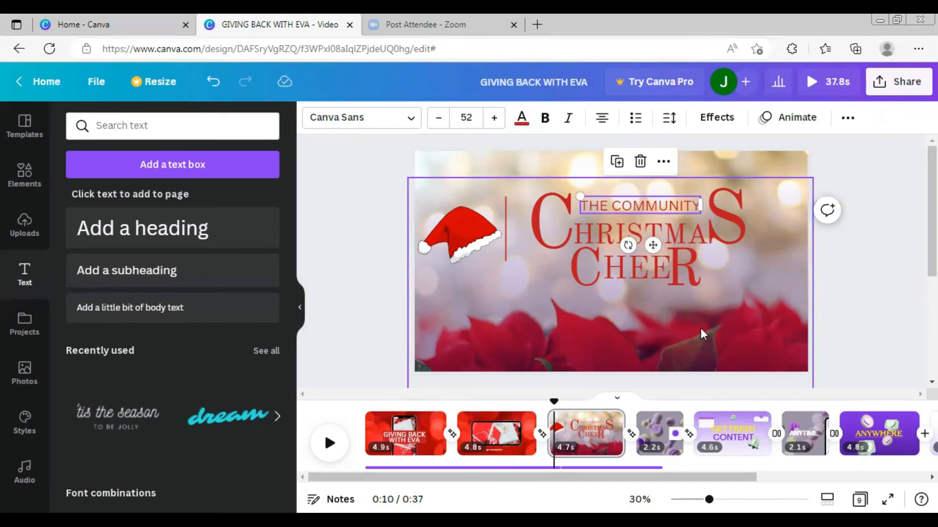
click(683, 263)
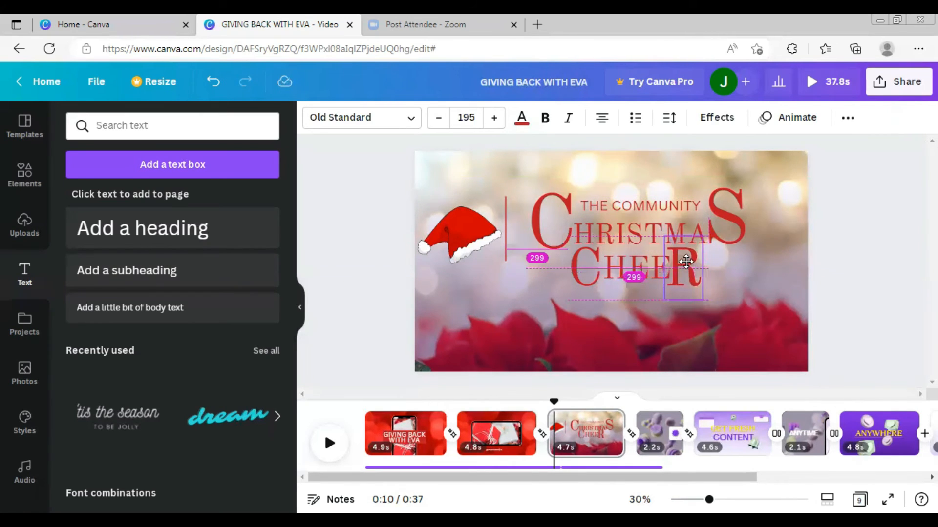
click(560, 278)
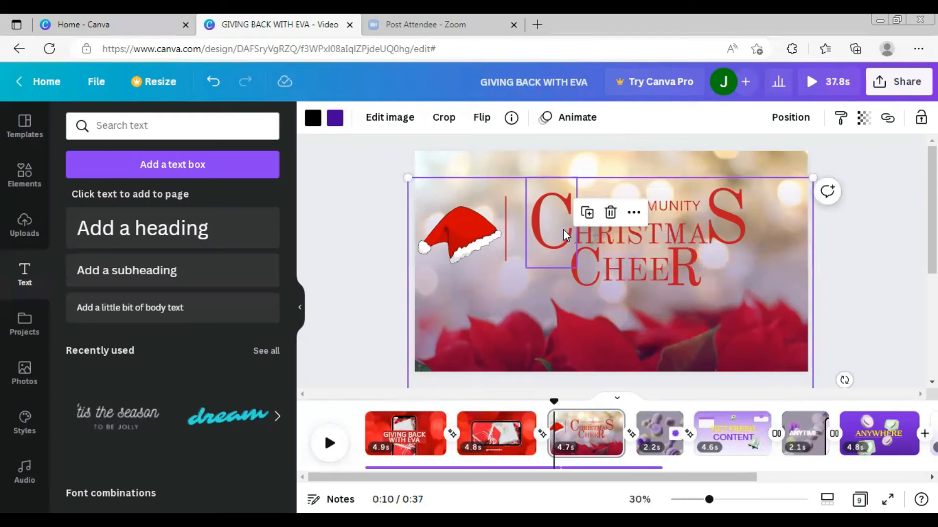
- Select all the letters of the CHRISTMAS CHEER title plus the subheading and group them
click(563, 230)
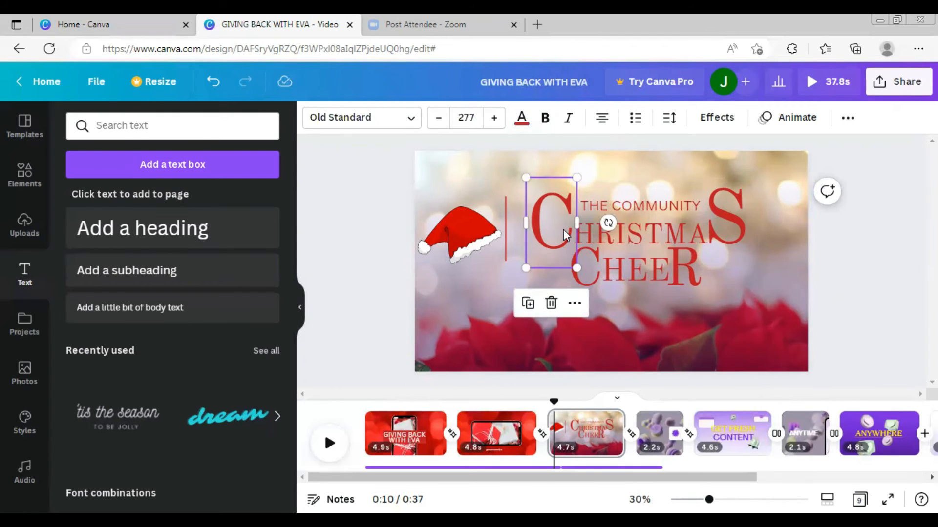
shift+click(625, 207)
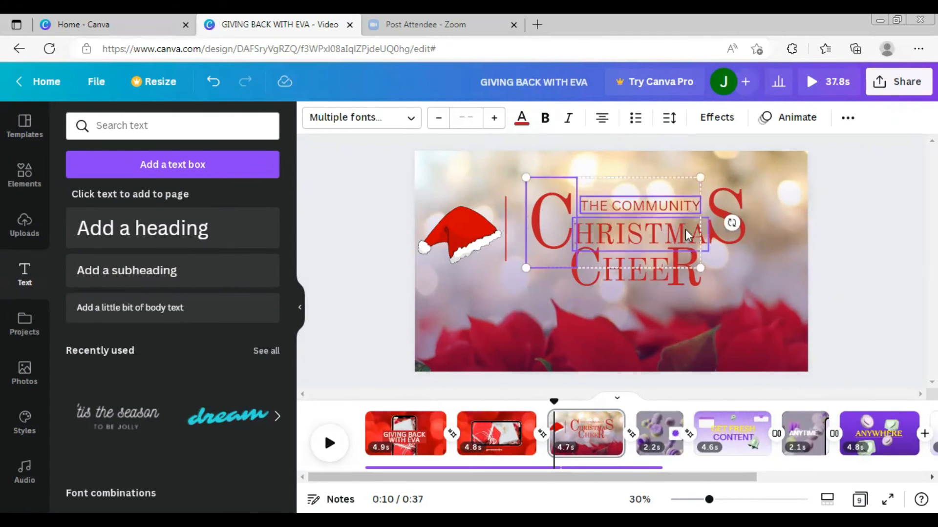
shift+click(724, 205)
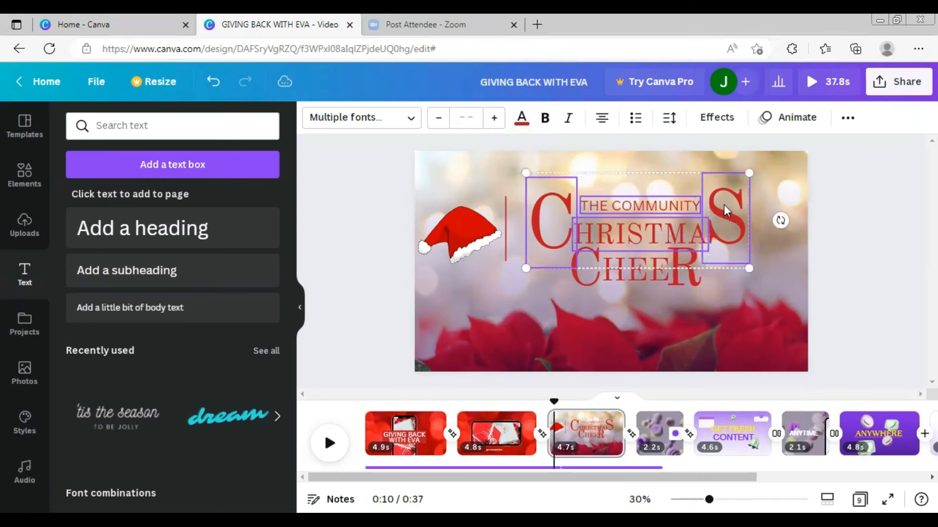
shift+click(681, 276)
shift+click(638, 260)
shift+click(584, 278)
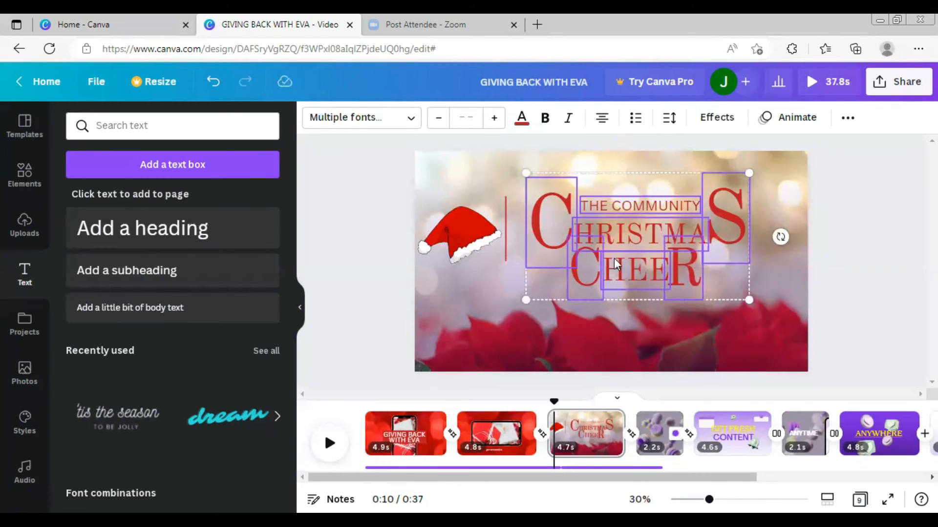
click(848, 119)
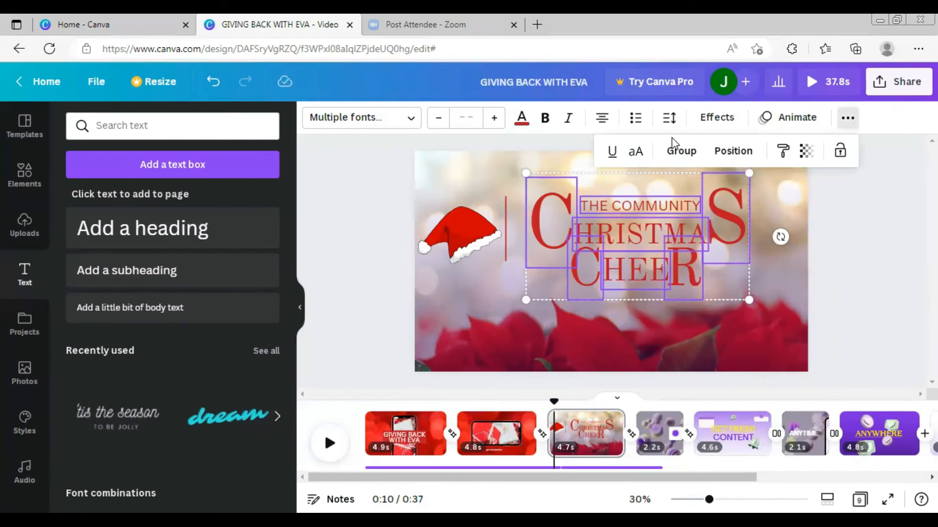
click(682, 152)
click(713, 323)
- Reposition the grouped title beside the santa hat using the page alignment options
mouse_move(639, 240)
mouse_down()
mouse_move(613, 306)
mouse_move(629, 236)
mouse_up()
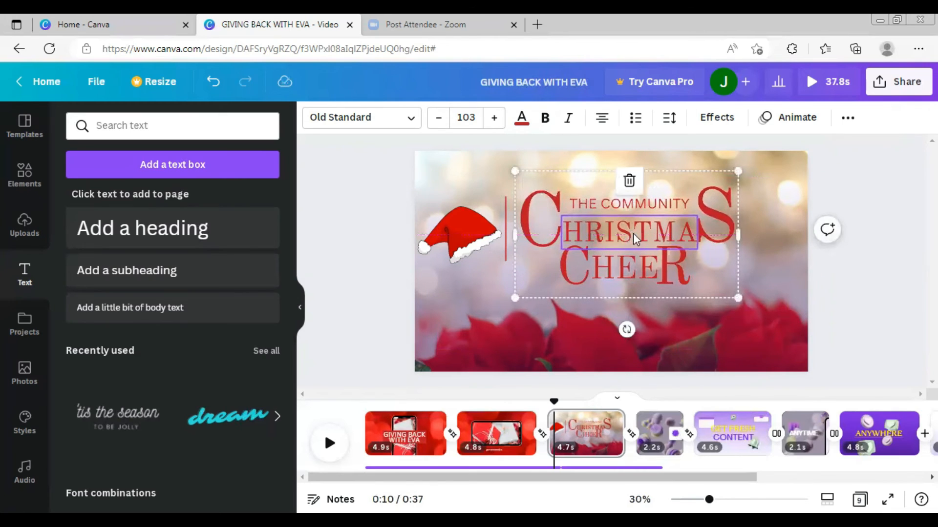
click(846, 120)
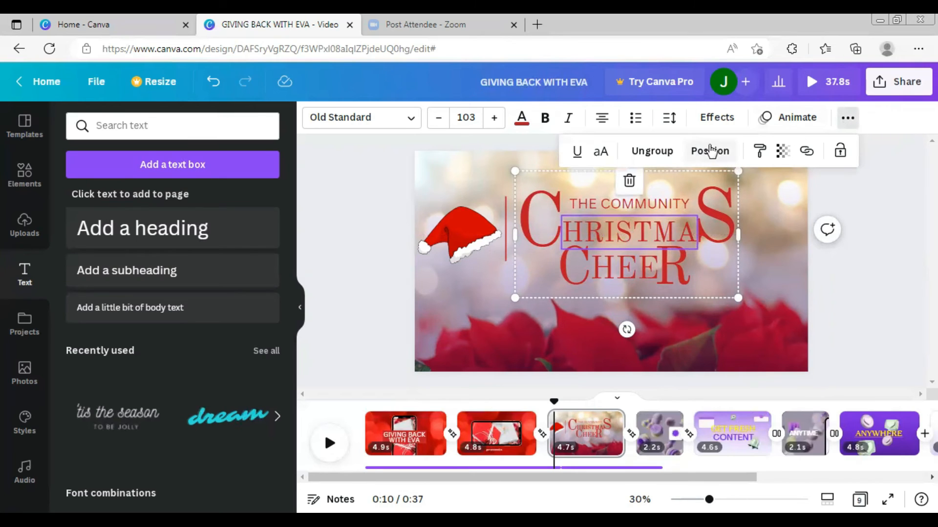
click(710, 151)
click(658, 277)
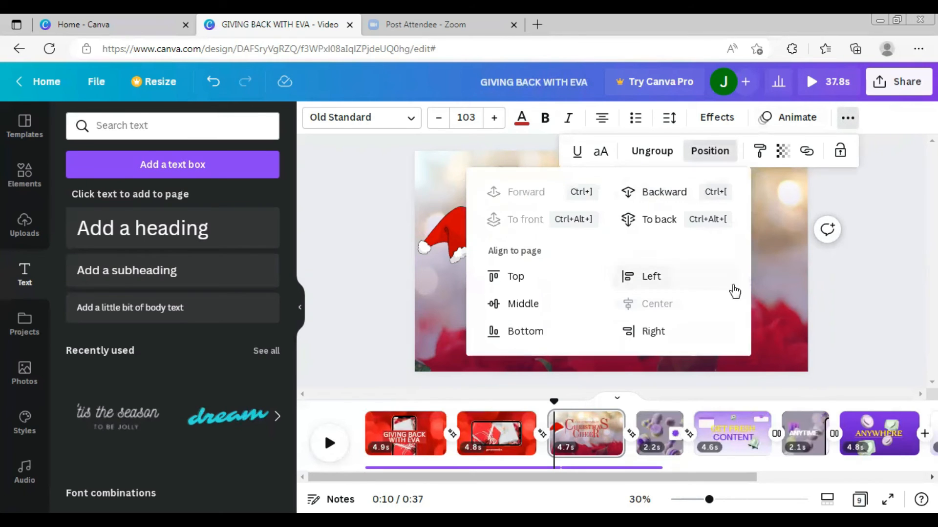
click(758, 278)
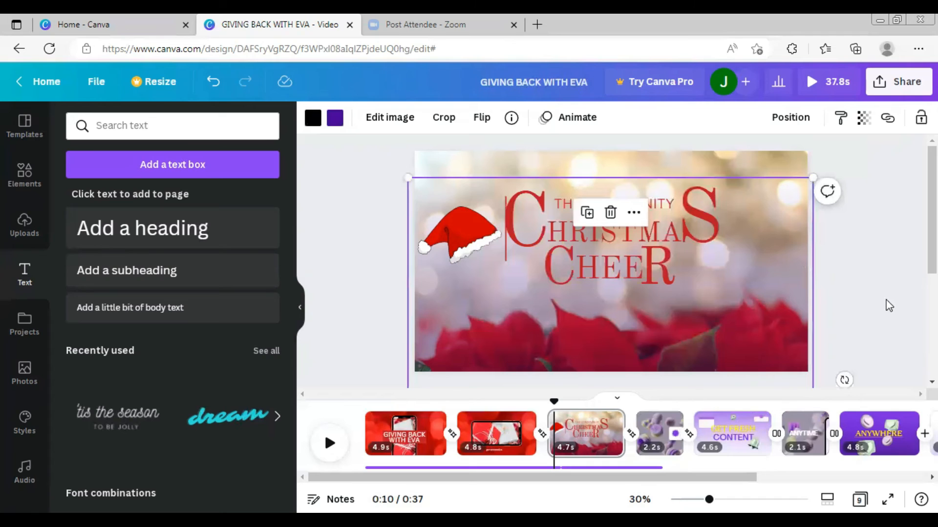
click(909, 298)
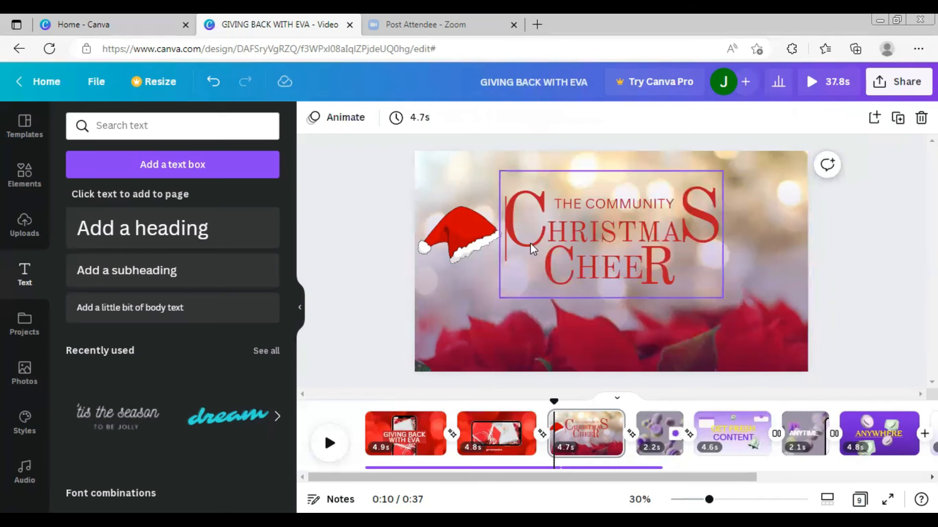
click(466, 239)
click(819, 328)
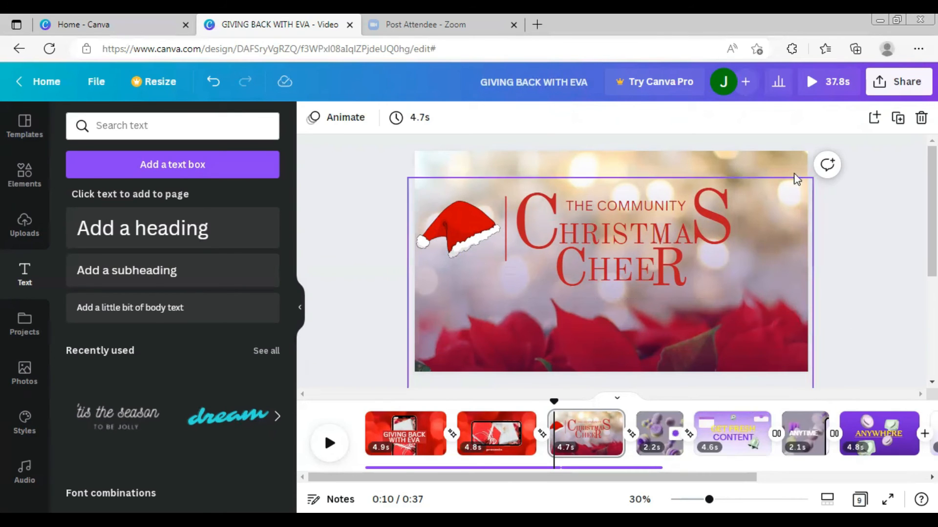
- Open the animation options for the Christmas page and preview the video playback
click(685, 176)
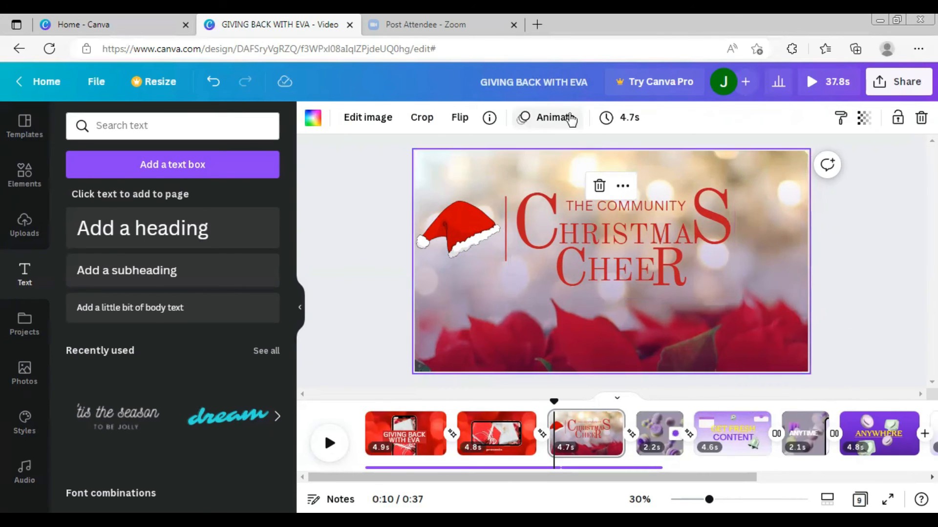
click(552, 118)
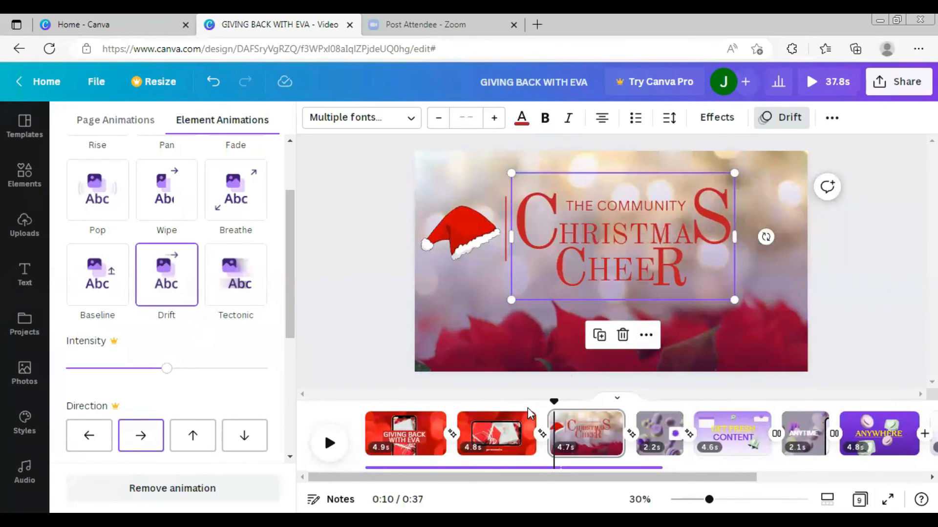
drag(553, 404, 534, 405)
click(329, 443)
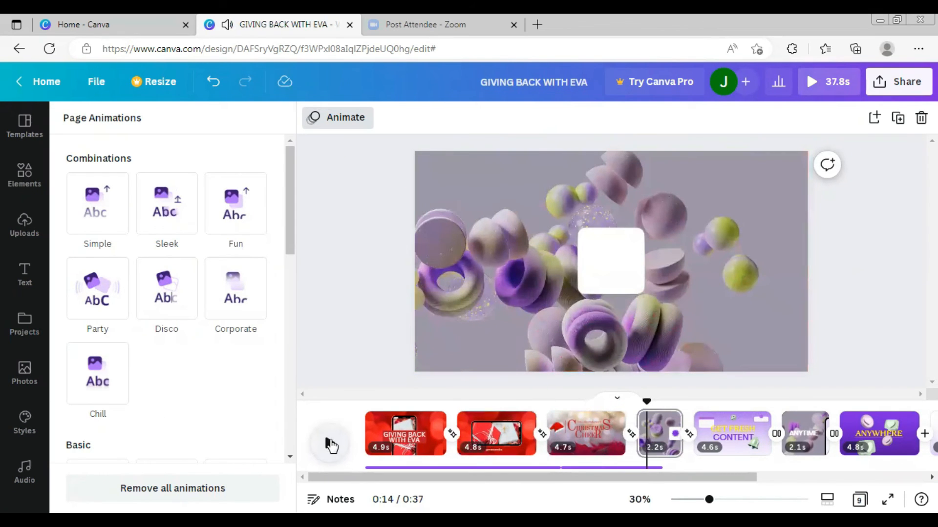
click(331, 443)
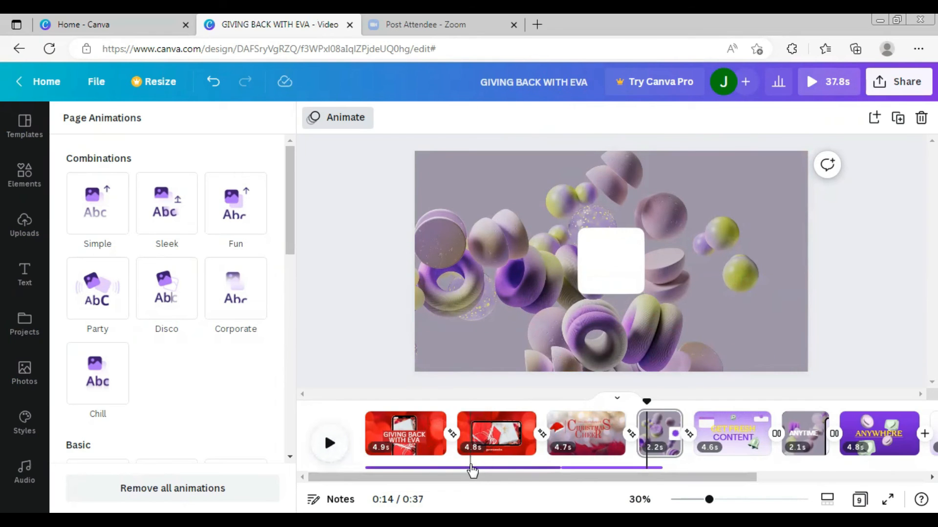
- Browse the audio library categories for a suitable background track
click(412, 465)
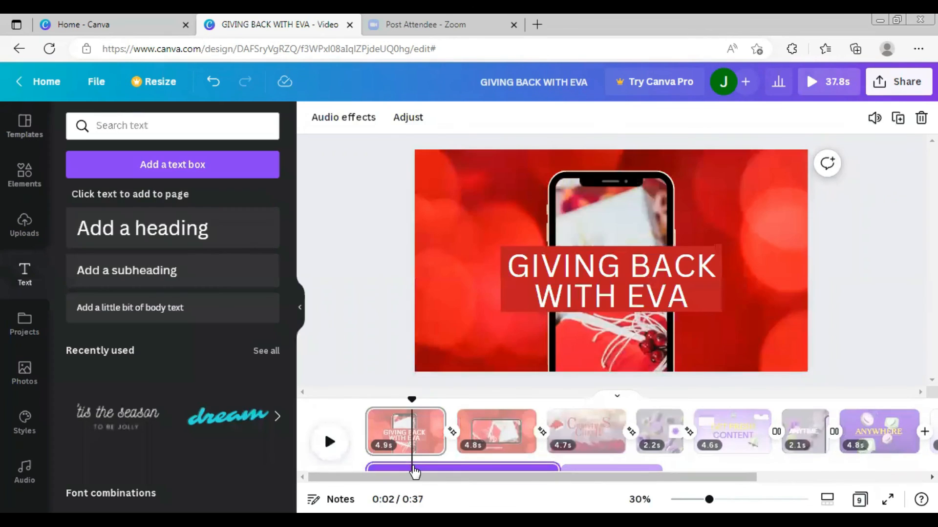
drag(493, 476, 362, 482)
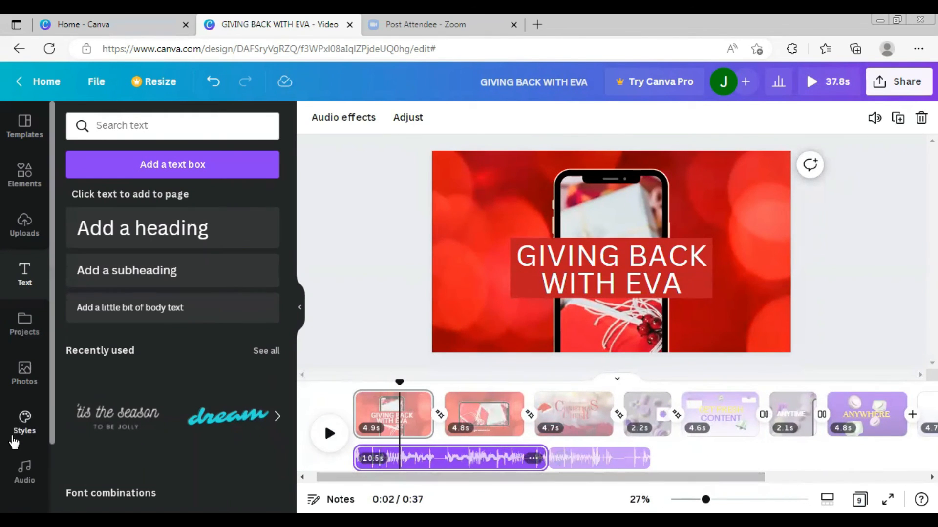
click(27, 472)
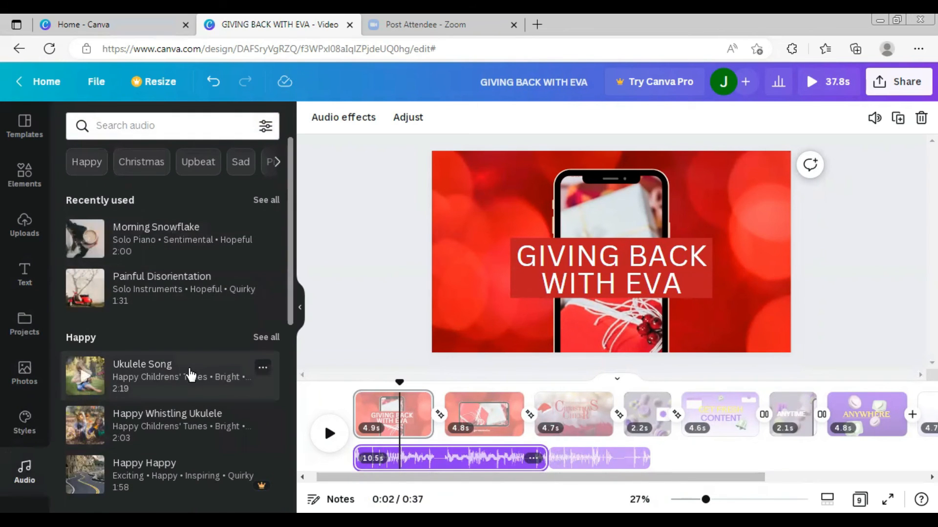
scroll(191, 375, down, 3)
scroll(191, 376, down, 1)
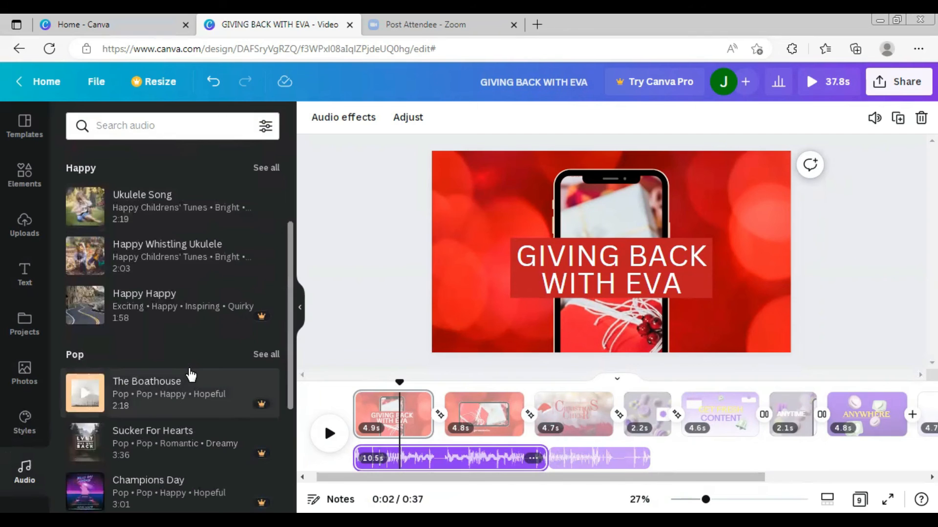
scroll(190, 375, down, 9)
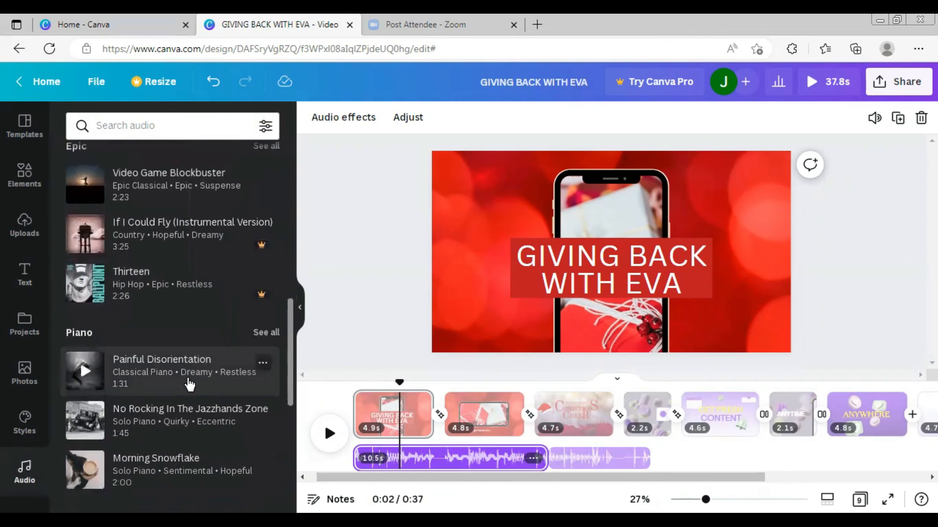
scroll(190, 384, up, 14)
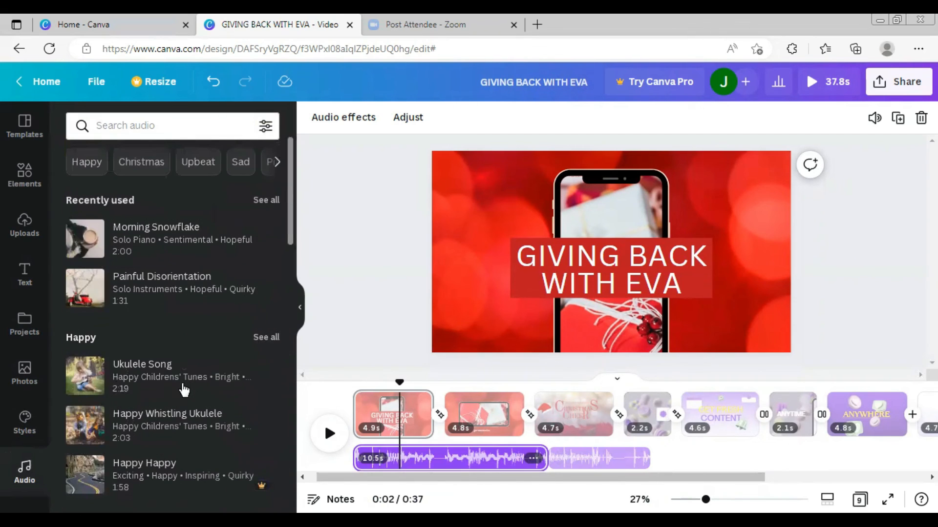
- Add the uploaded Dreamland - Aakash Gandhi.mp3 track to the video's timeline
click(23, 222)
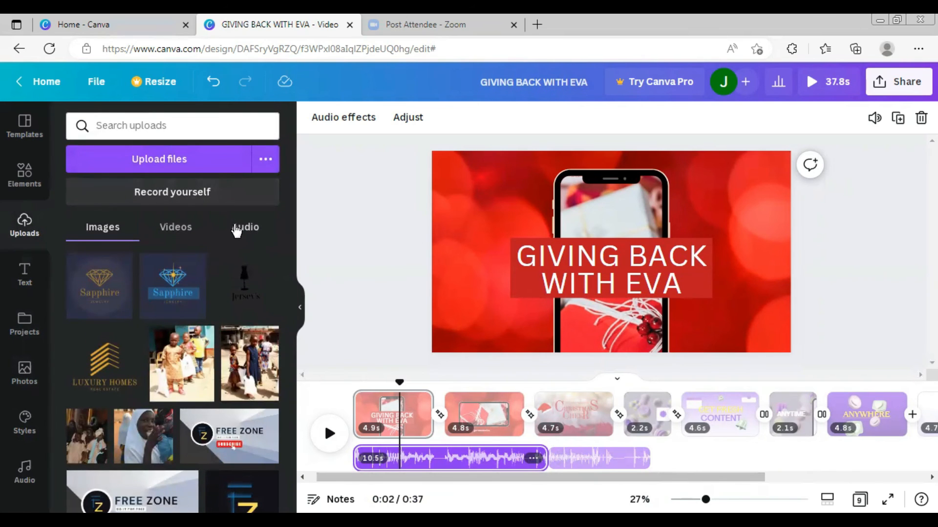
click(235, 232)
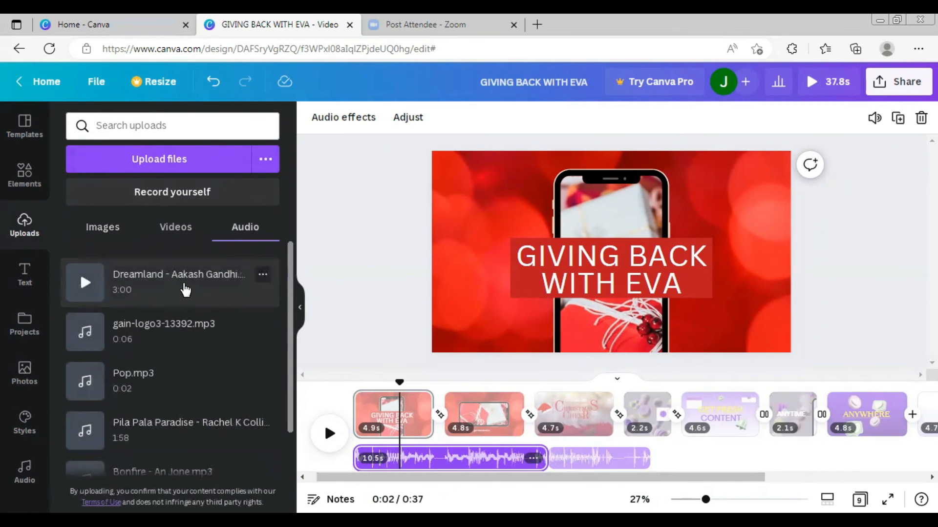
click(220, 165)
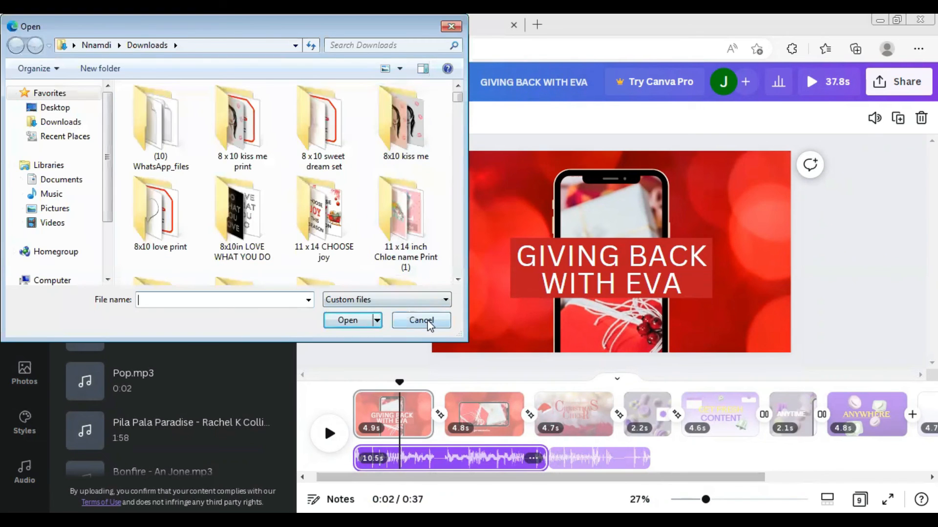
click(429, 326)
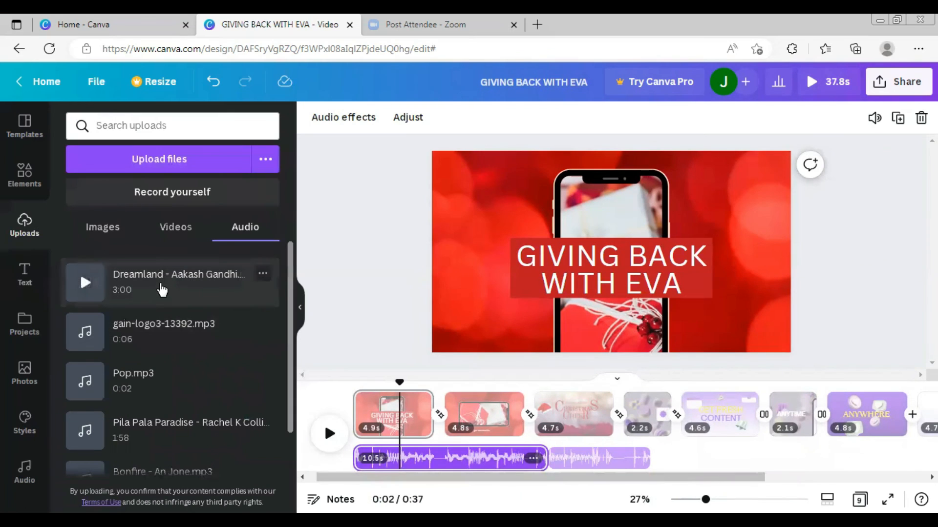
click(162, 288)
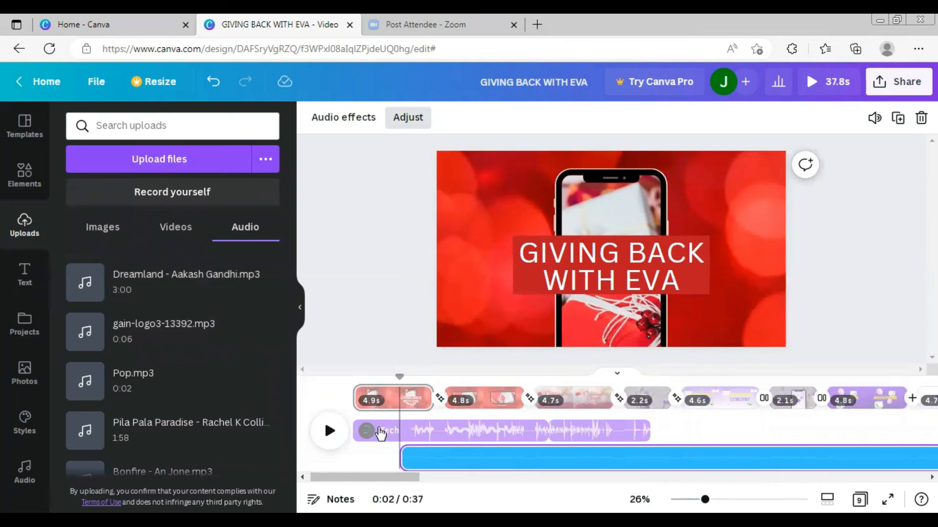
- Delete the two original template audio clips from the timeline
click(377, 430)
key(Delete)
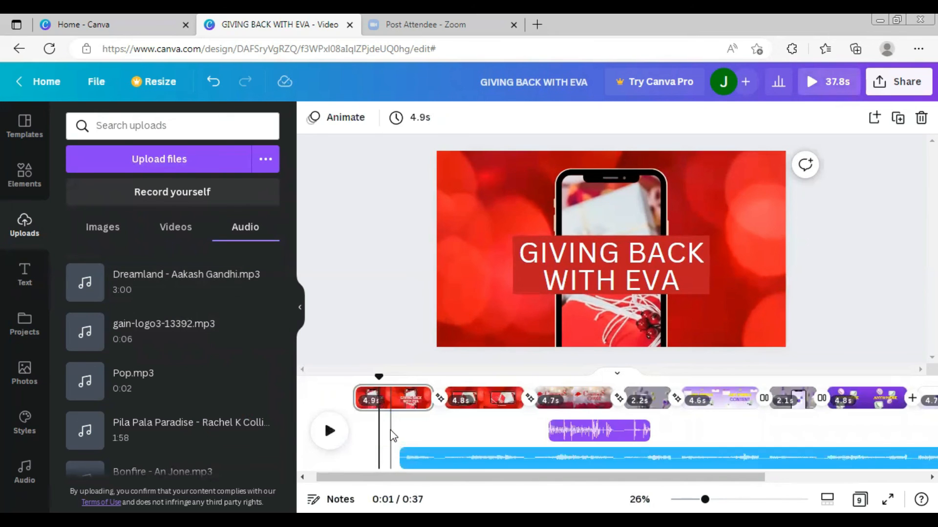
click(615, 433)
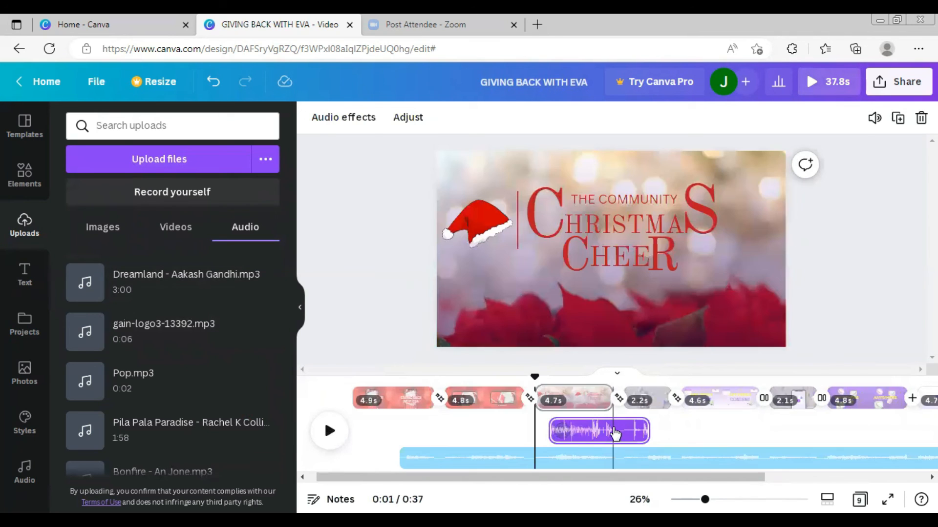
key(Delete)
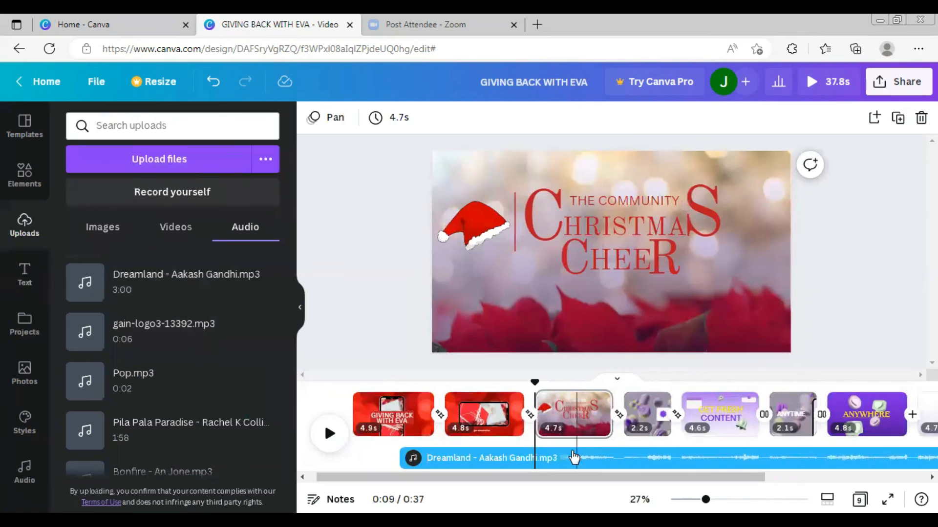
- Move the Dreamland audio track so it starts at the beginning of the video
drag(597, 463, 514, 465)
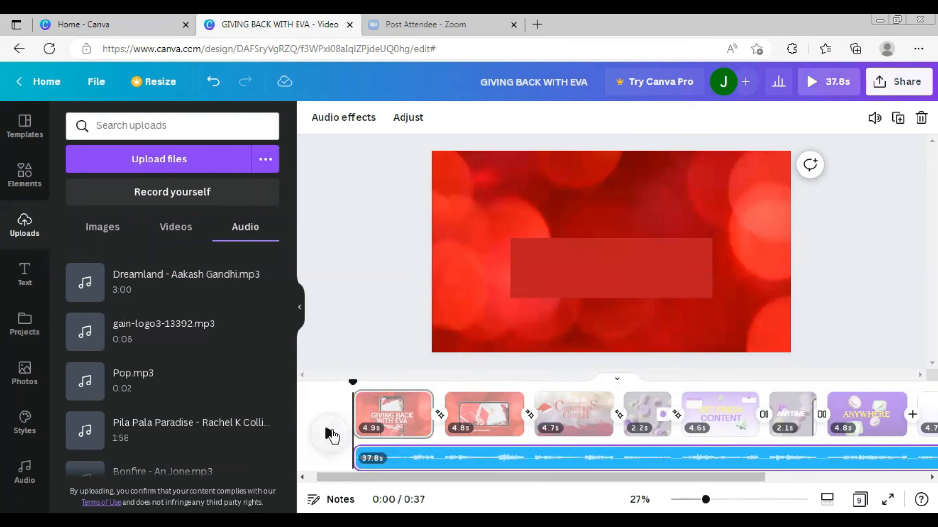
click(330, 434)
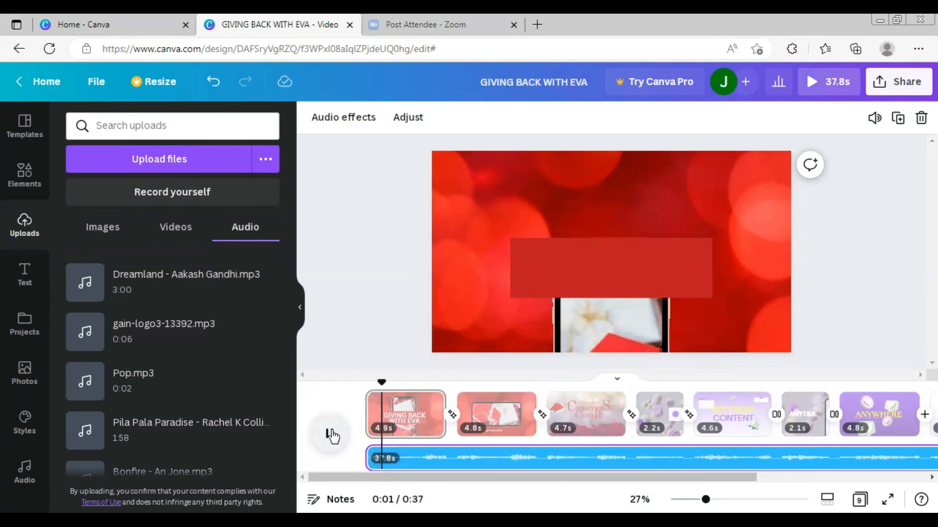
- Play back the finished video from start to end to review it
drag(642, 382, 361, 382)
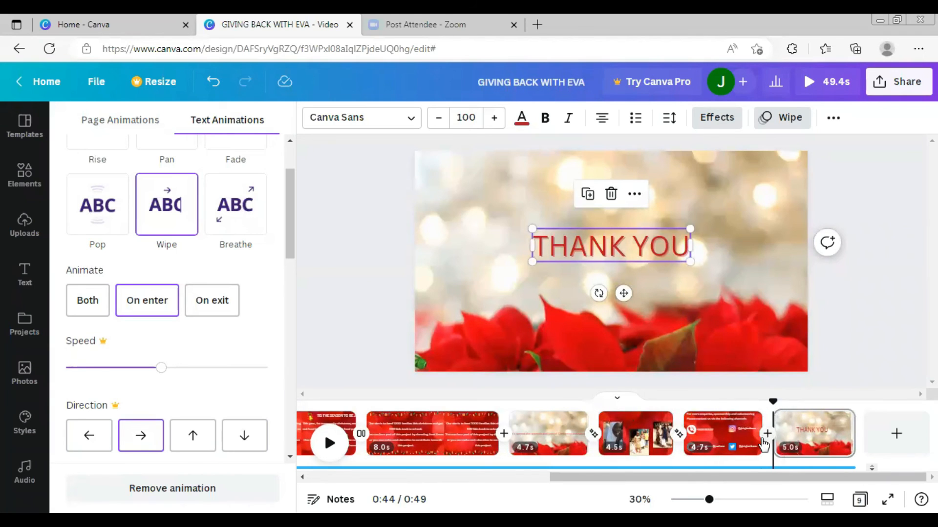
click(328, 443)
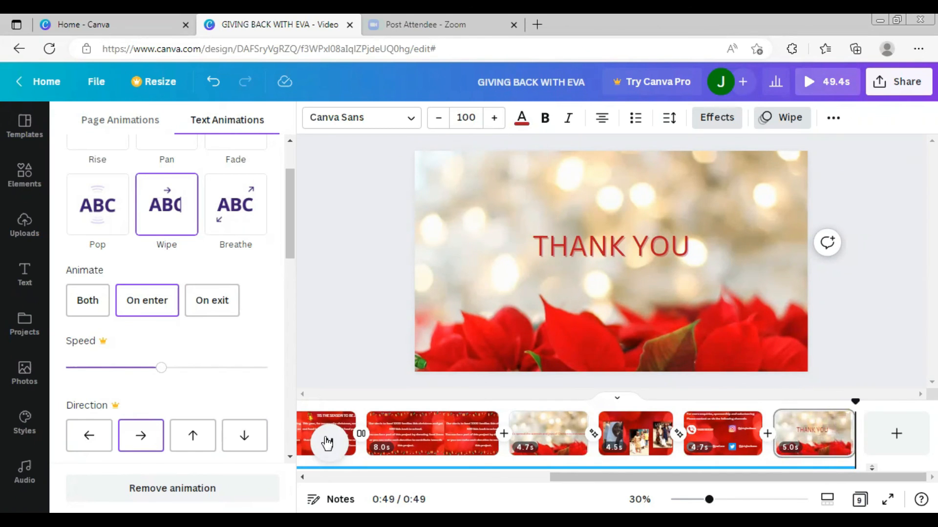
click(327, 443)
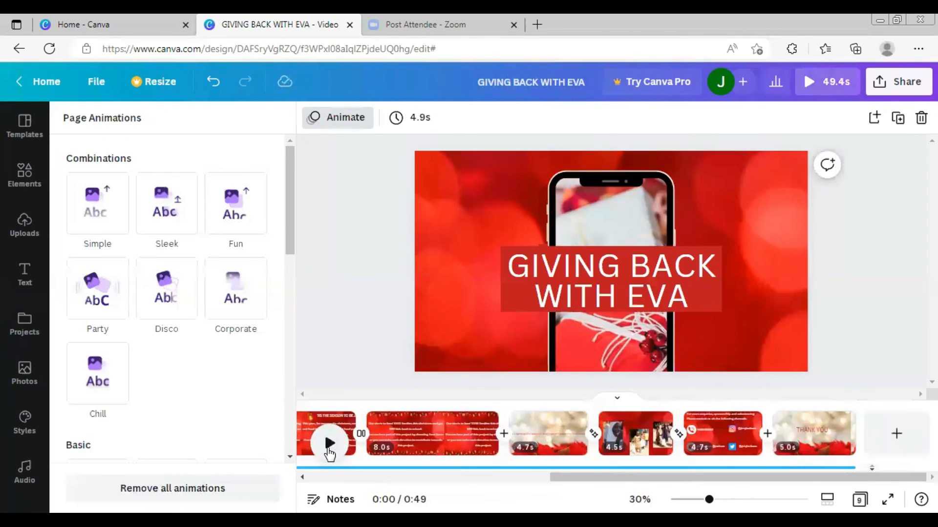
click(329, 449)
click(329, 449)
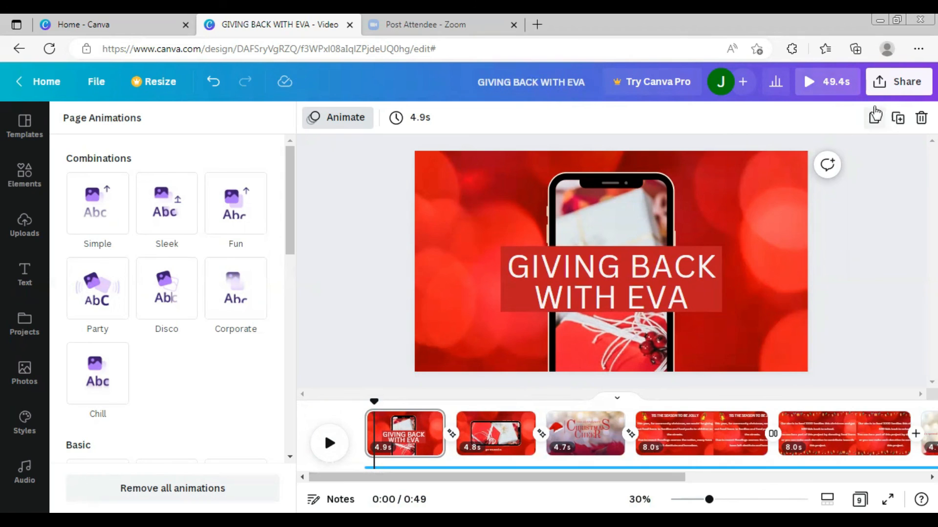
- Download all pages of the design as an MP4 video
click(895, 88)
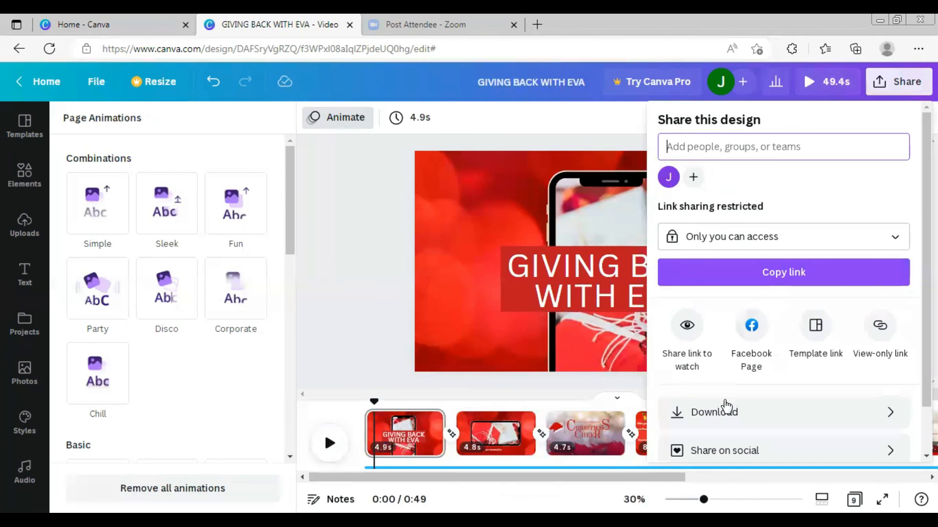
click(733, 412)
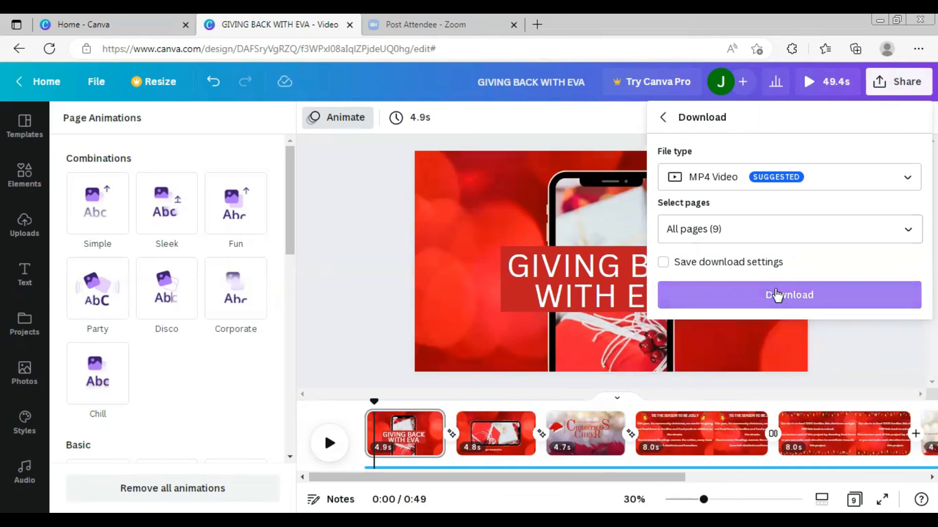
click(777, 295)
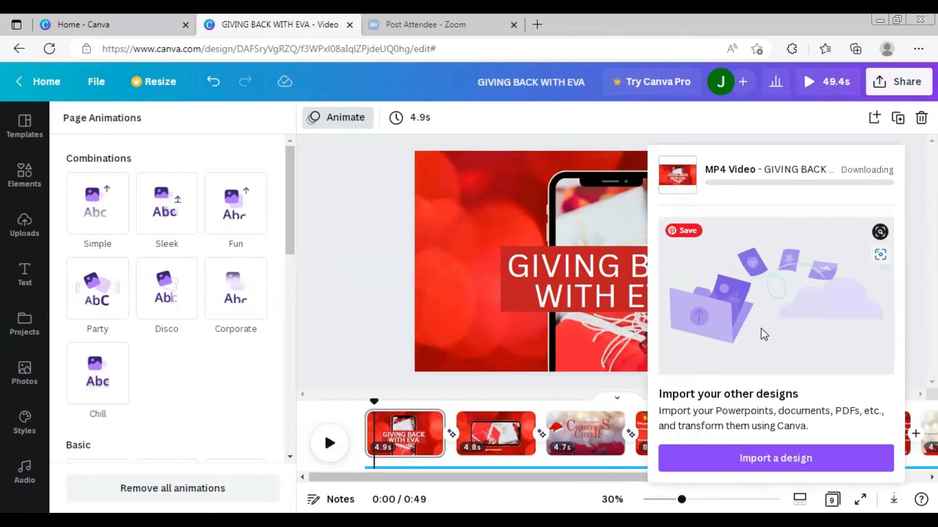